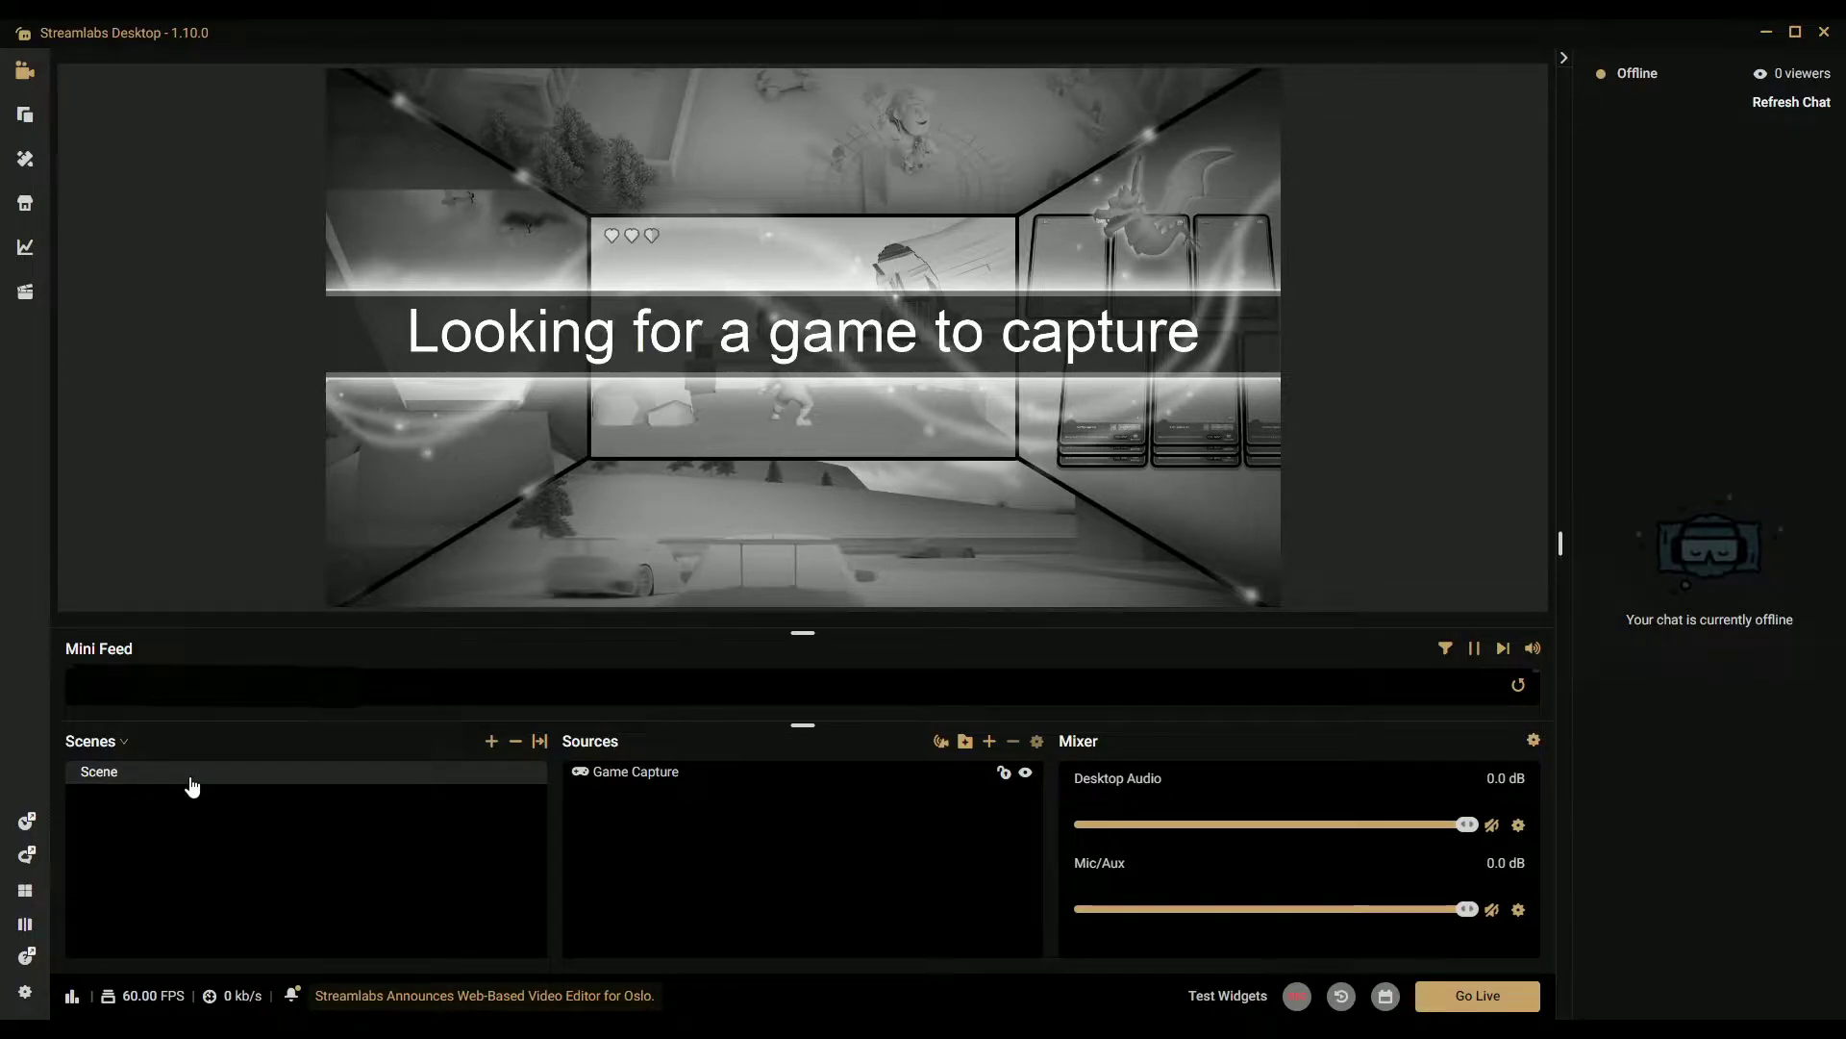
# - Go to the Themes page to browse Scene Themes overlays
pyautogui.click(32, 163)
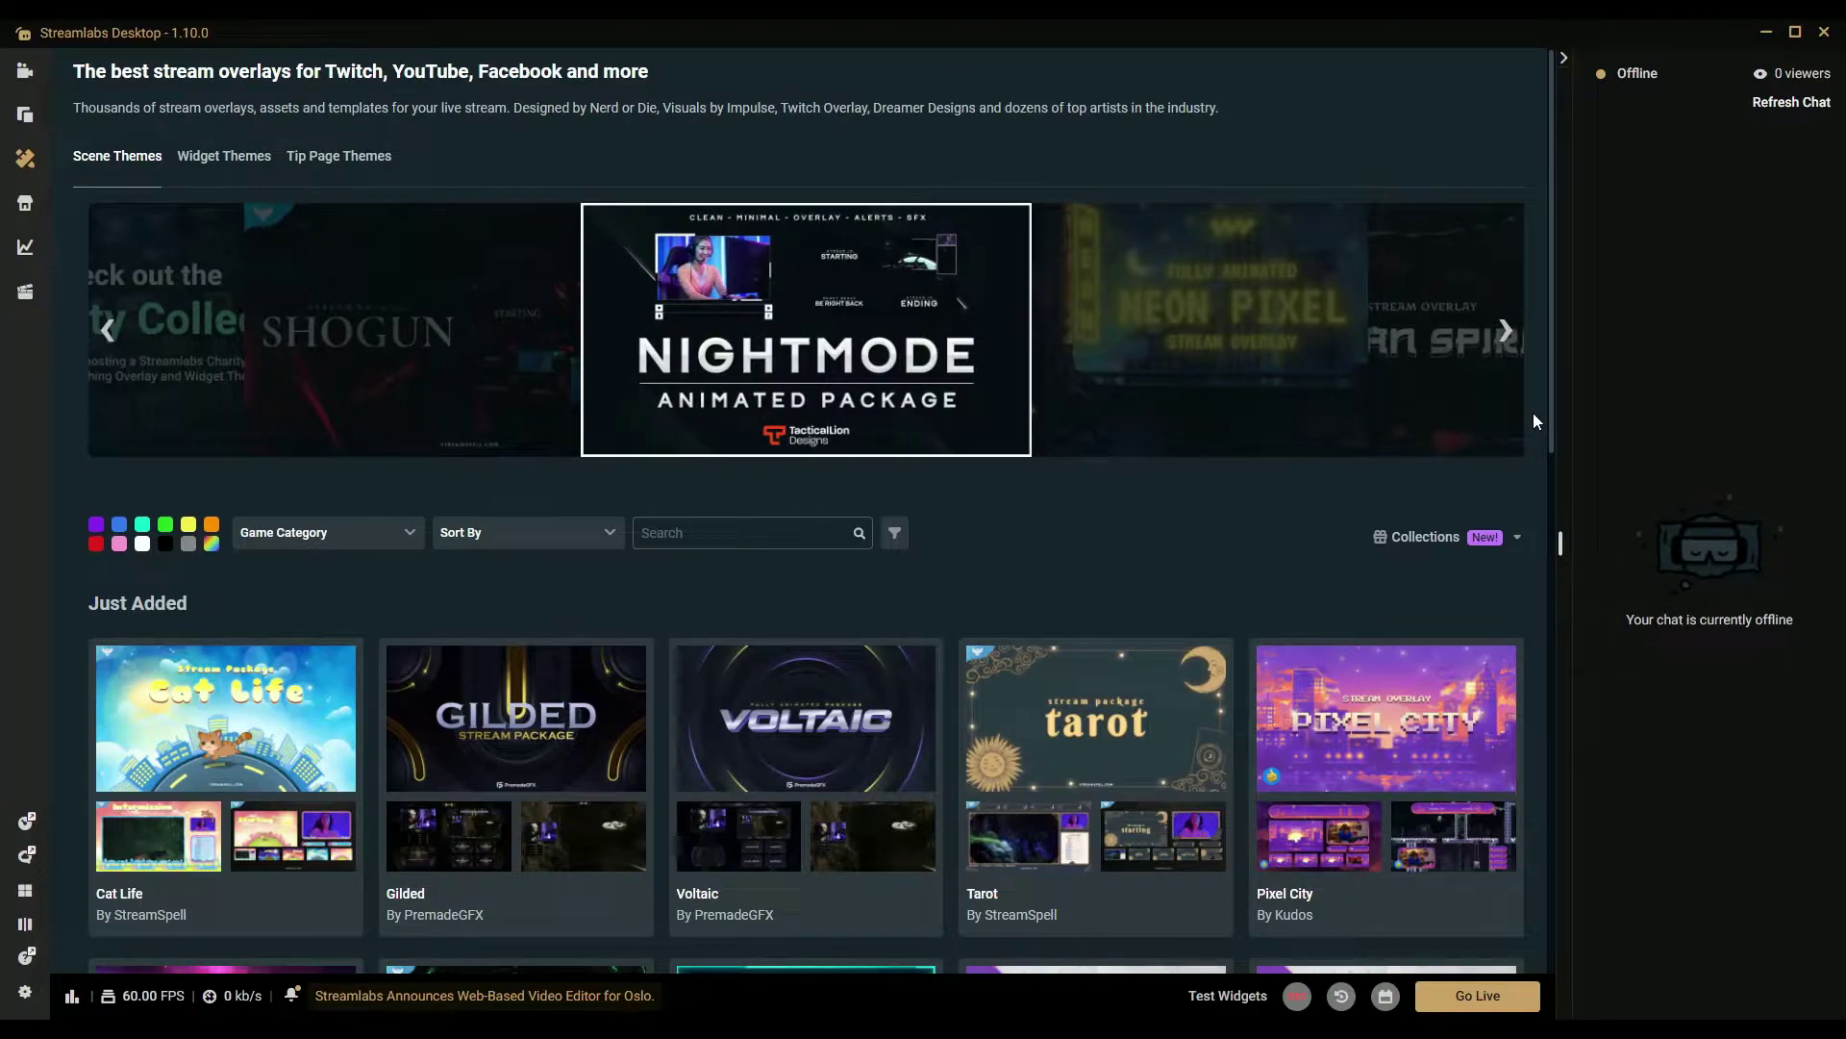
# - Search the scene themes for 'free'
pyautogui.moveTo(1548, 389)
pyautogui.mouseDown()
pyautogui.moveTo(1548, 409)
pyautogui.moveTo(1550, 383)
pyautogui.mouseUp()
pyautogui.click(859, 533)
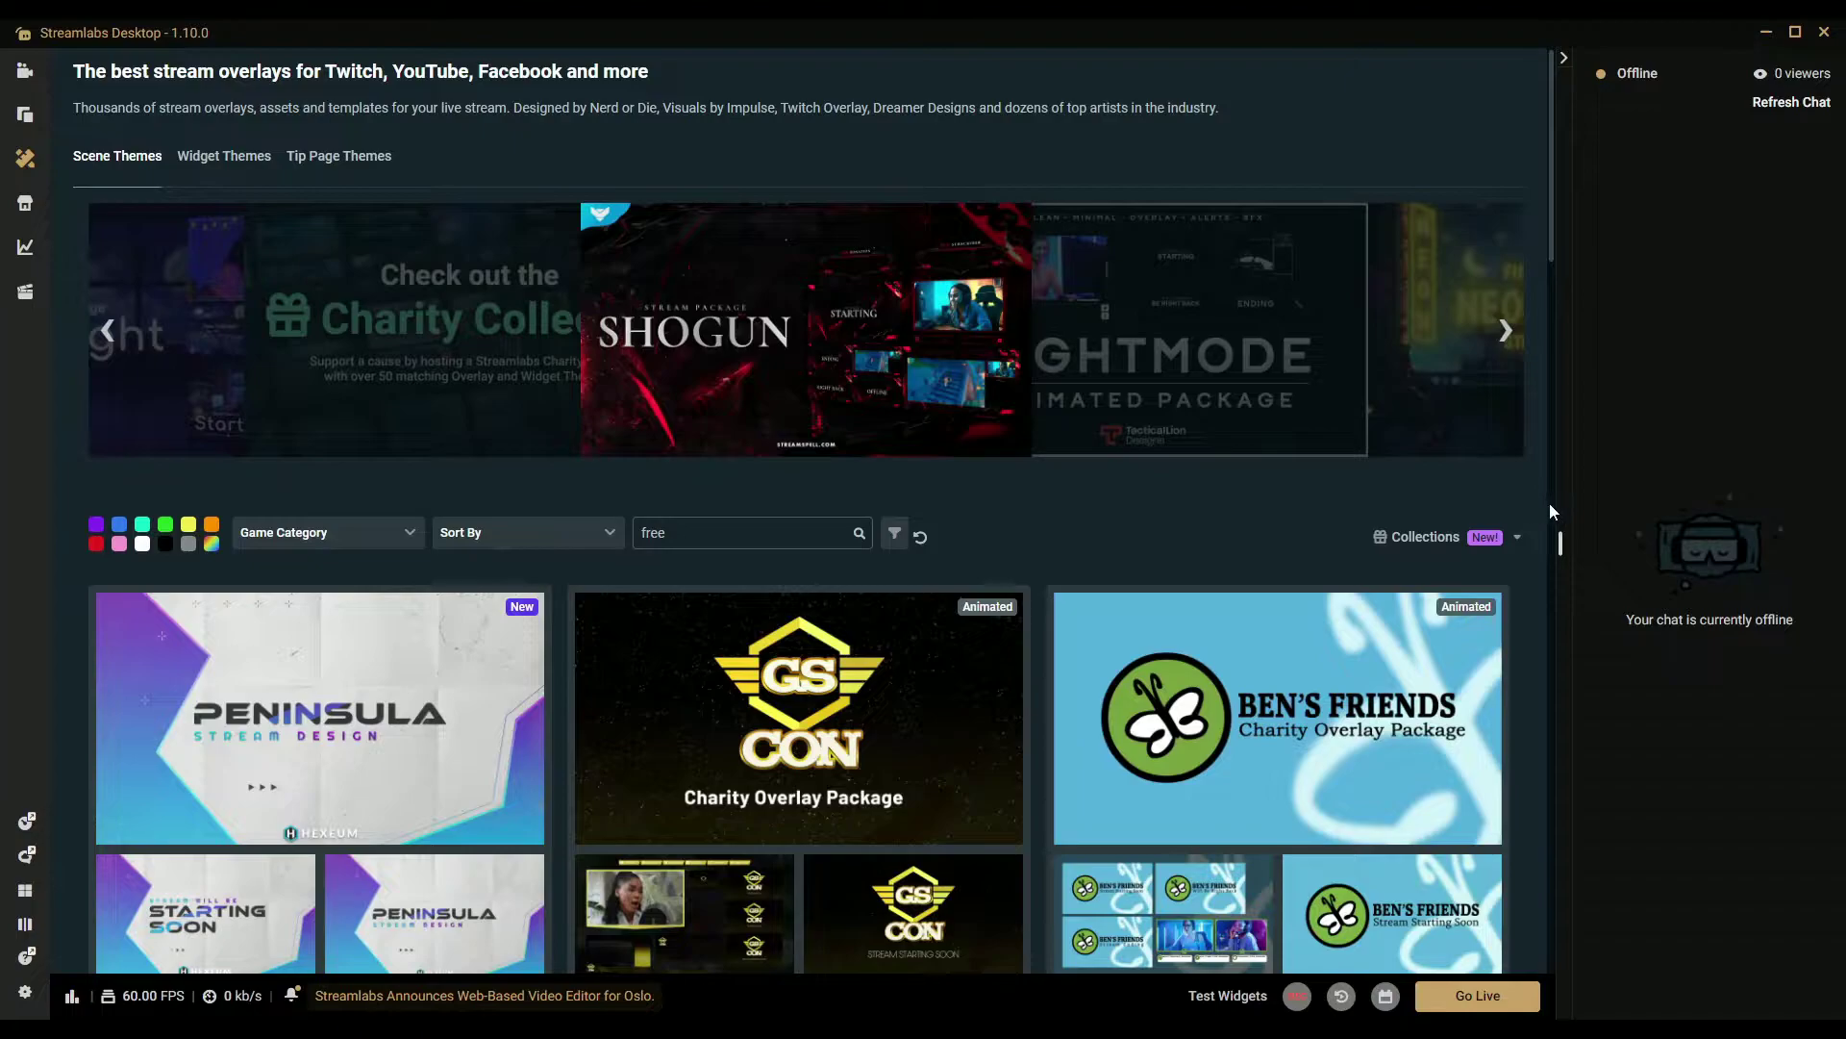
pyautogui.moveTo(1550, 244)
pyautogui.mouseDown()
pyautogui.moveTo(1554, 383)
pyautogui.moveTo(1476, 879)
pyautogui.moveTo(1481, 950)
pyautogui.moveTo(1396, 979)
pyautogui.mouseUp()
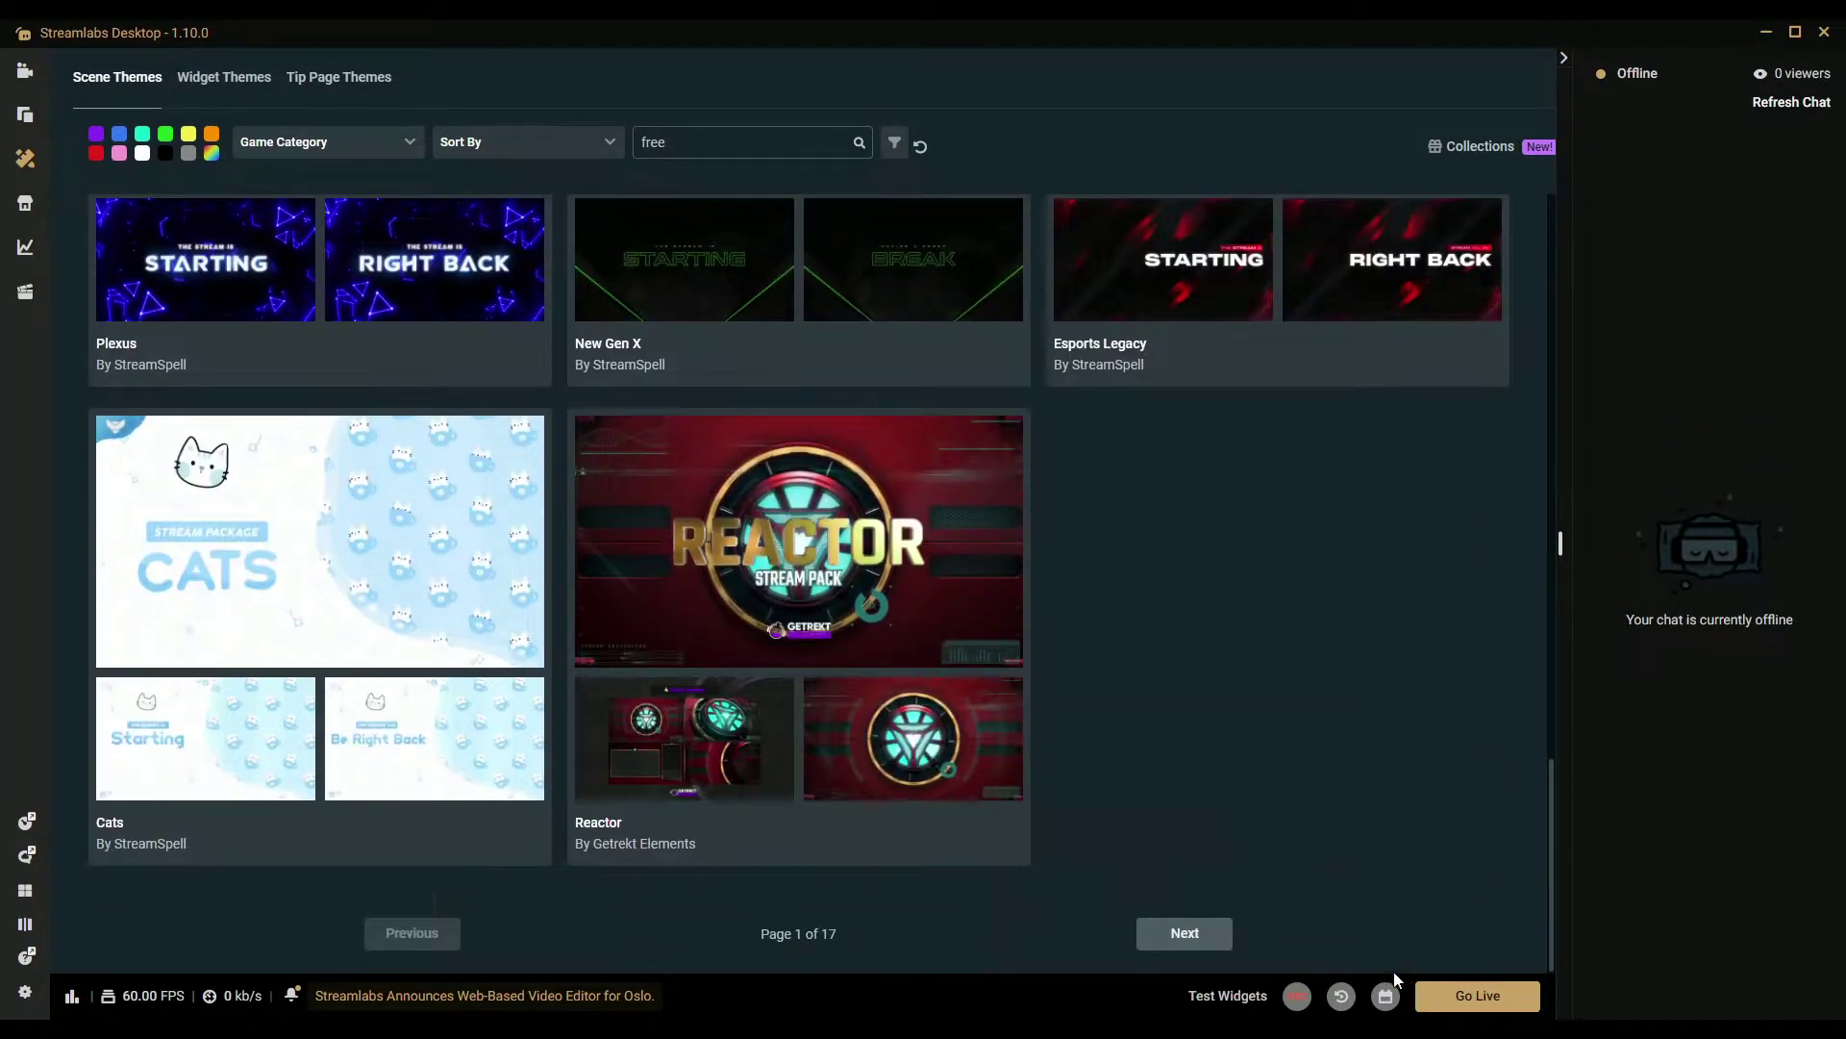
pyautogui.moveTo(1549, 809); pyautogui.dragTo(1494, 81)
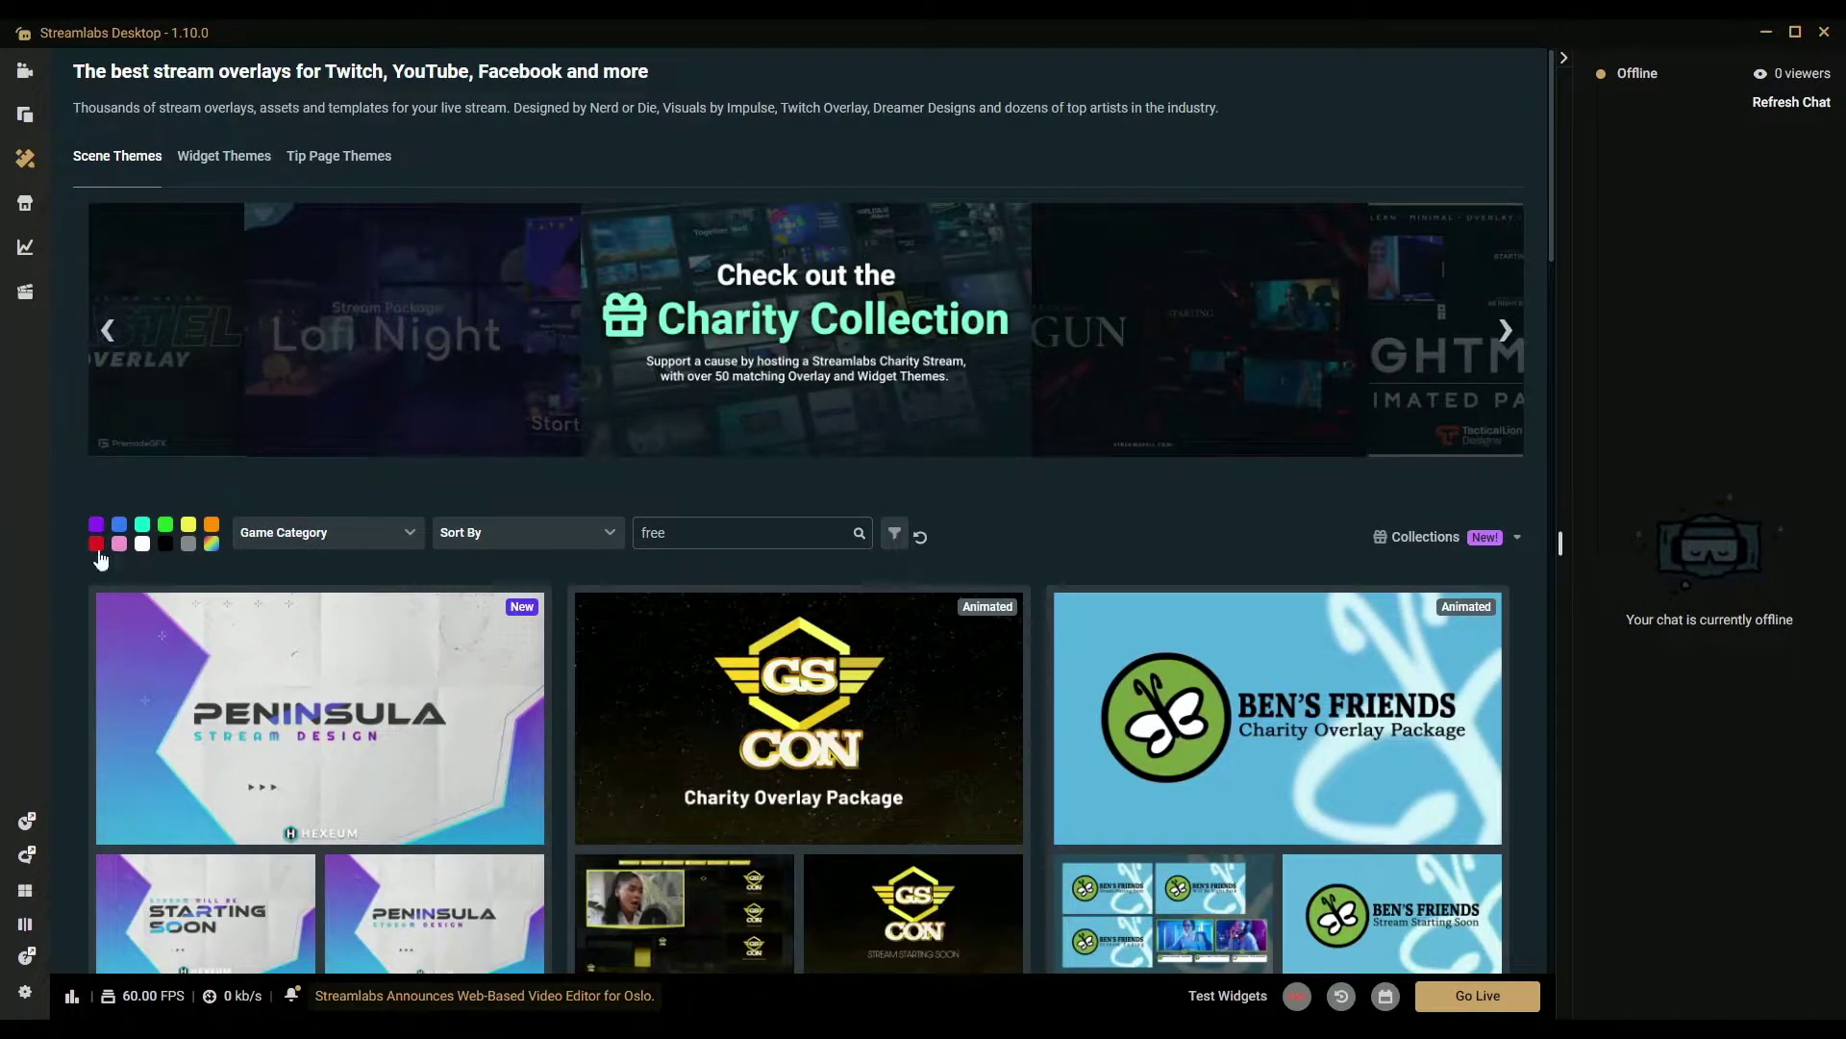
# - Filter to green-coloured themes and move to page 2 of the results
pyautogui.click(170, 525)
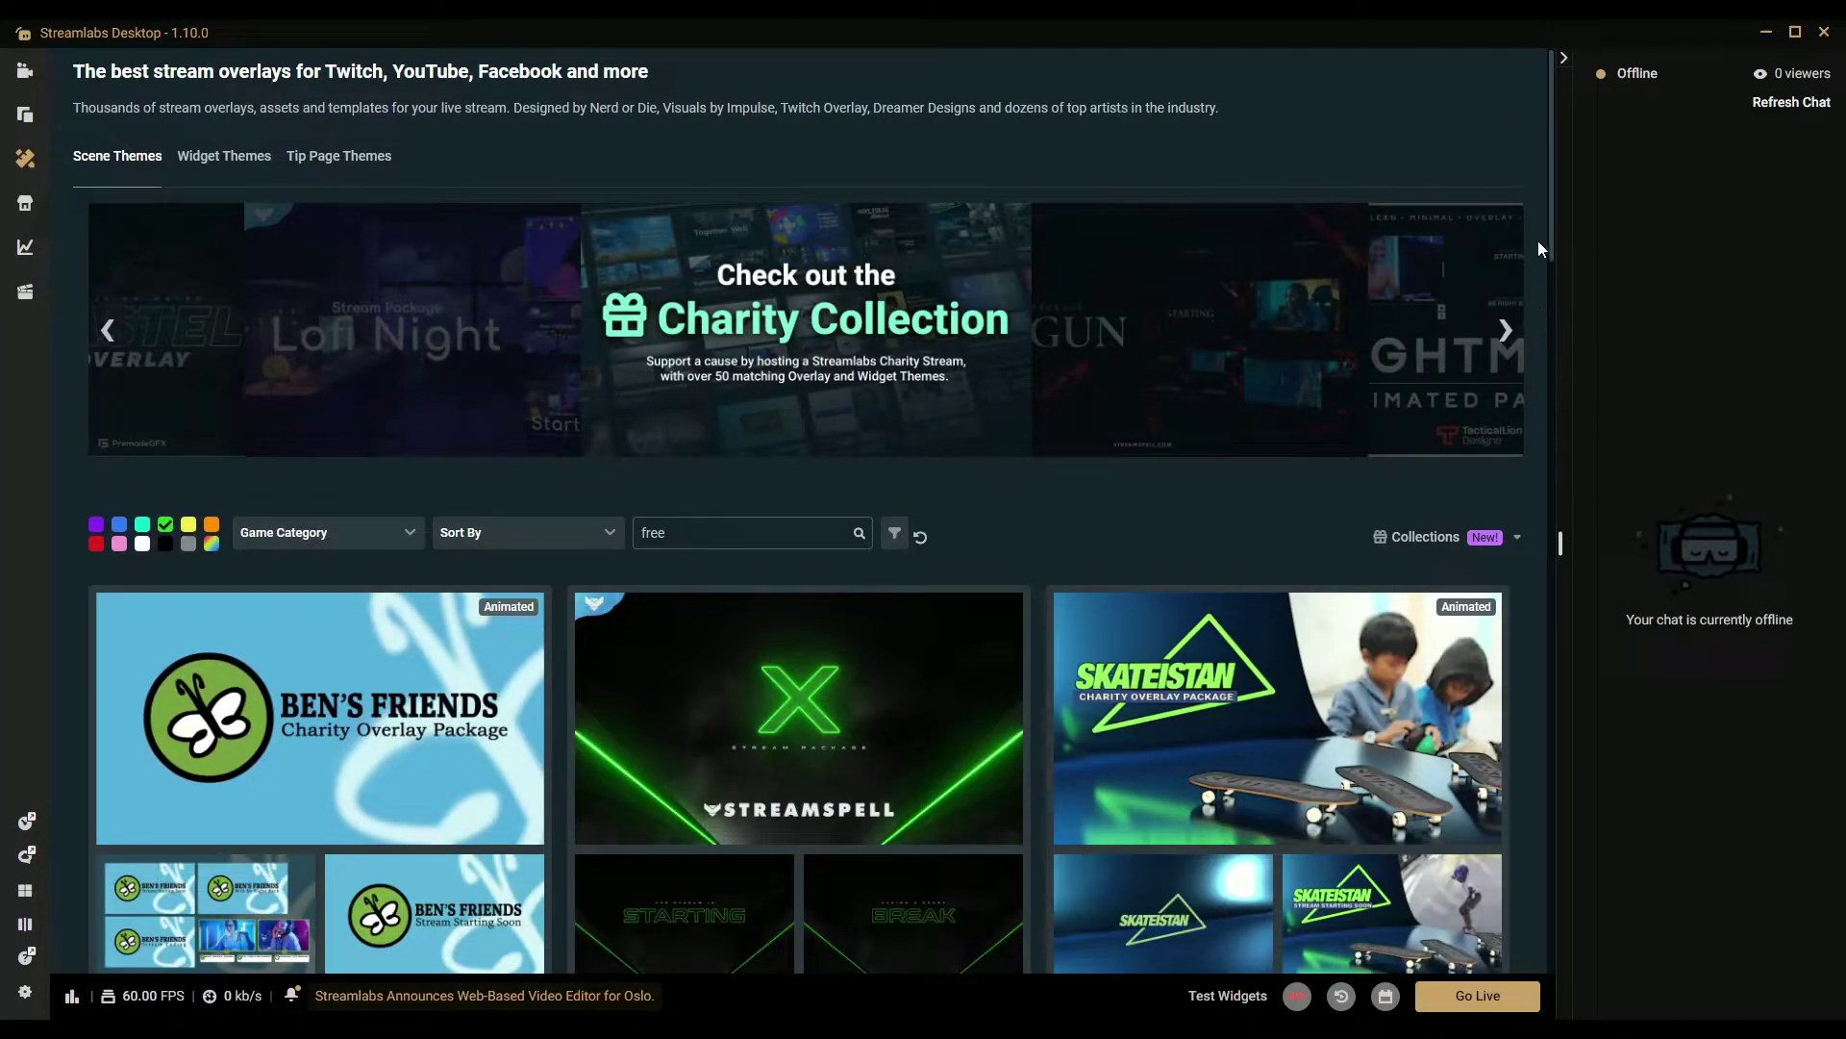
pyautogui.scroll(-7, 1550, 227)
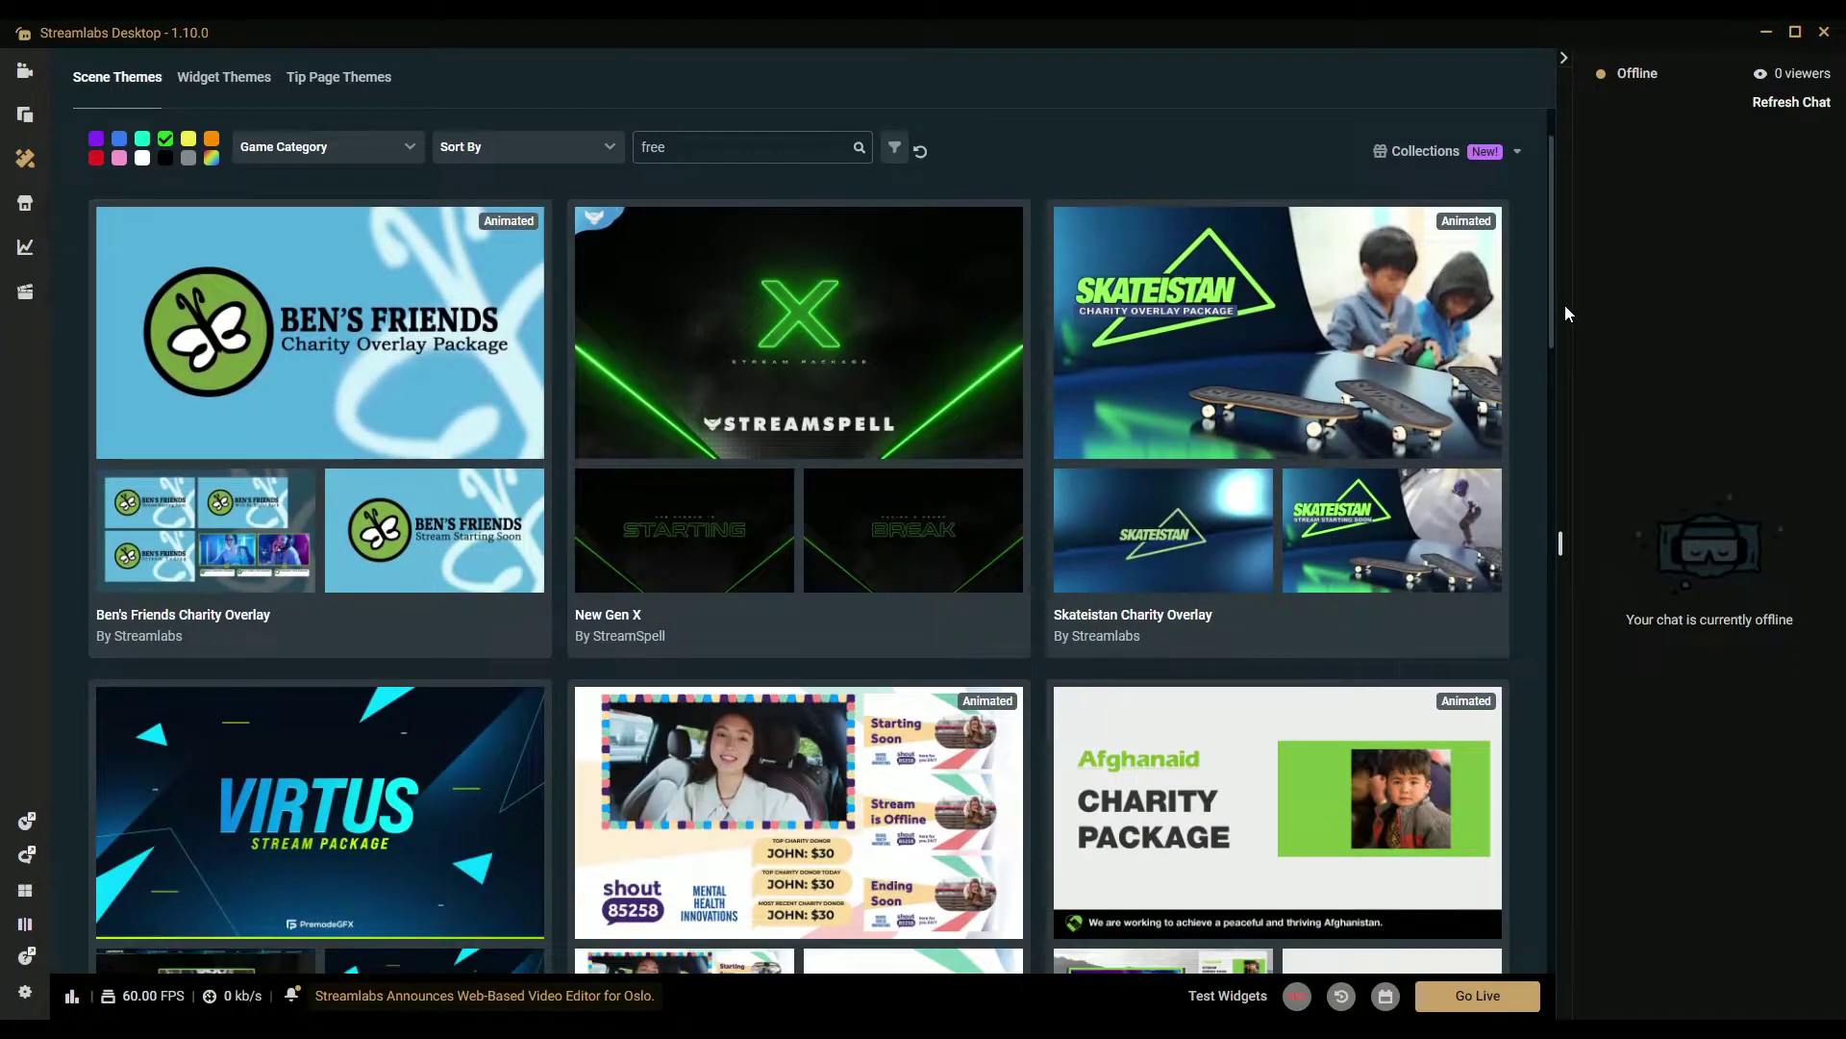
pyautogui.scroll(-7, 1568, 404)
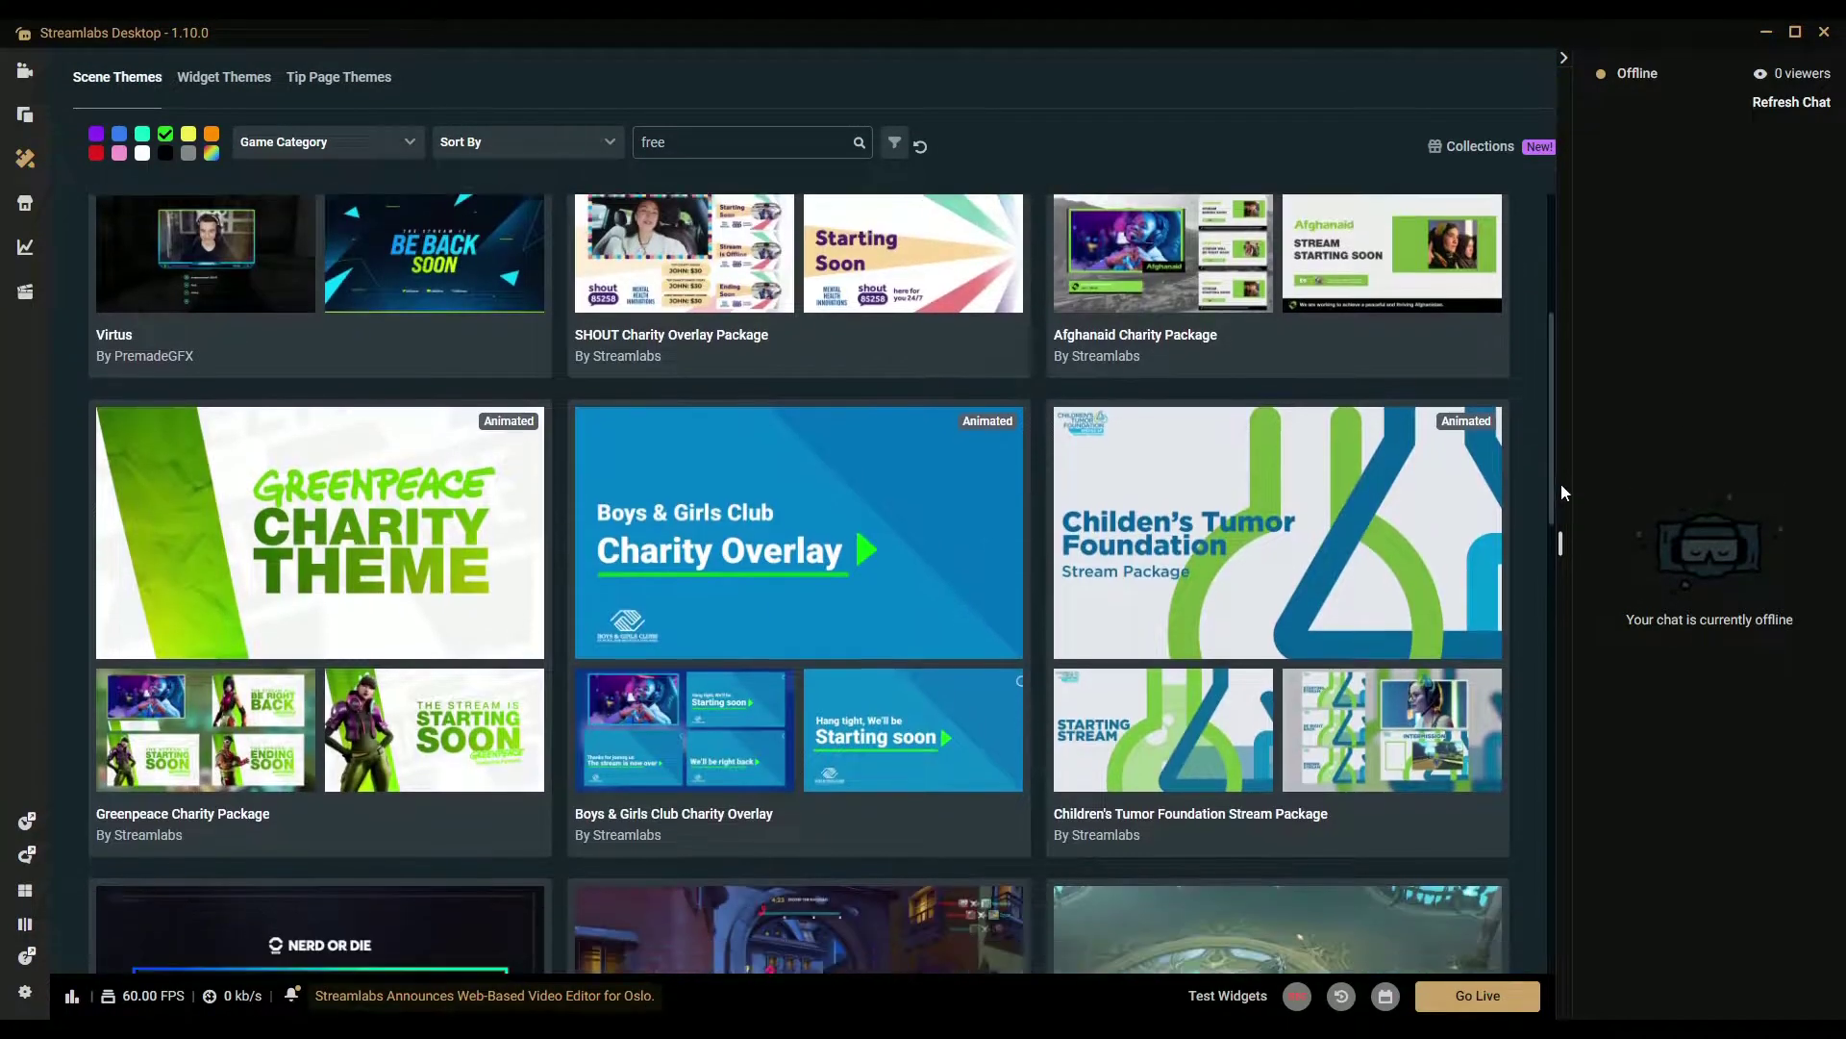
pyautogui.scroll(-6, 1562, 546)
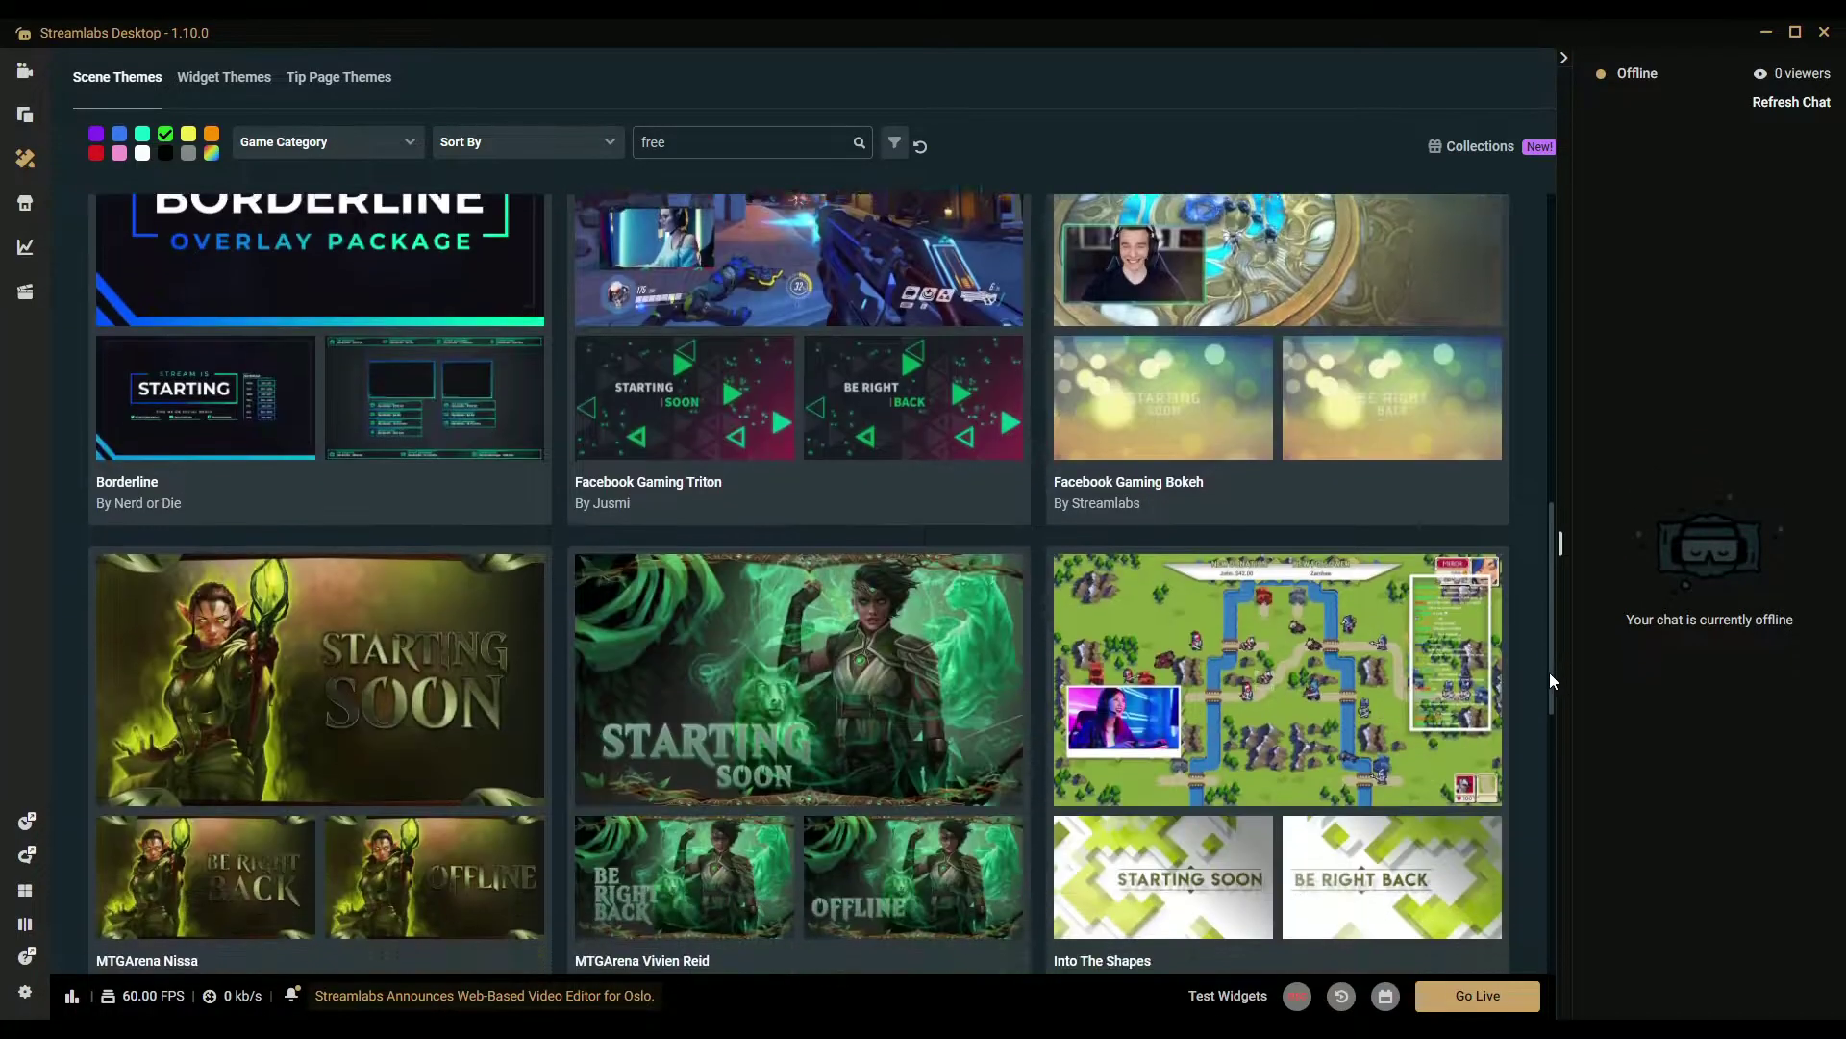
pyautogui.moveTo(1549, 672); pyautogui.dragTo(1569, 933)
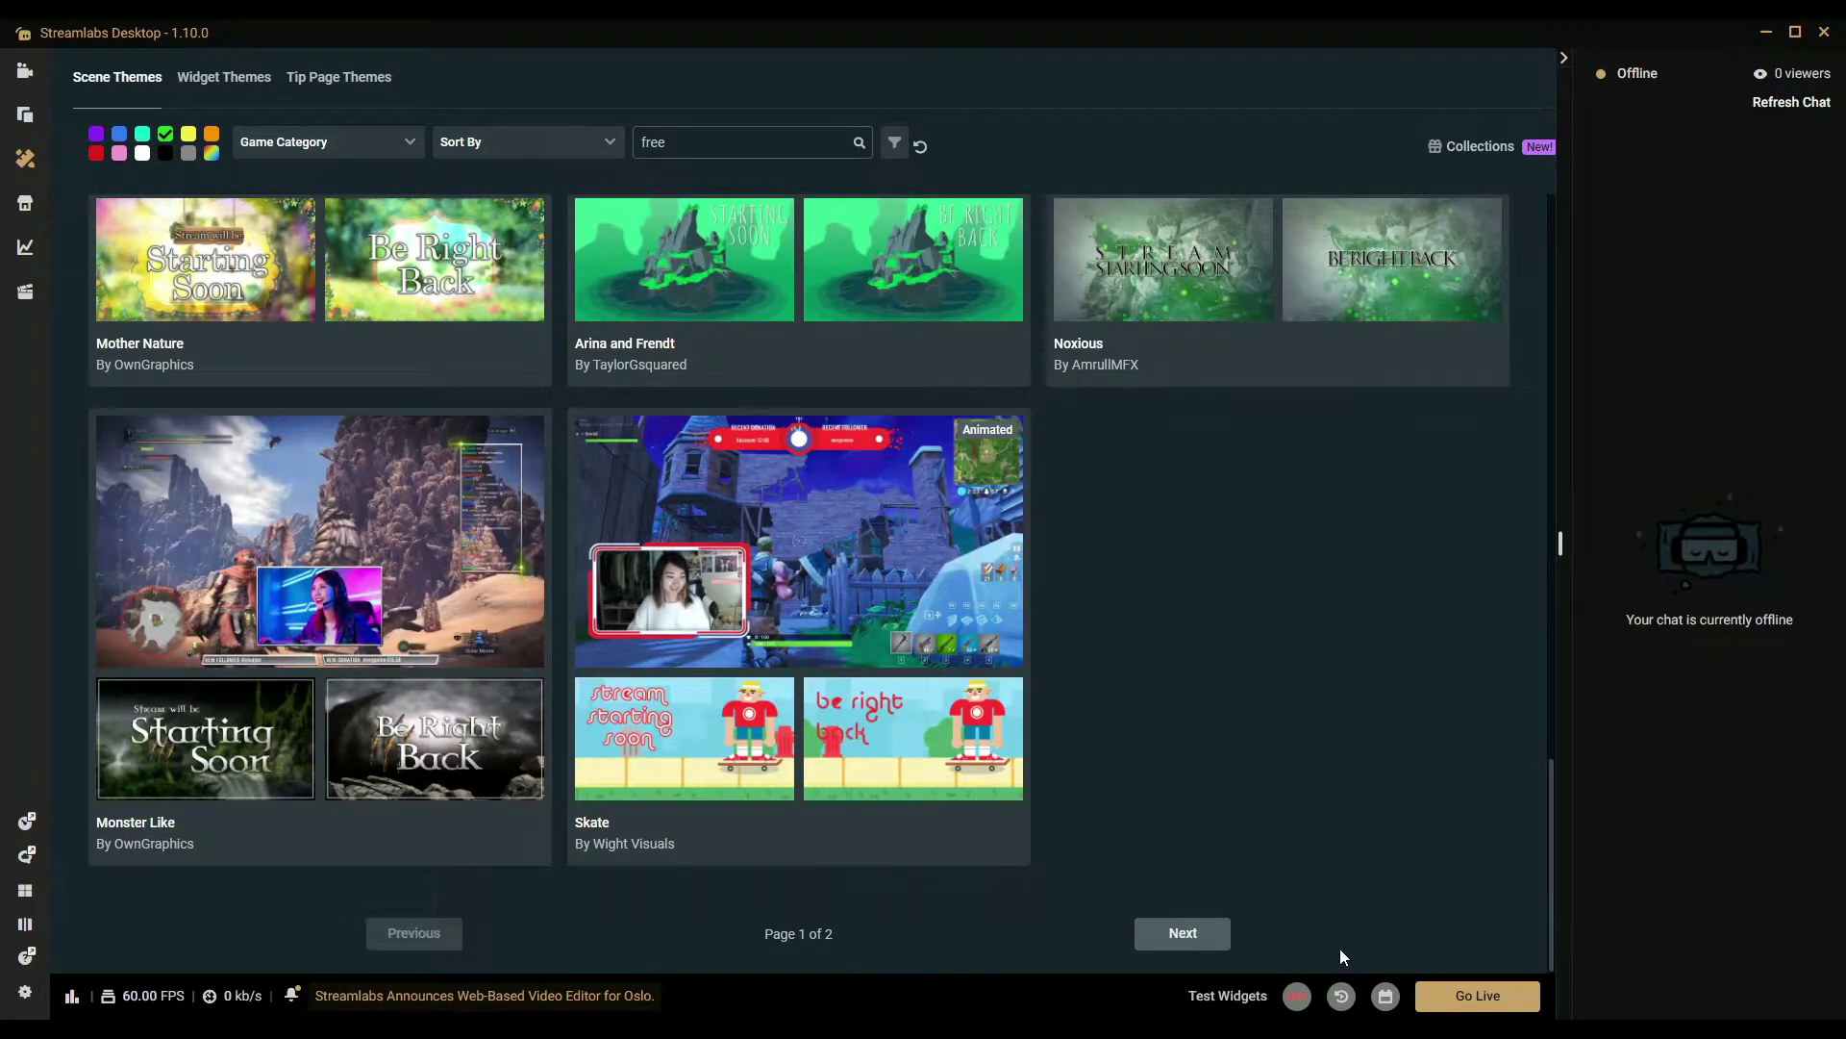
pyautogui.click(1207, 945)
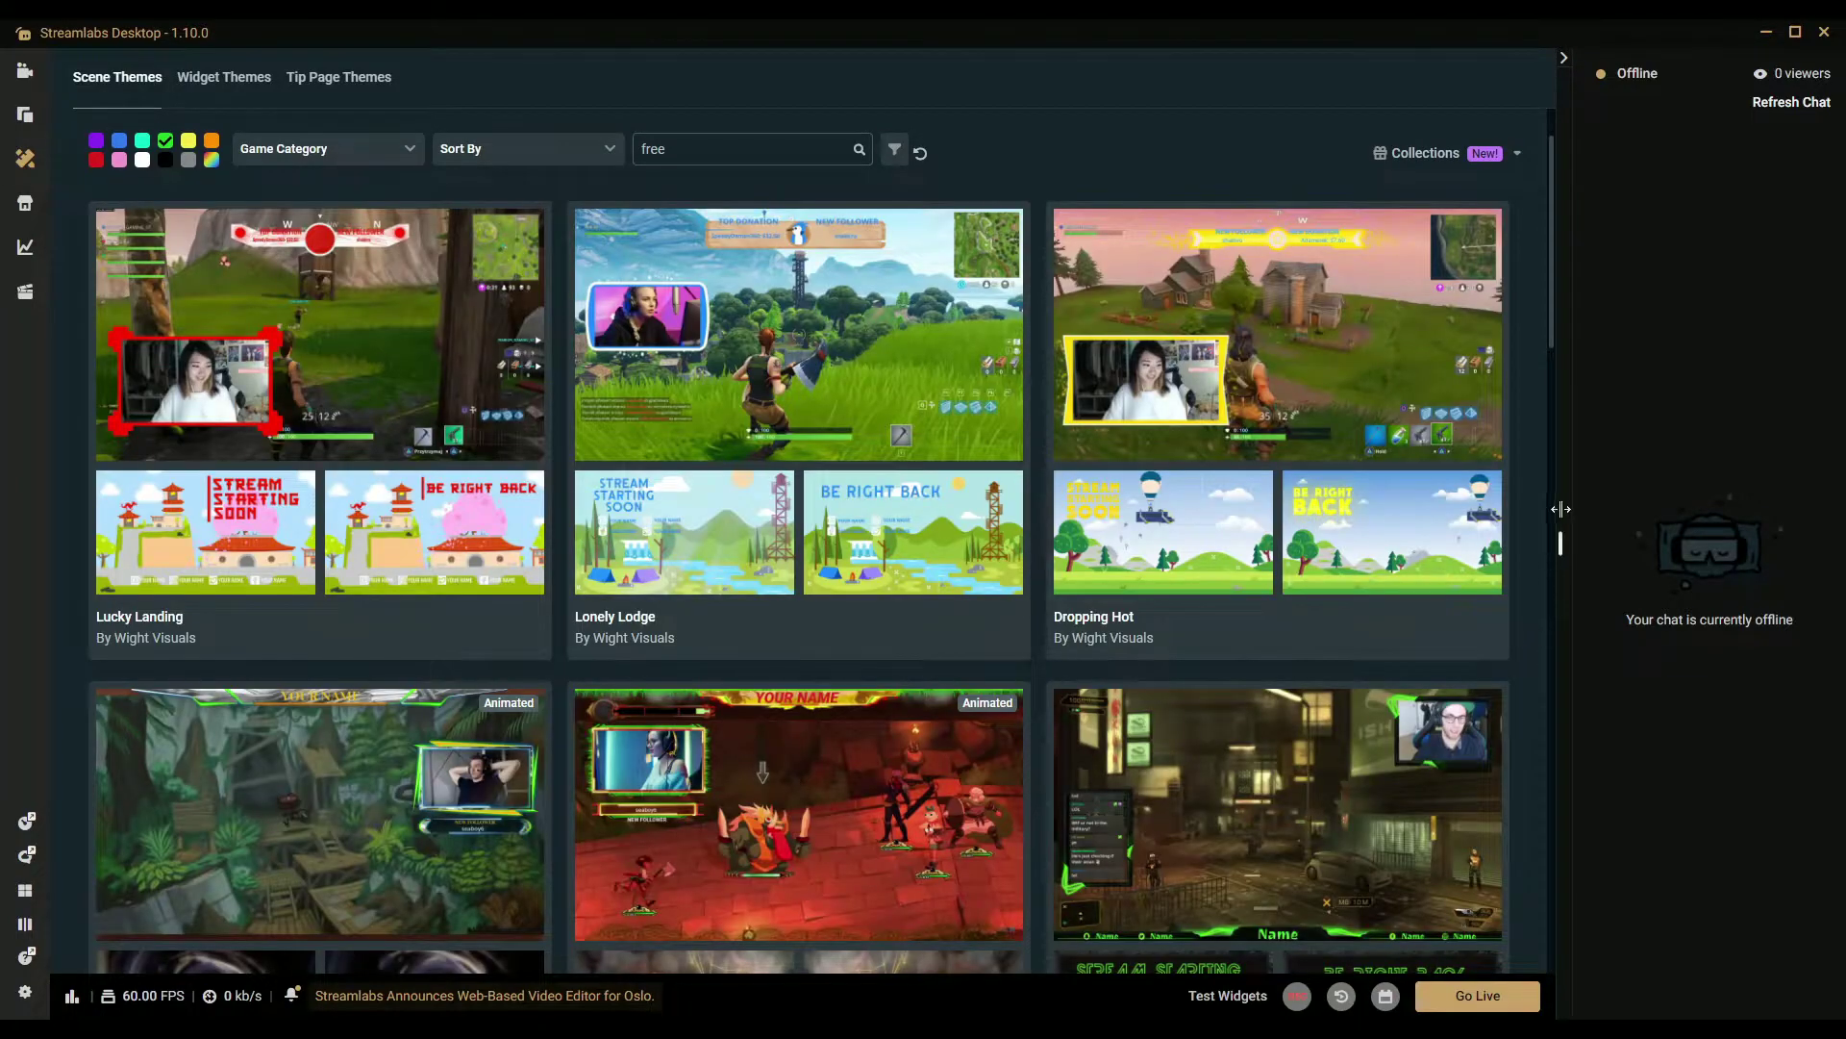
pyautogui.moveTo(1552, 343); pyautogui.dragTo(1558, 541)
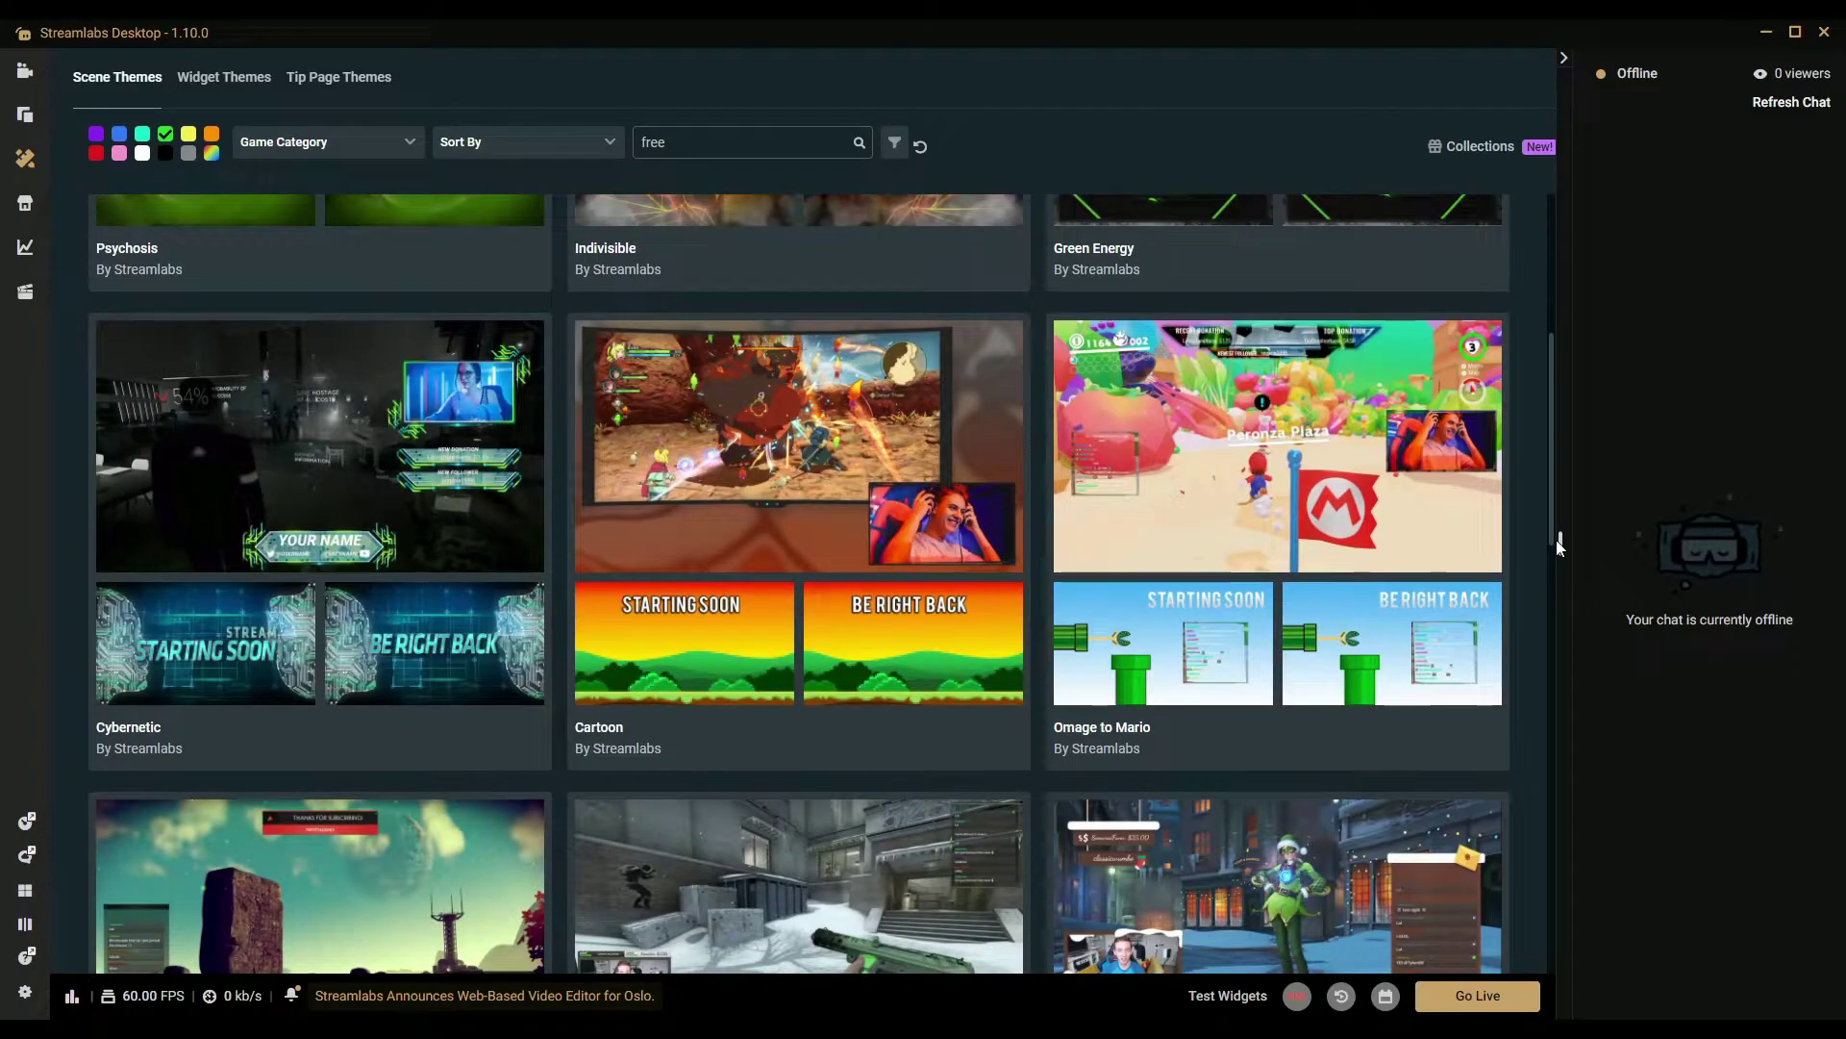
pyautogui.scroll(-1, 952, 543)
# - Preview the Cybernetic theme's Starting Soon and Be Right Back scenes, then return to the listing
pyautogui.moveTo(350, 552)
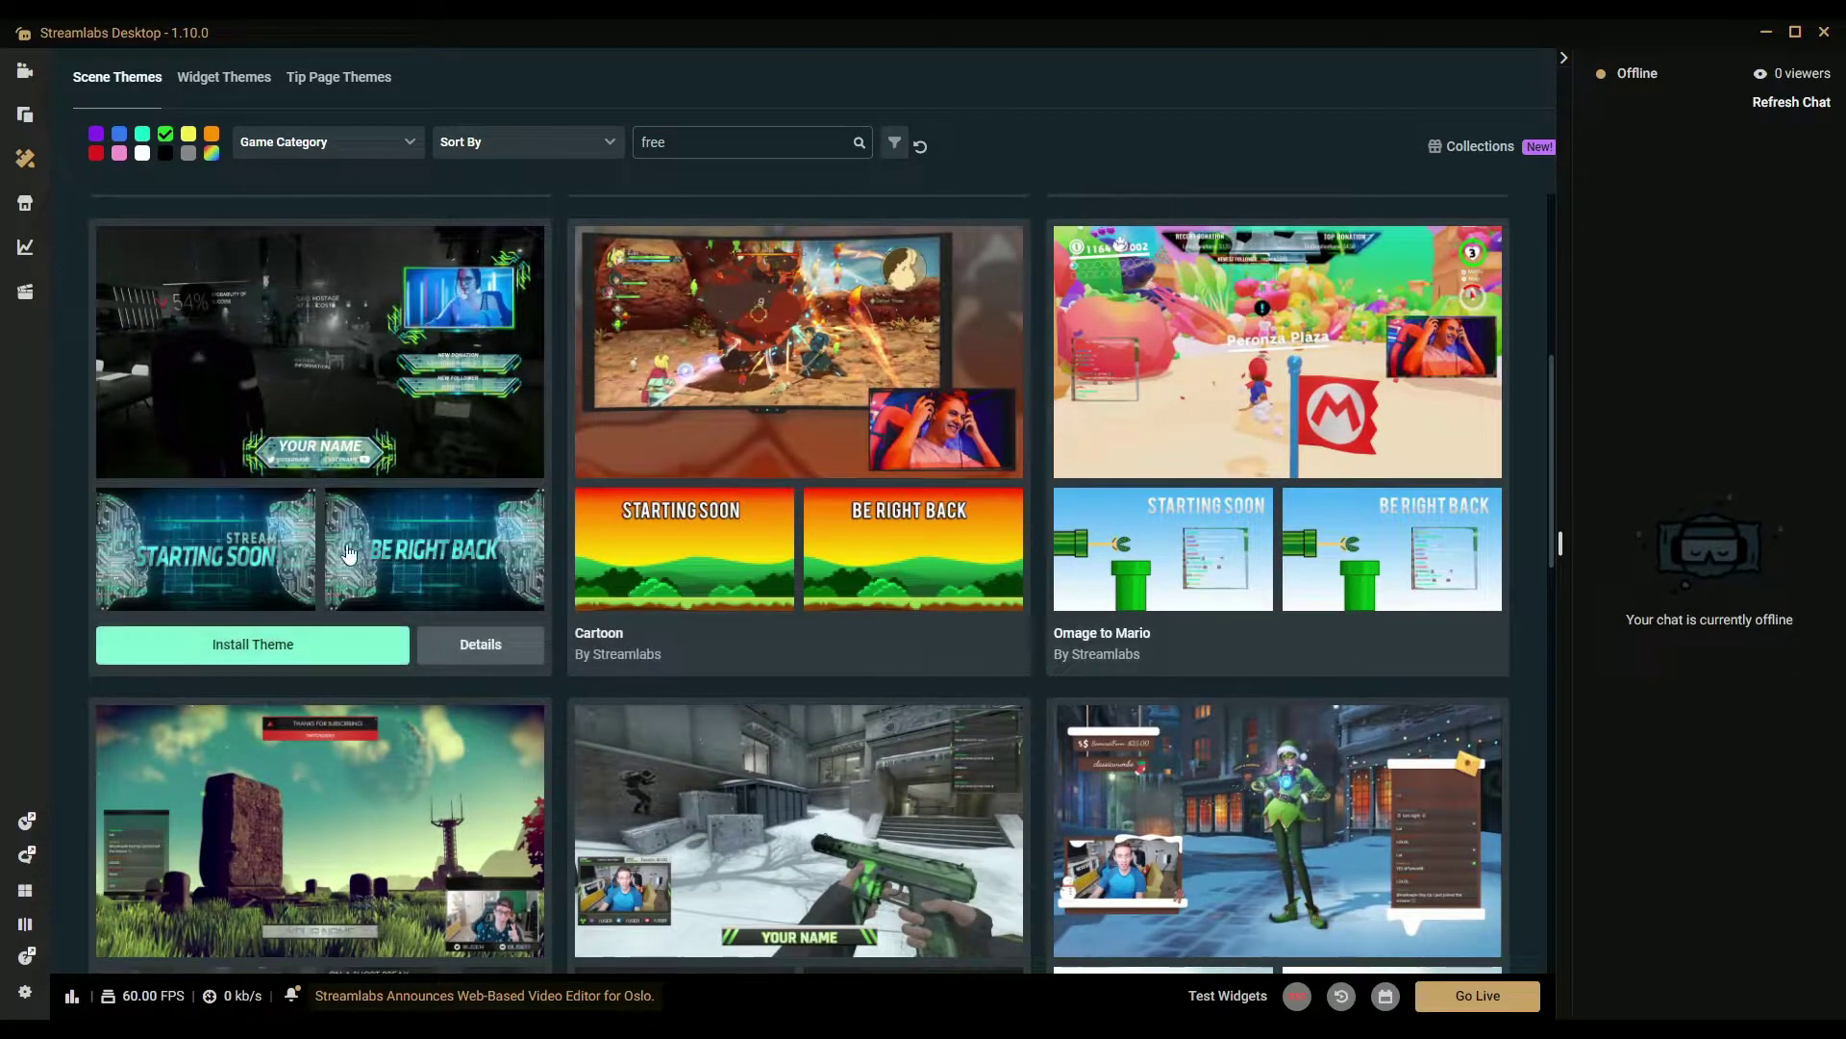
pyautogui.click(339, 427)
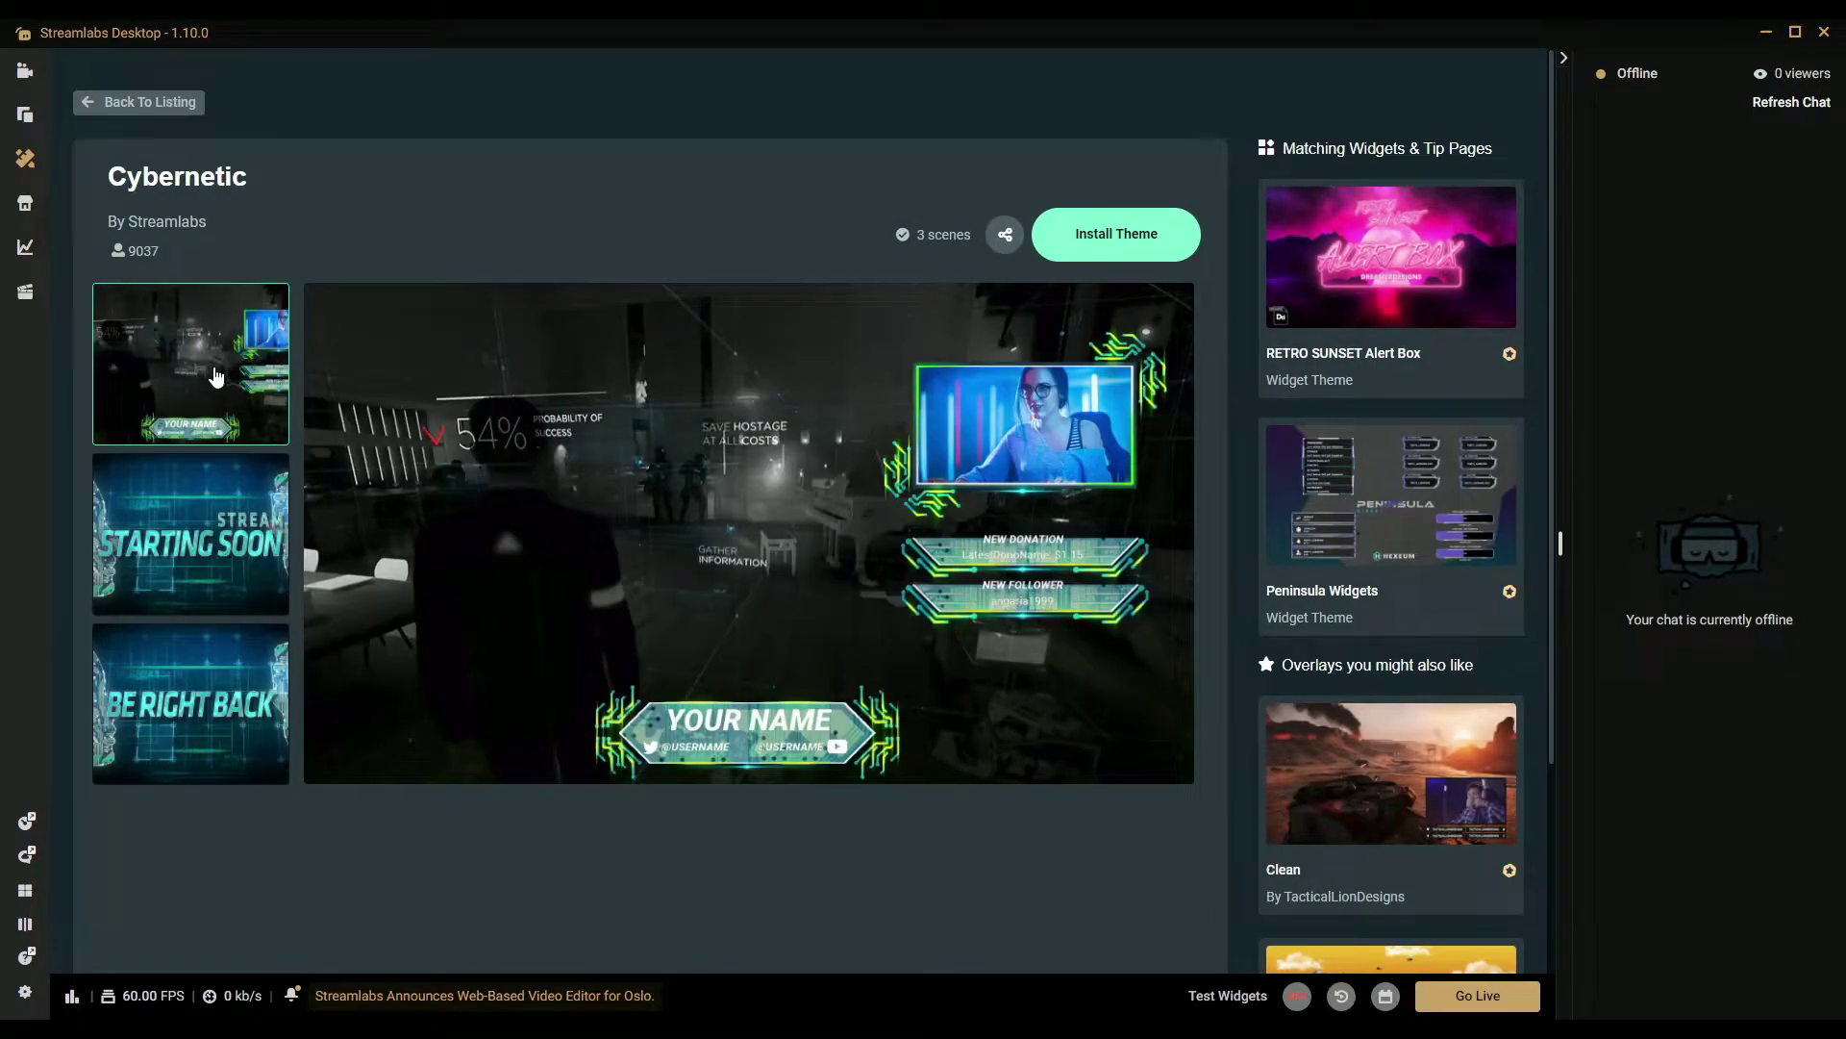
pyautogui.click(205, 551)
pyautogui.click(246, 708)
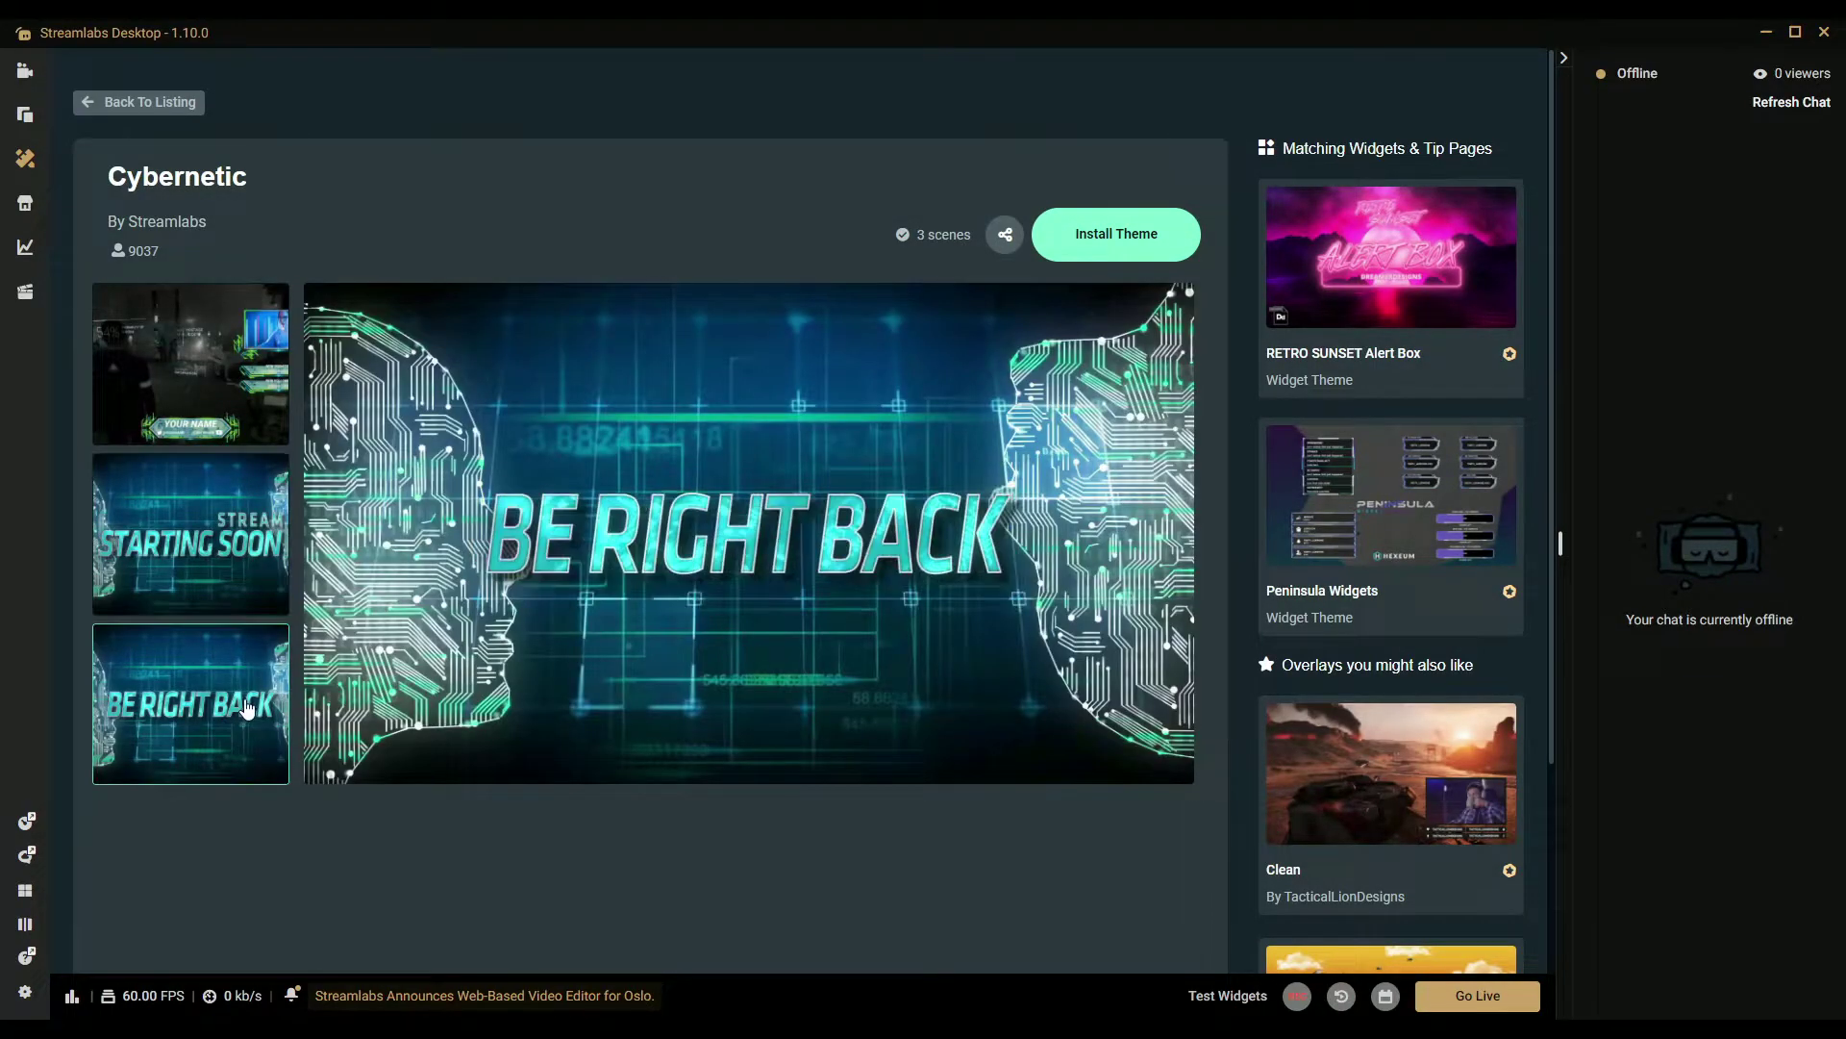
pyautogui.click(140, 101)
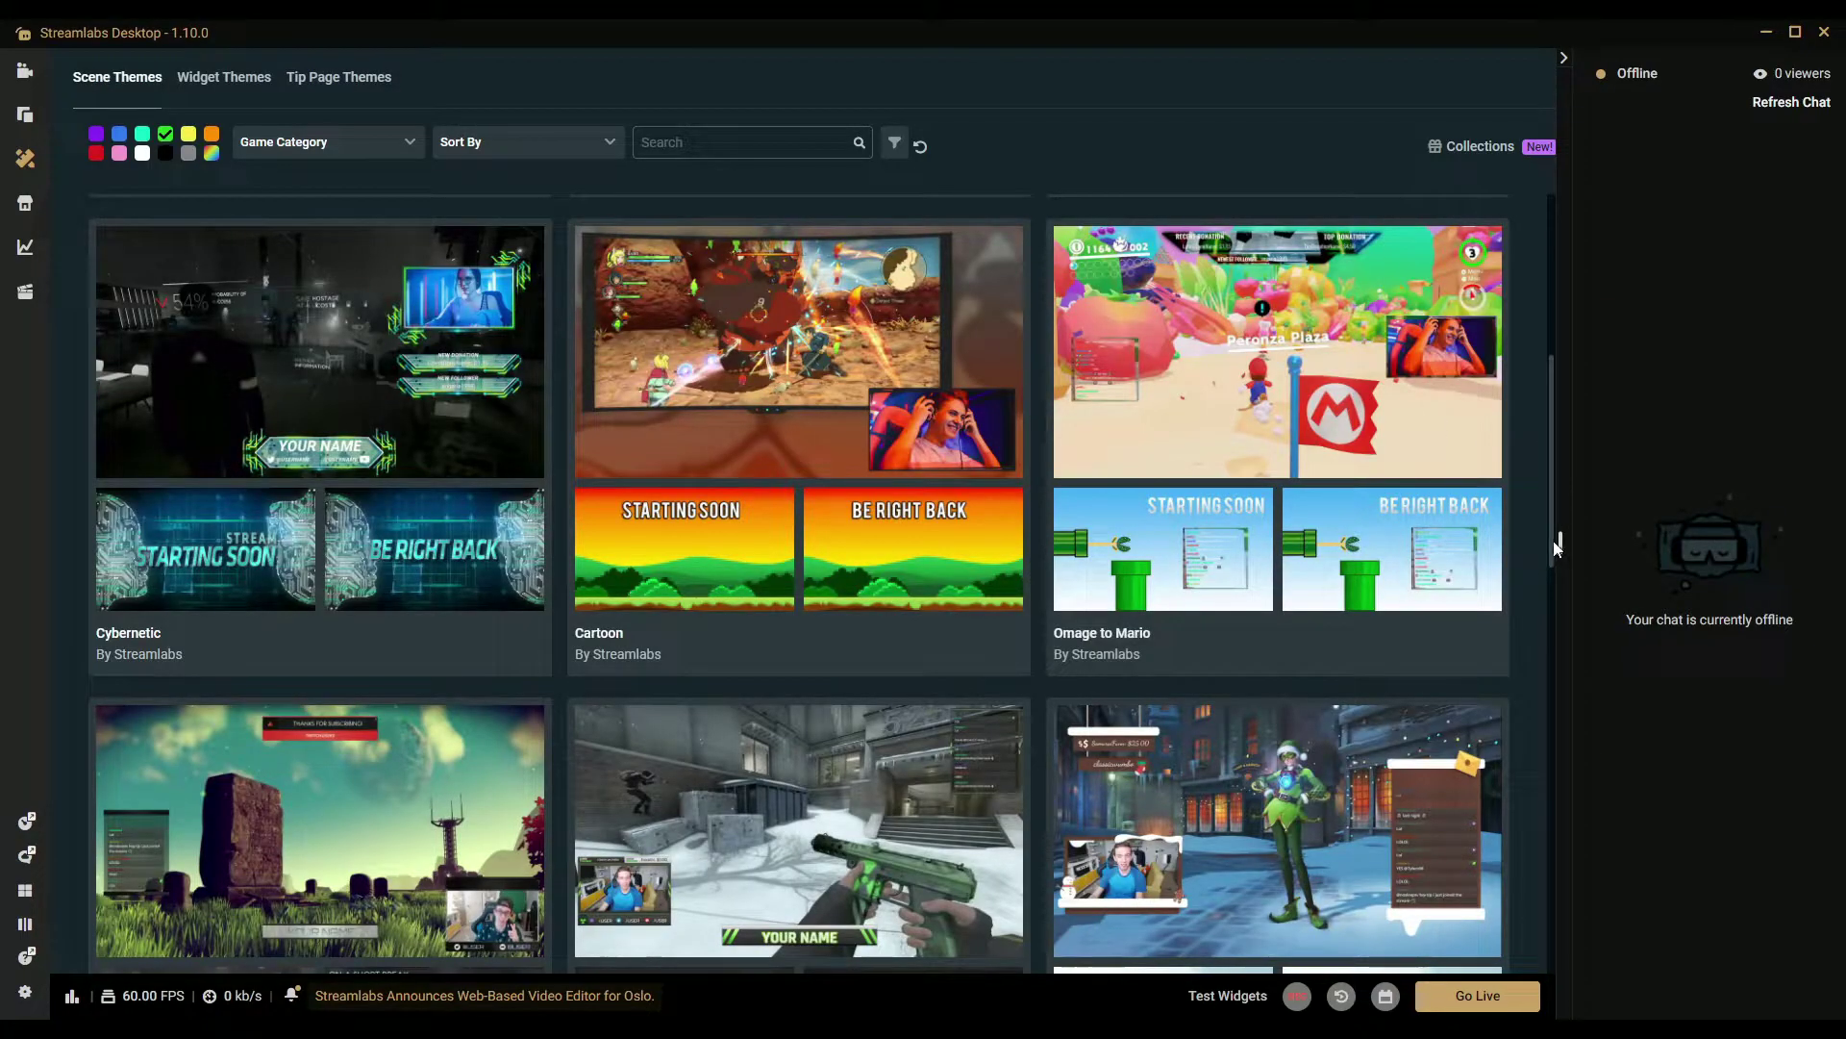
# - Go back to page 1 of results and open the Borderline theme's details
pyautogui.moveTo(1548, 544); pyautogui.dragTo(1558, 227)
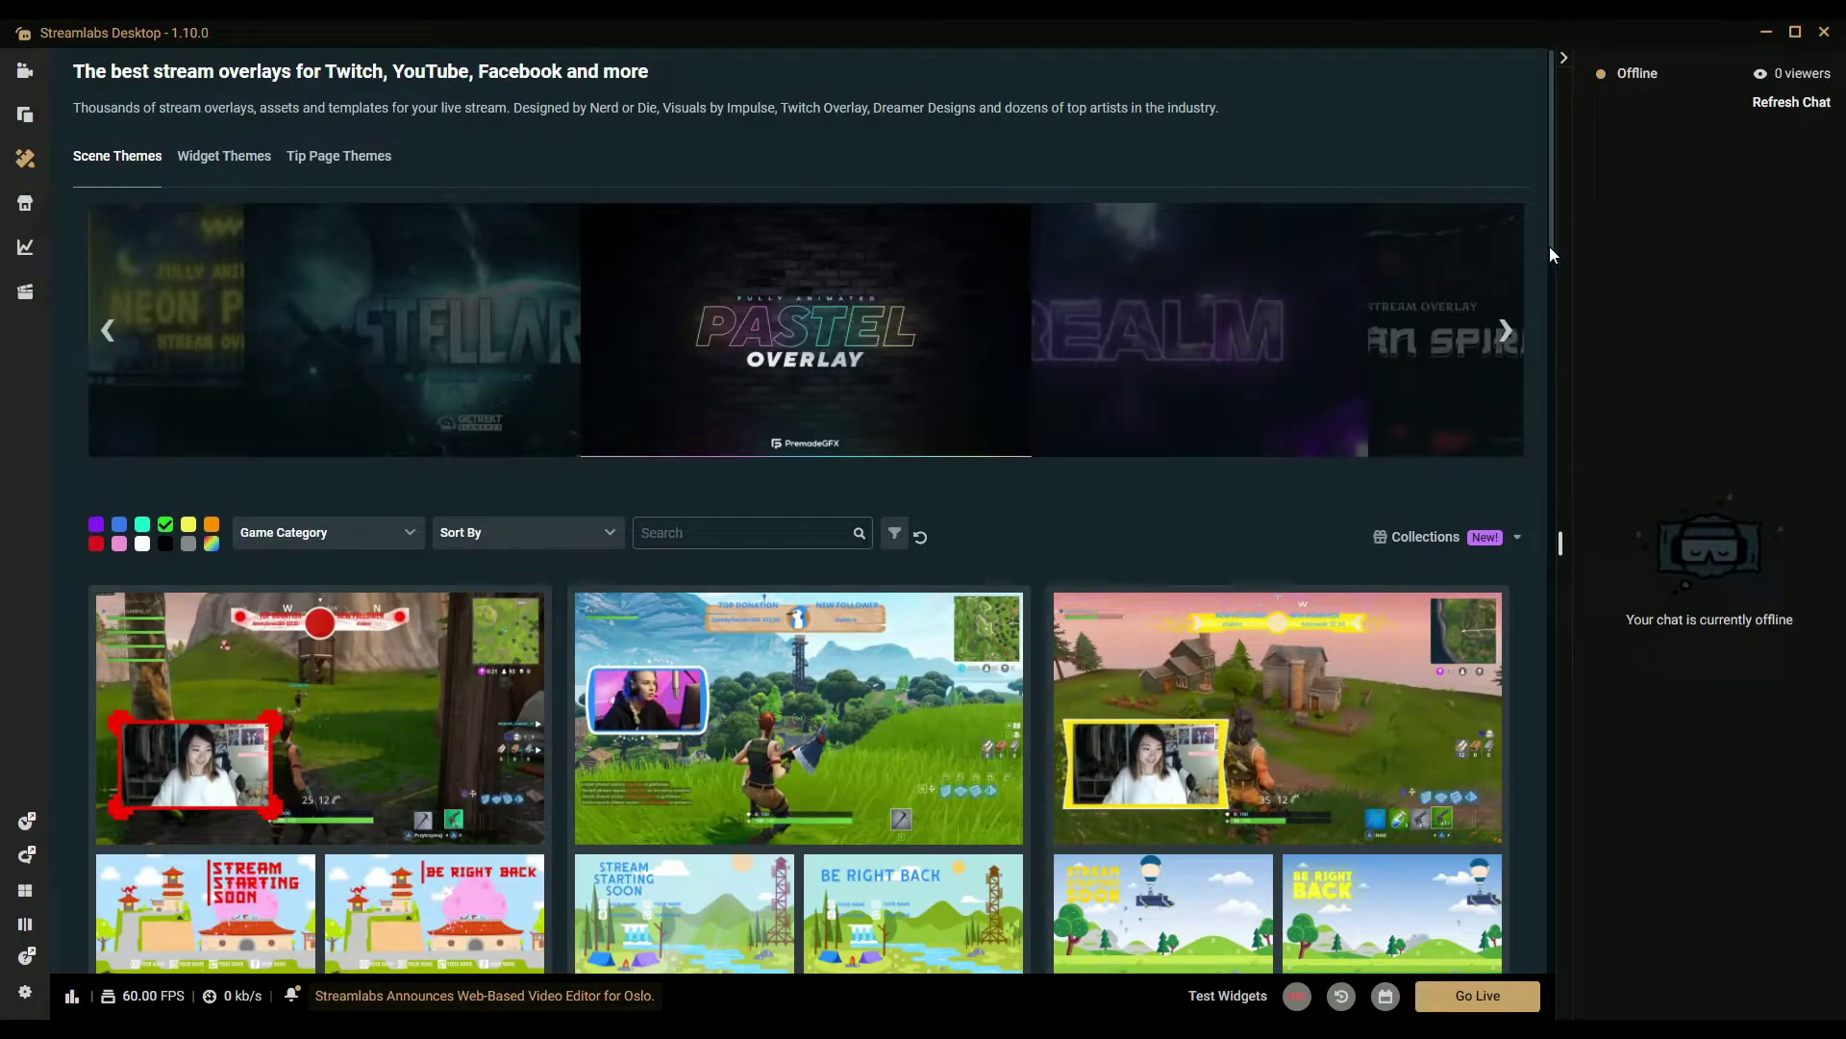
pyautogui.moveTo(1552, 253); pyautogui.dragTo(1548, 954)
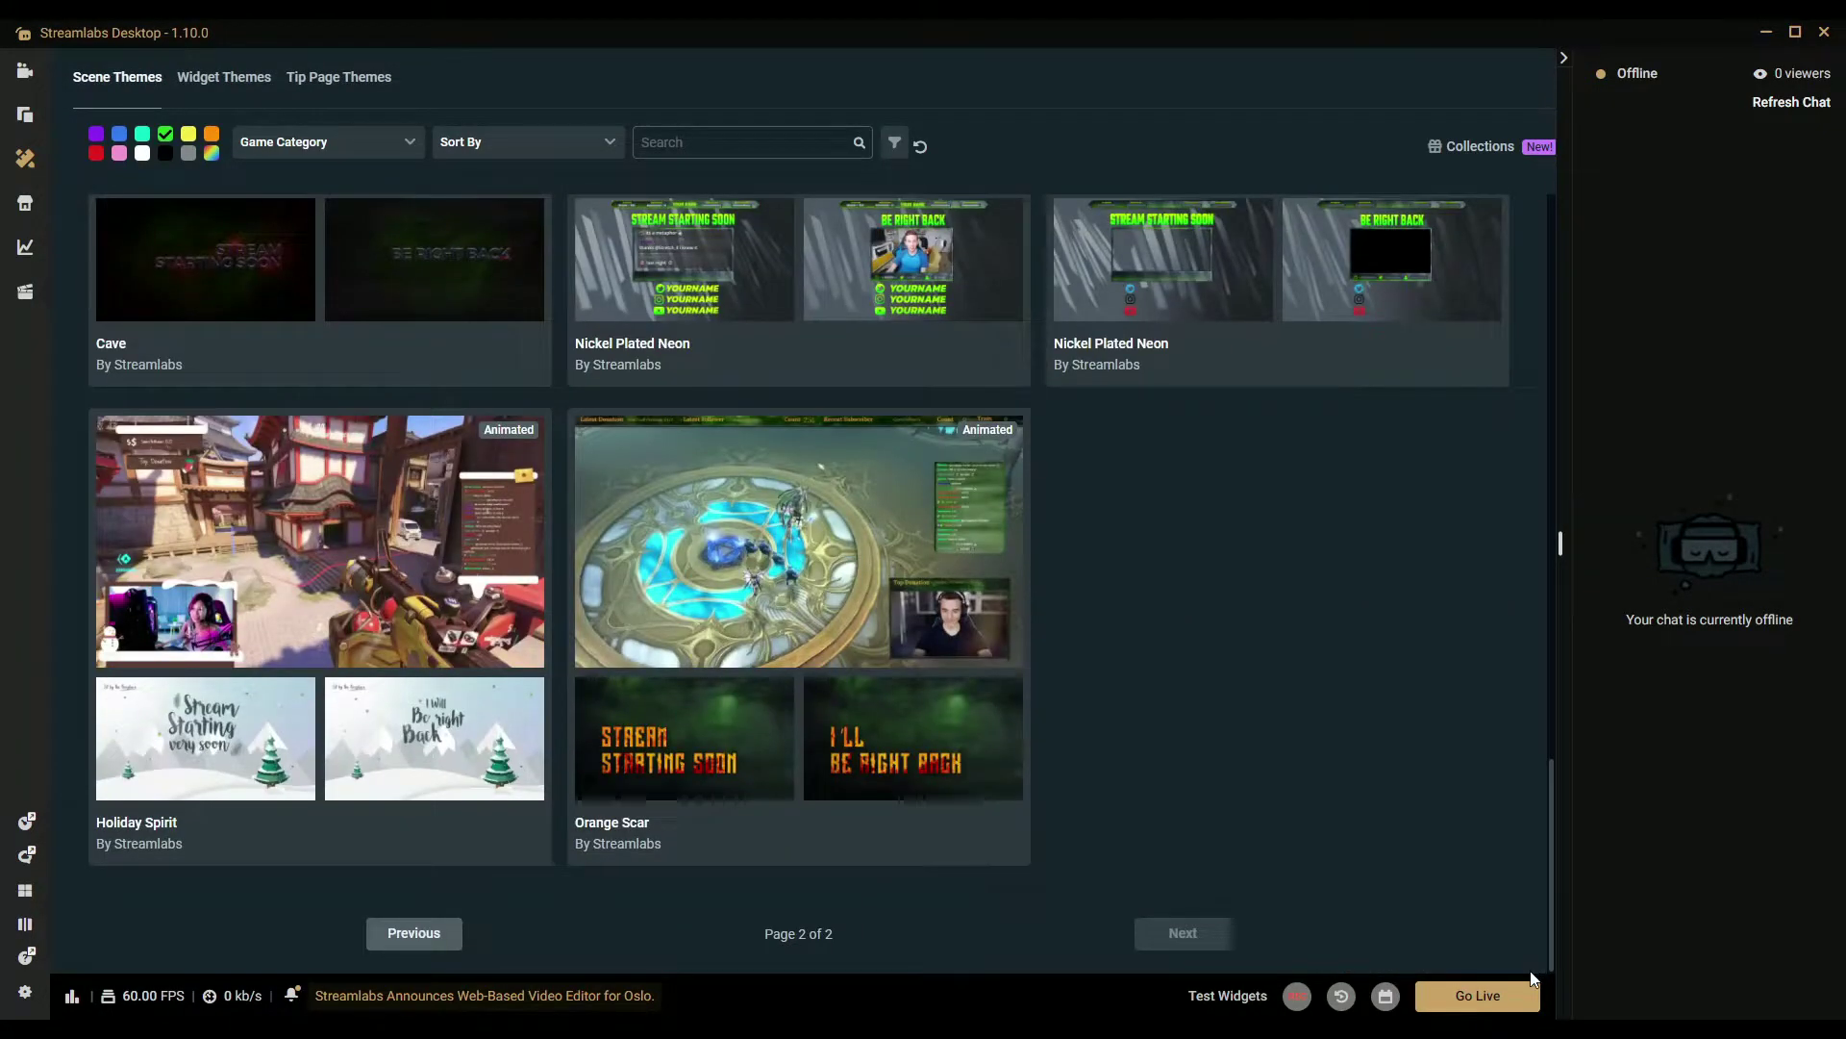
pyautogui.click(435, 941)
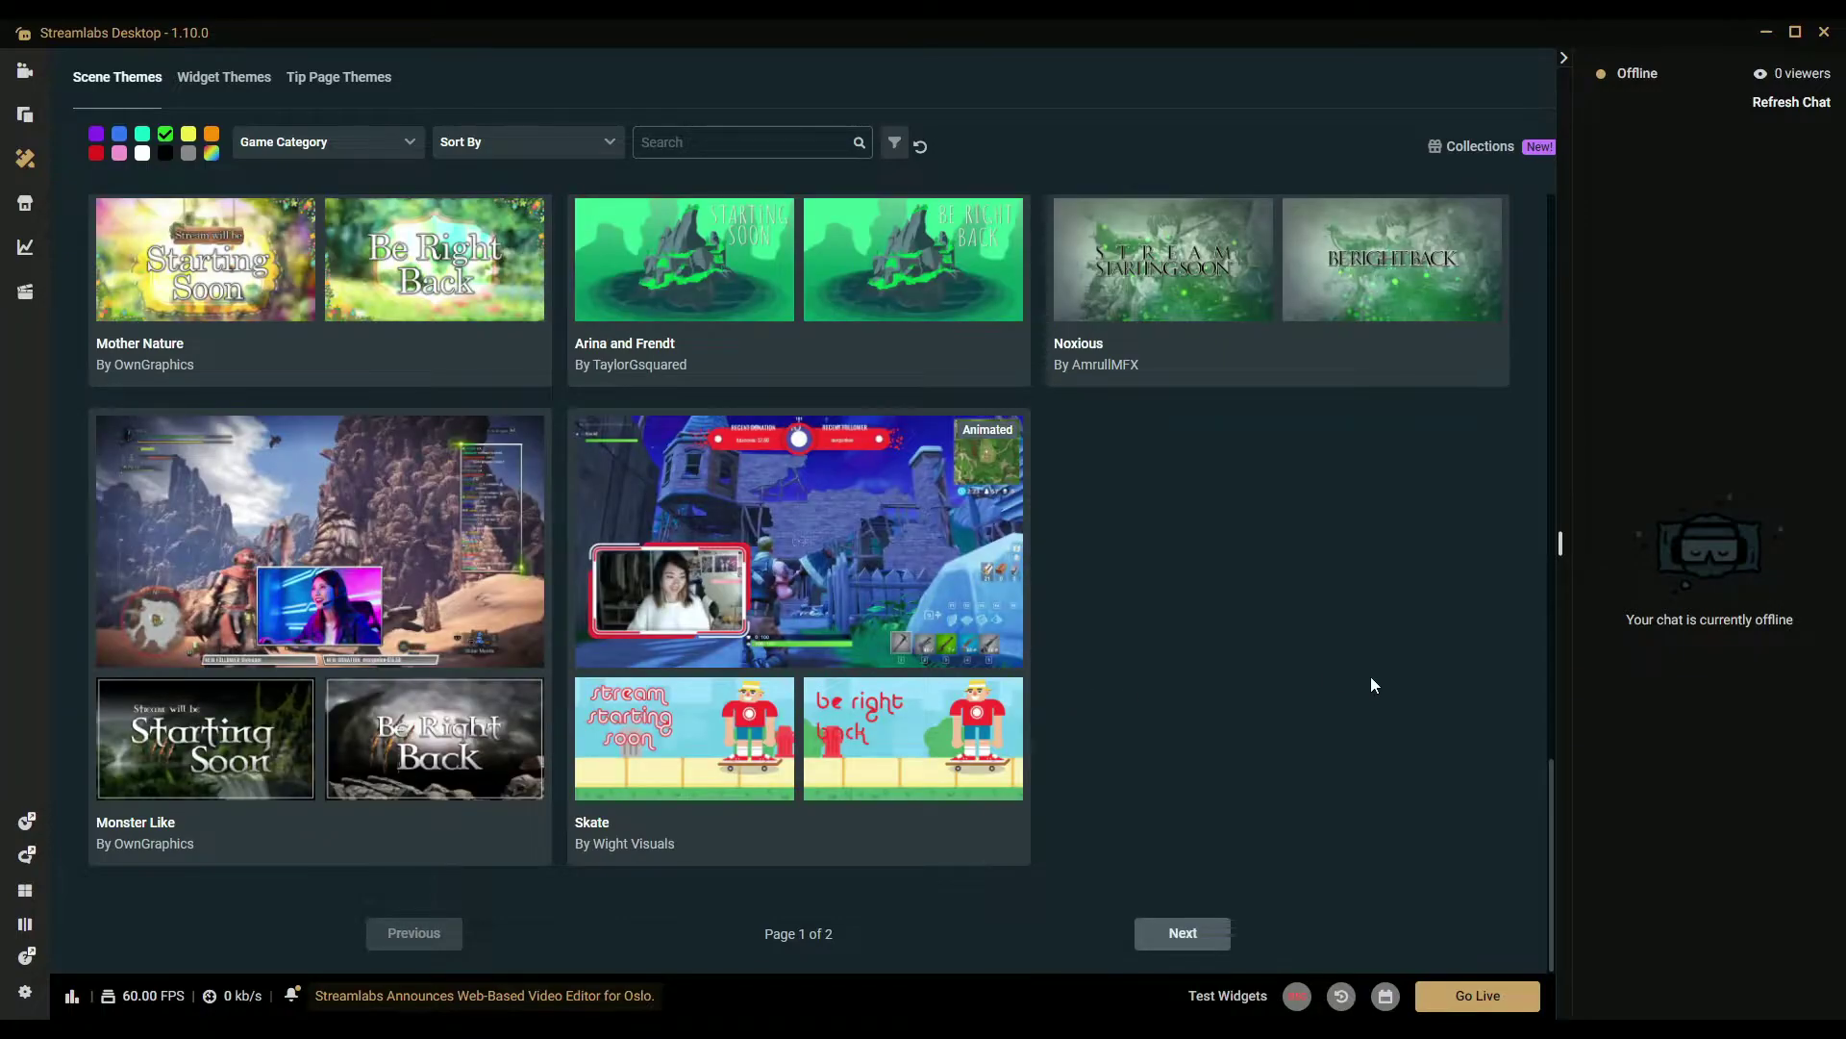
pyautogui.moveTo(1554, 779); pyautogui.dragTo(1552, 413)
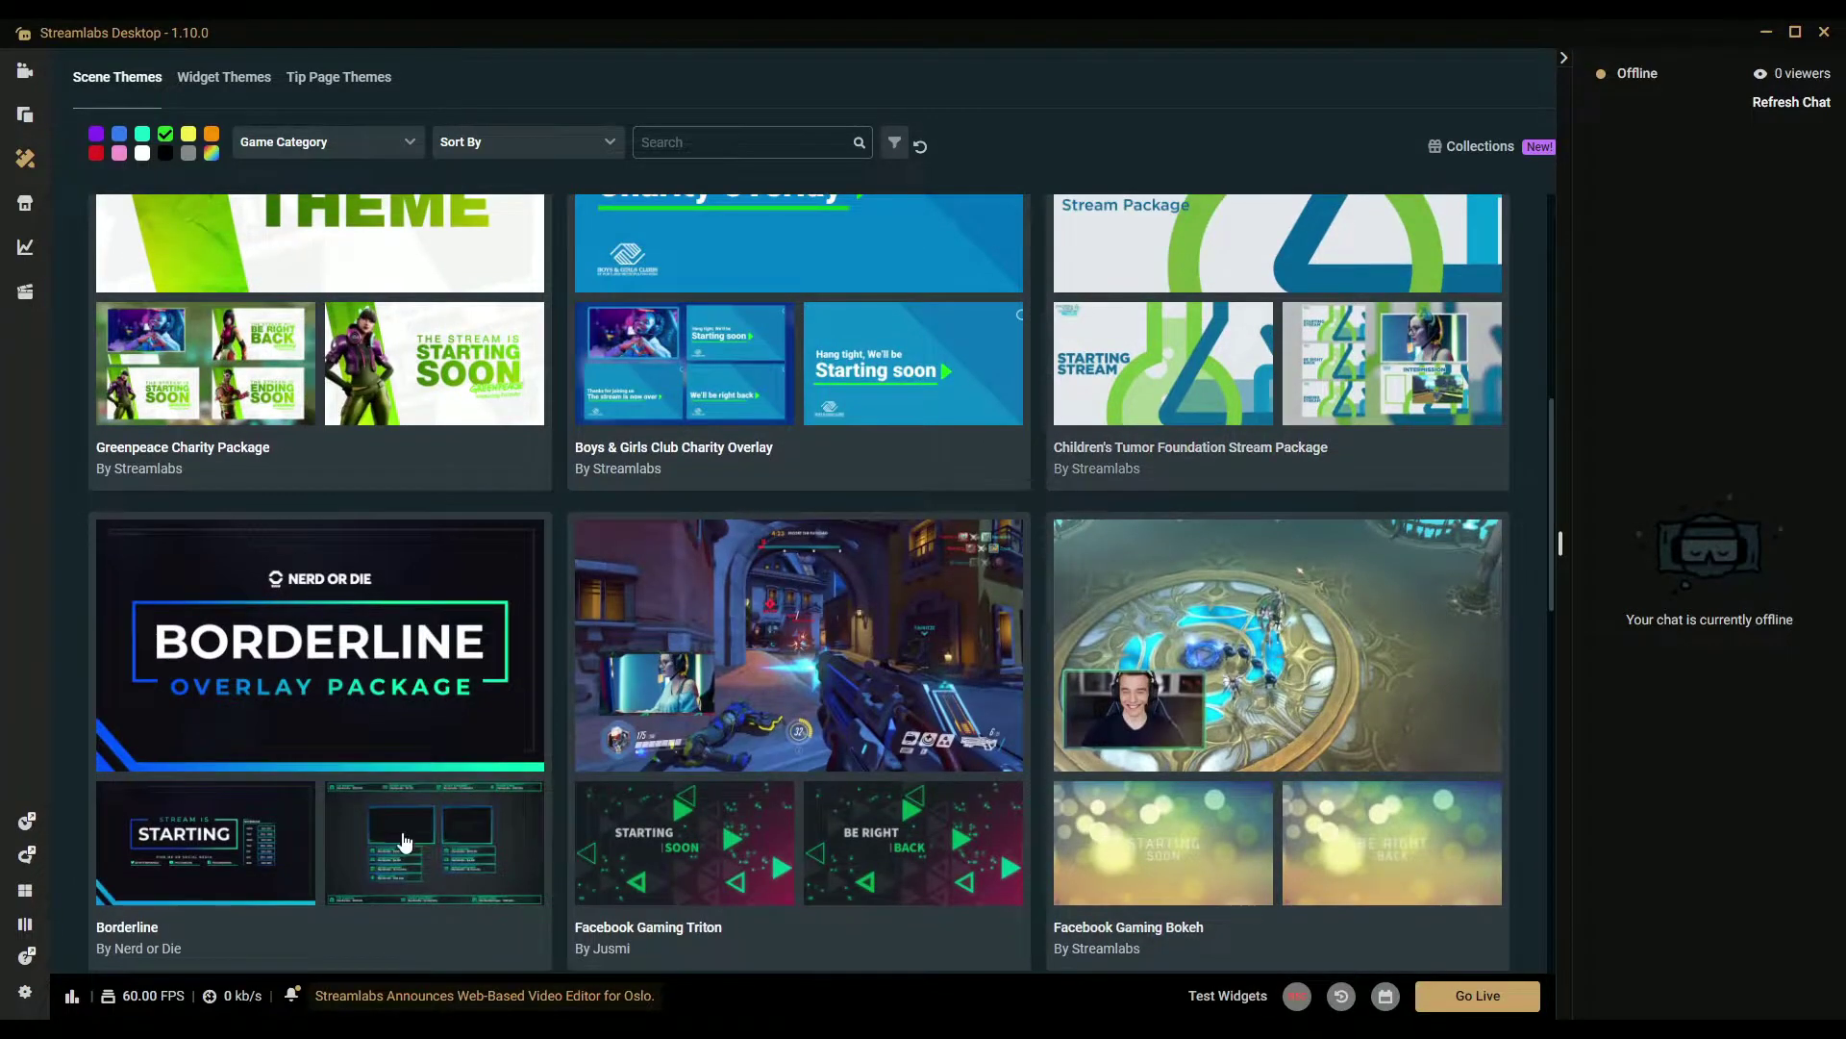
pyautogui.moveTo(317, 692)
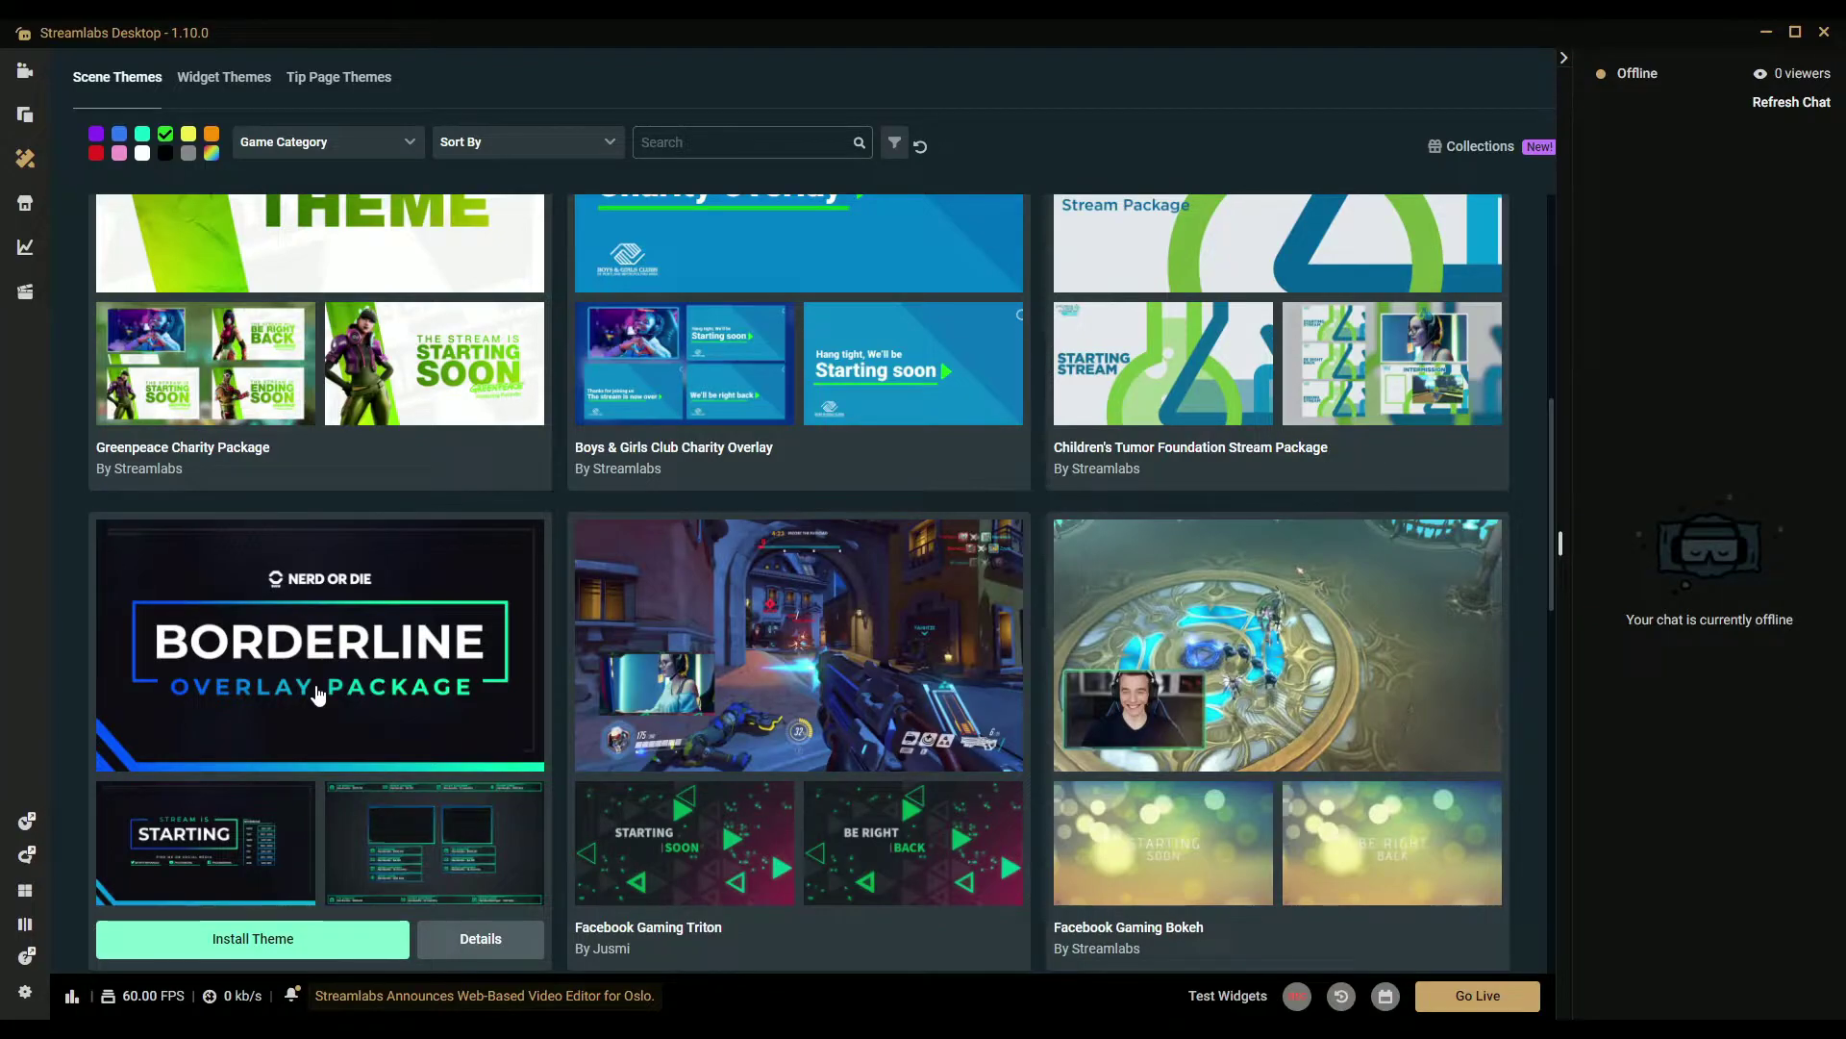
pyautogui.click(318, 693)
# - Preview Borderline's Starting, in-game, Be Right Back and Intermission scenes, then install it
pyautogui.click(183, 464)
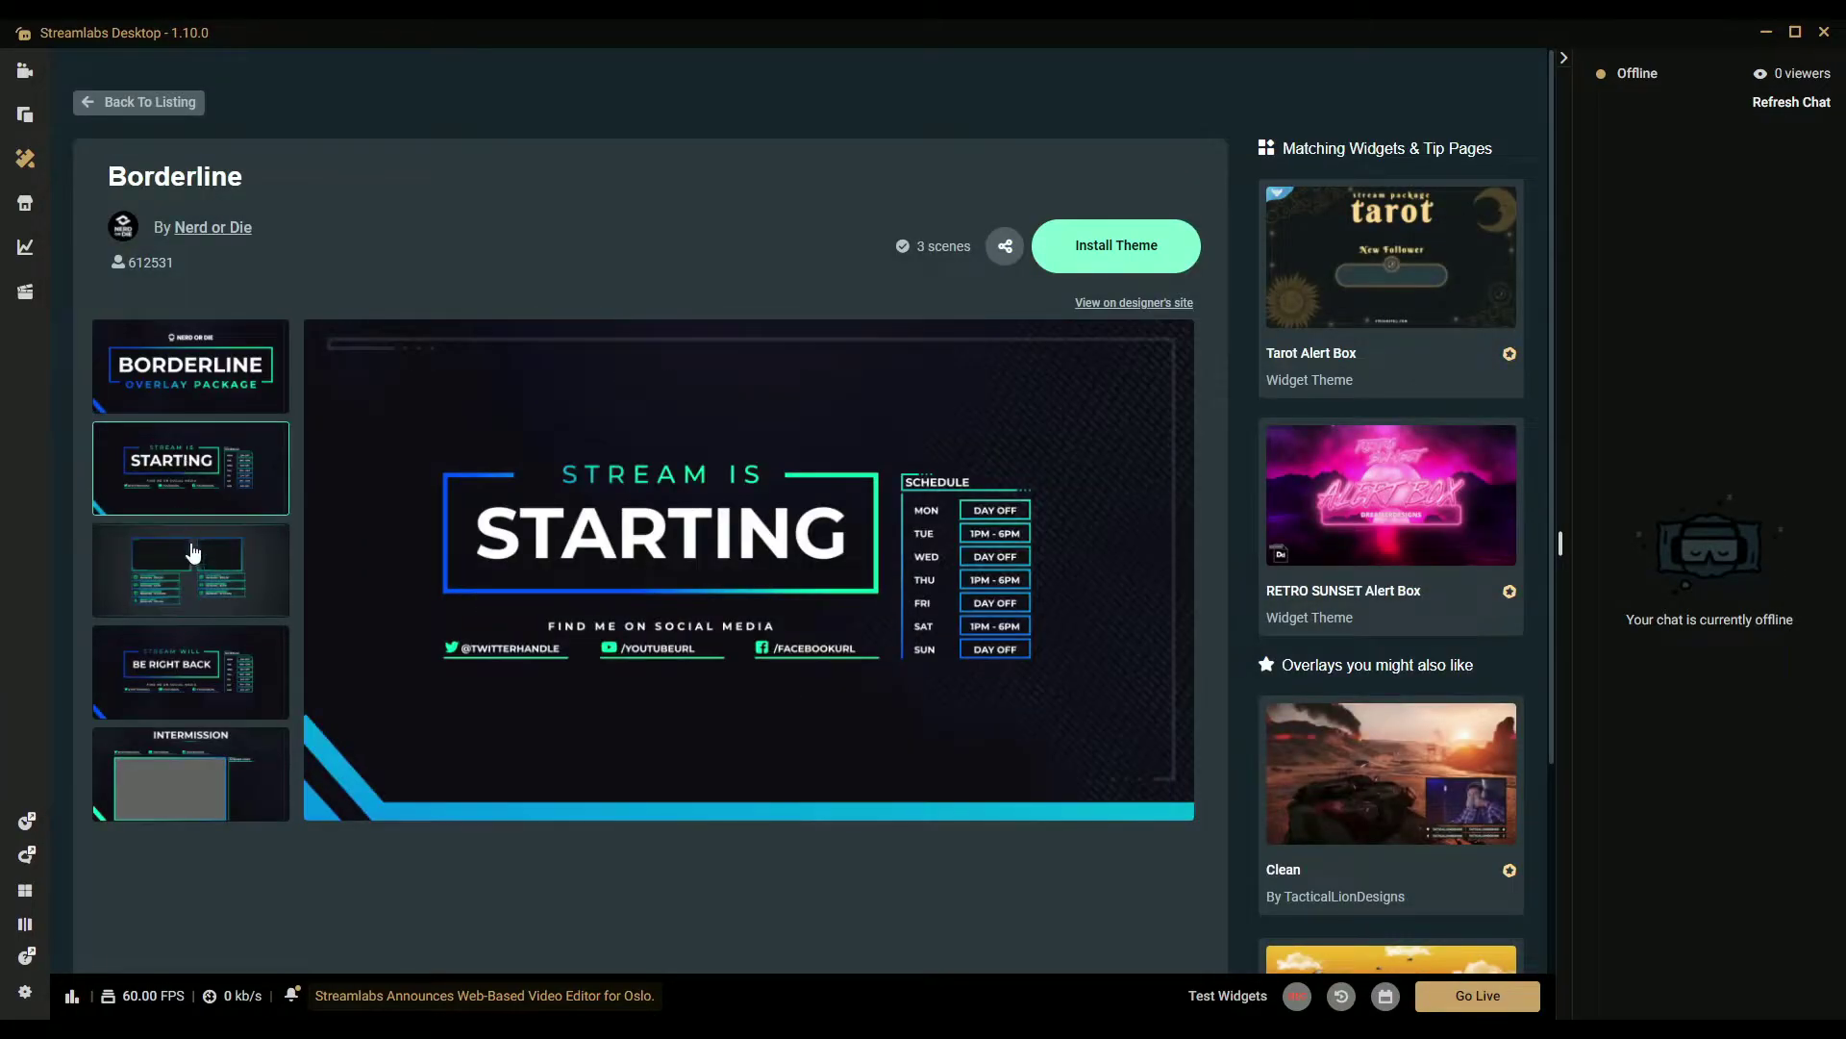
pyautogui.click(204, 569)
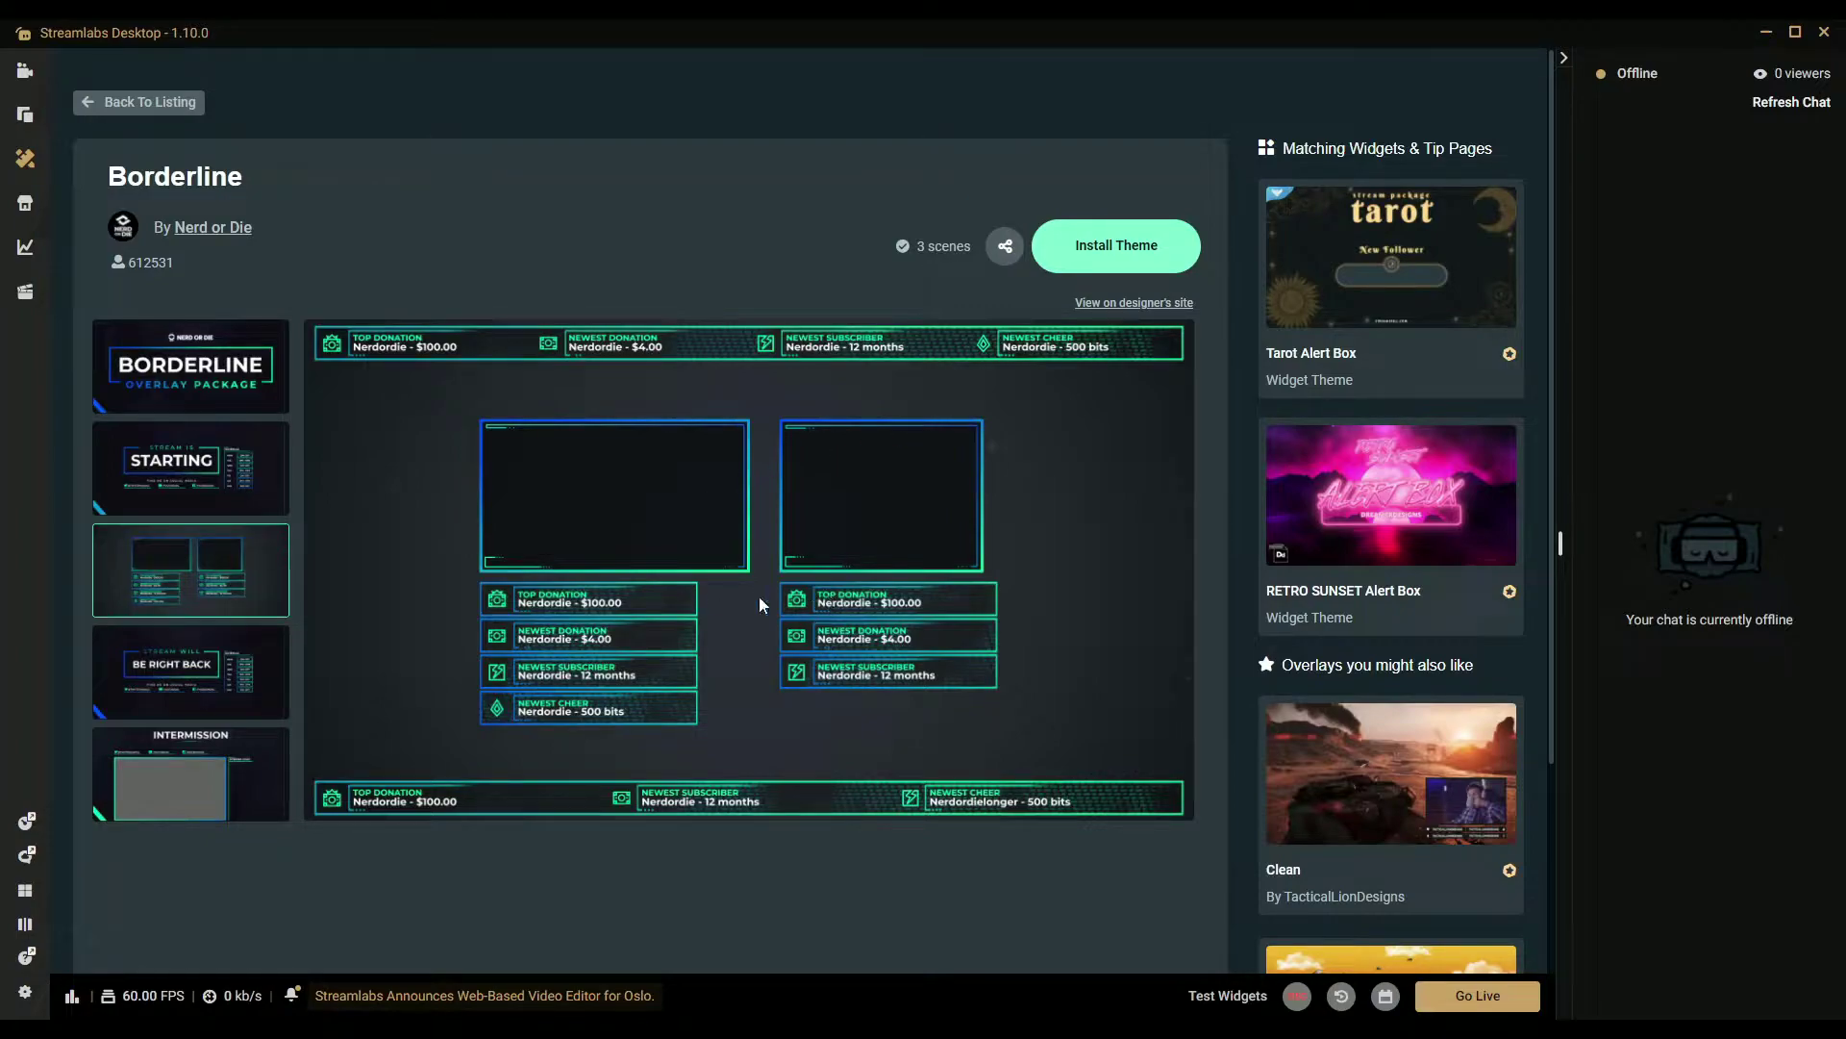
pyautogui.click(170, 664)
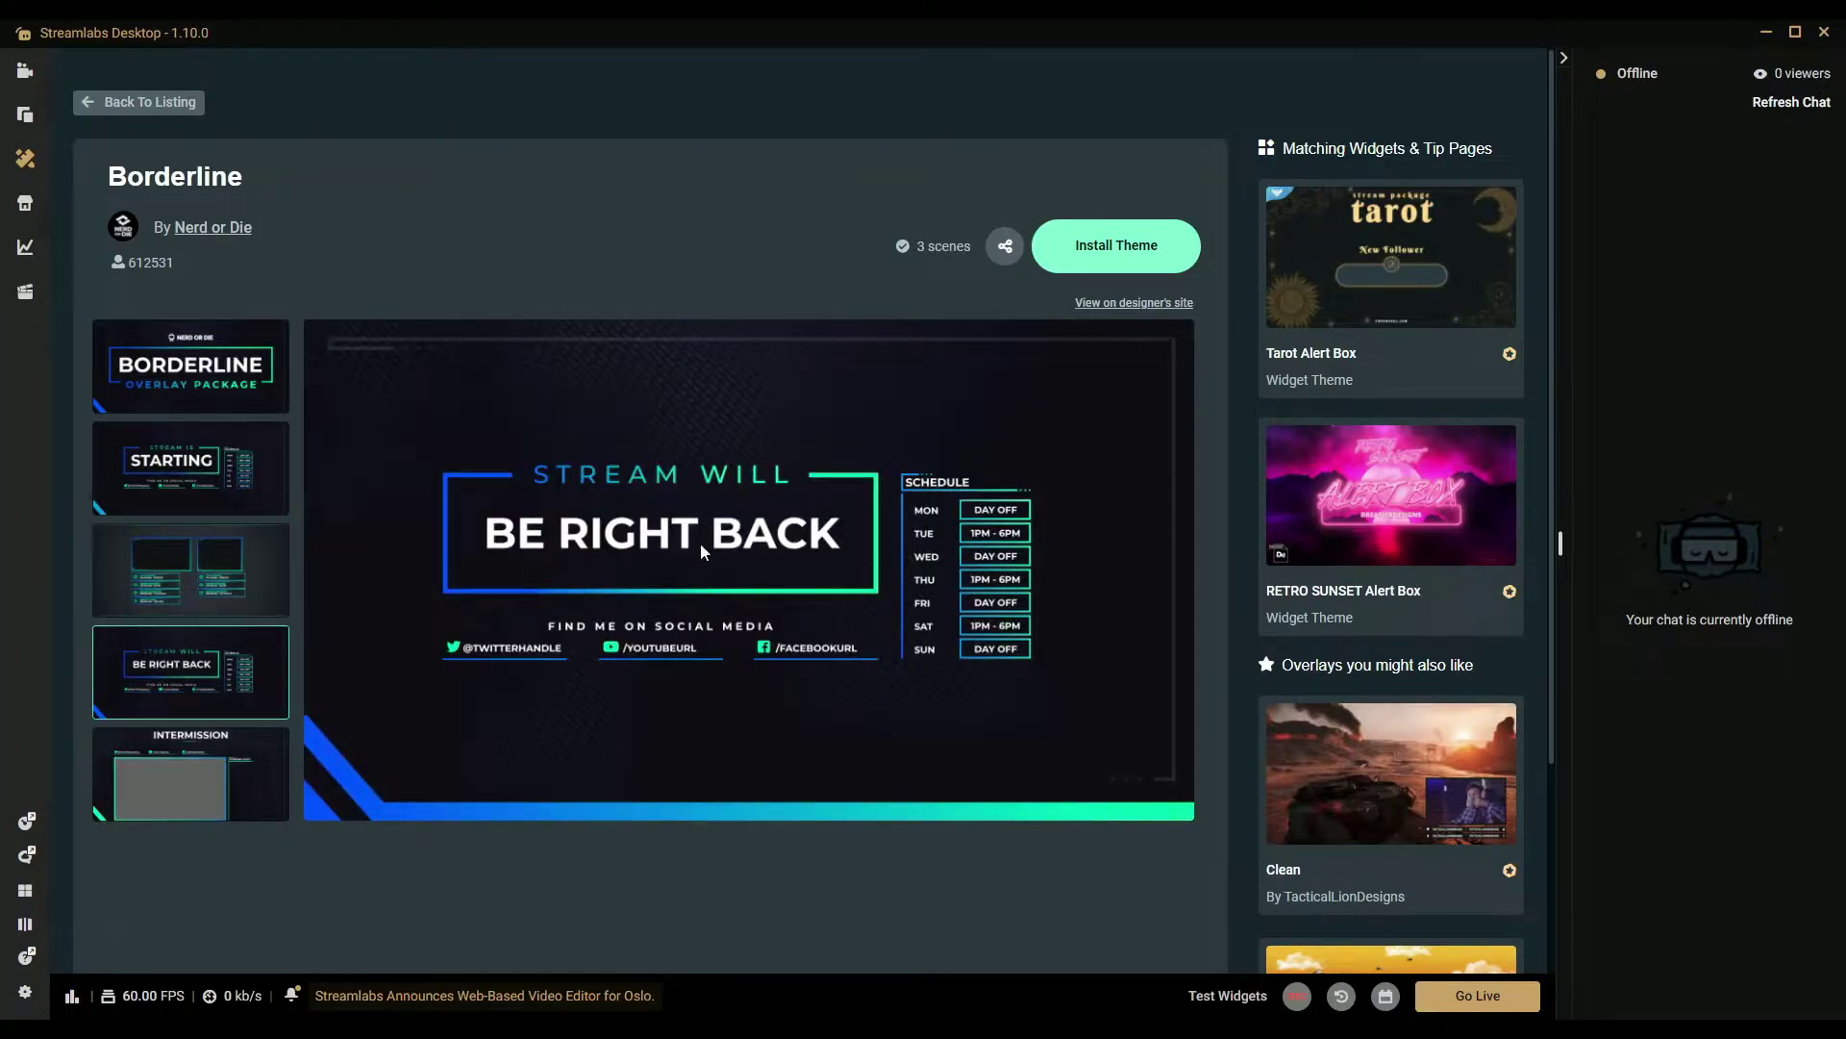
pyautogui.click(205, 784)
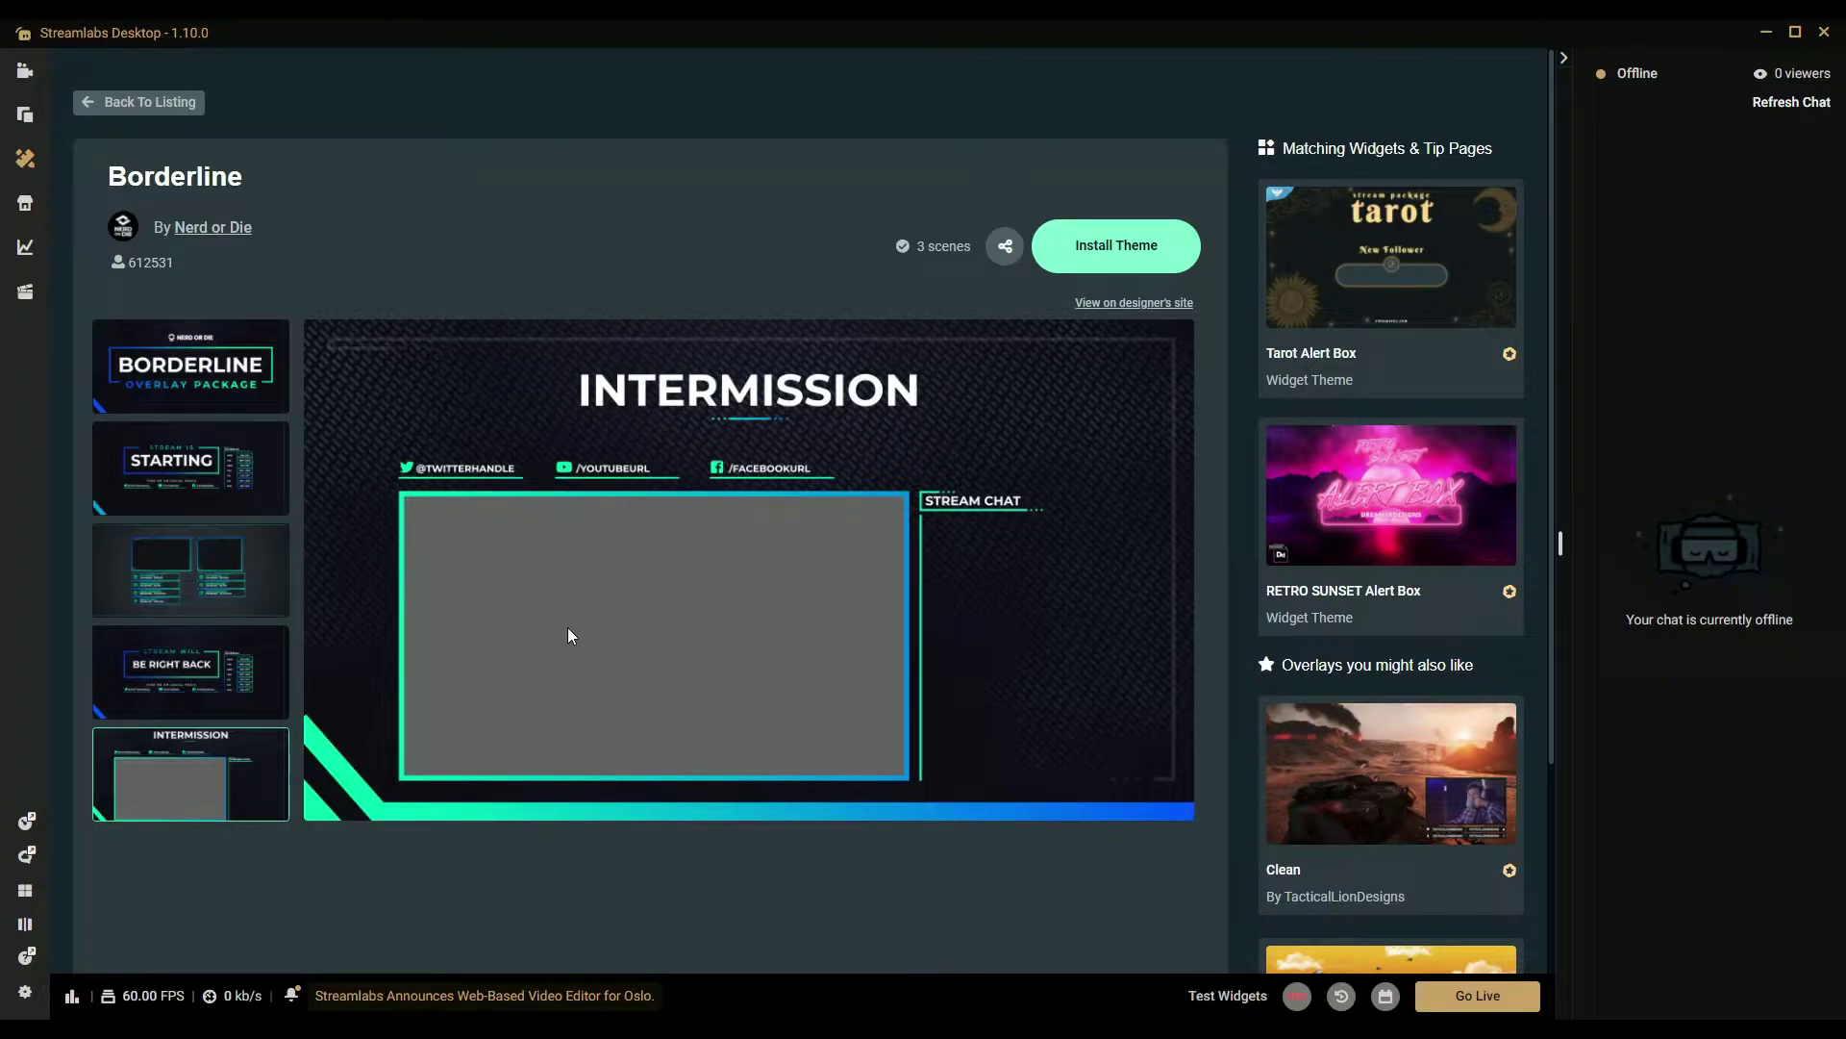
pyautogui.click(1089, 248)
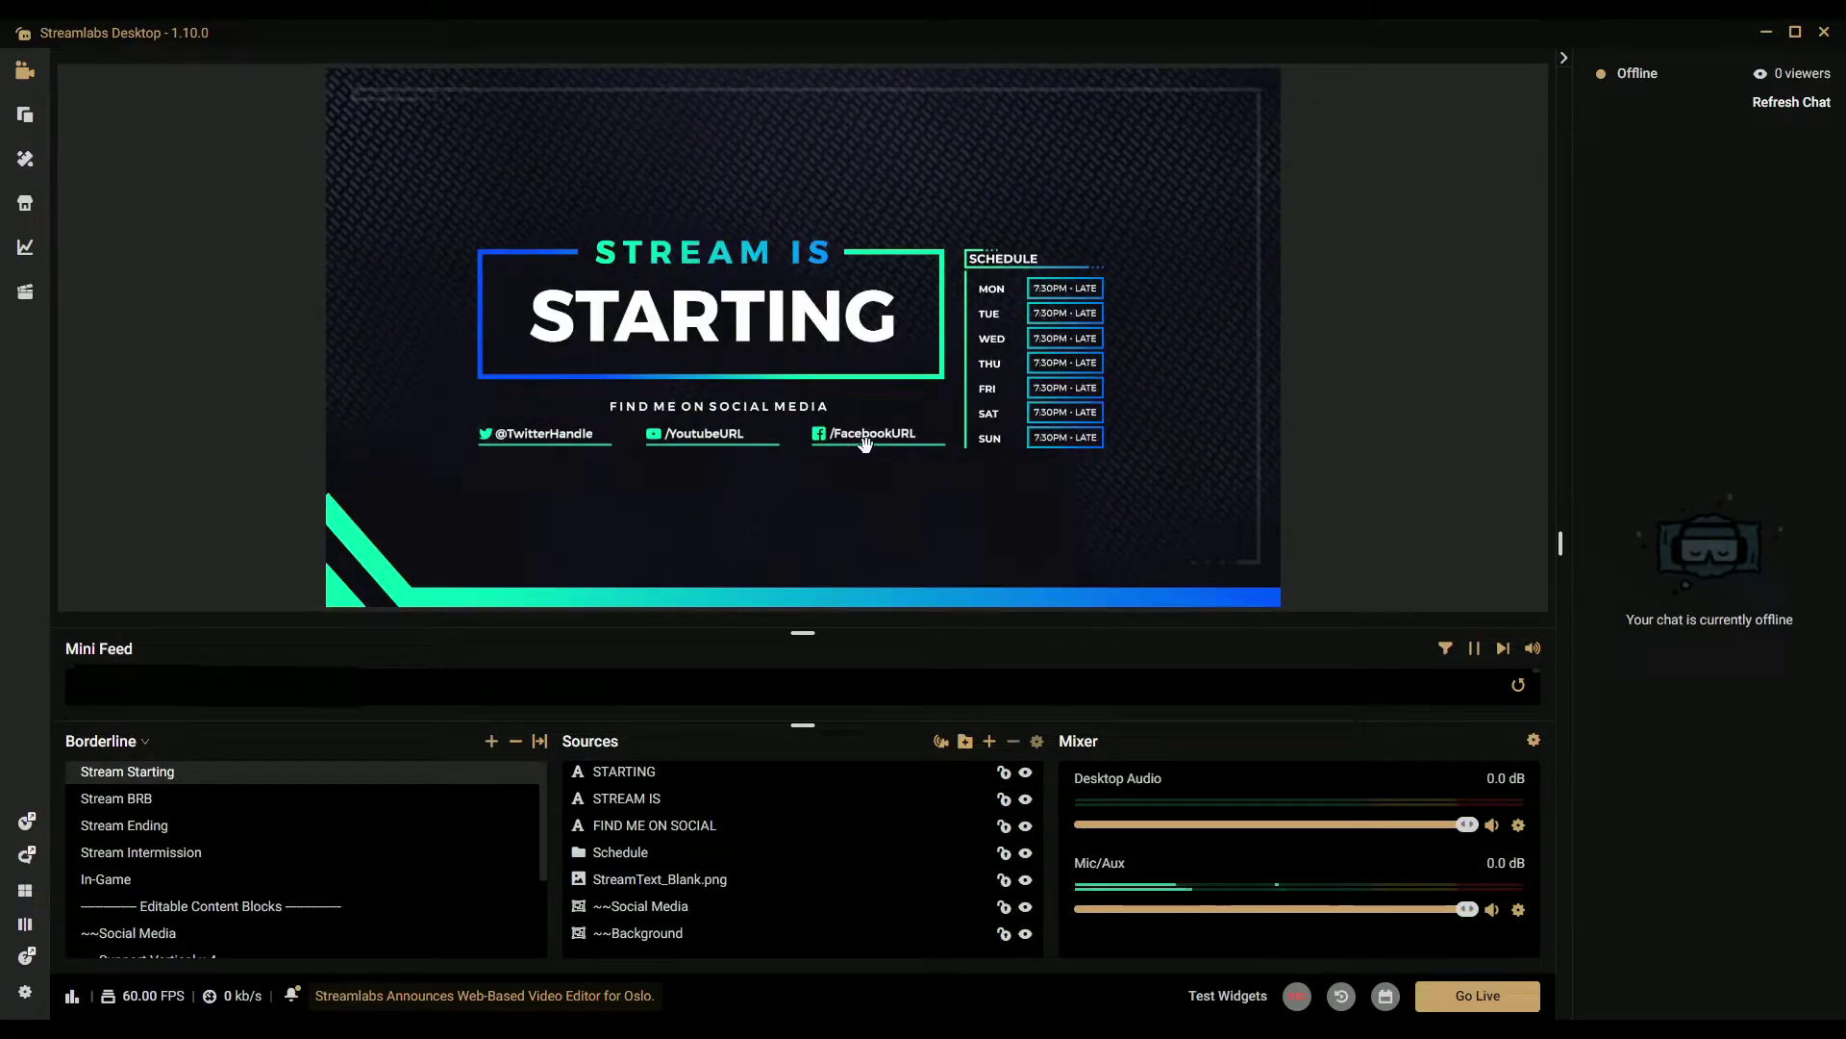
# - Select the ~~Social Media links group in the Stream Starting preview
pyautogui.click(718, 439)
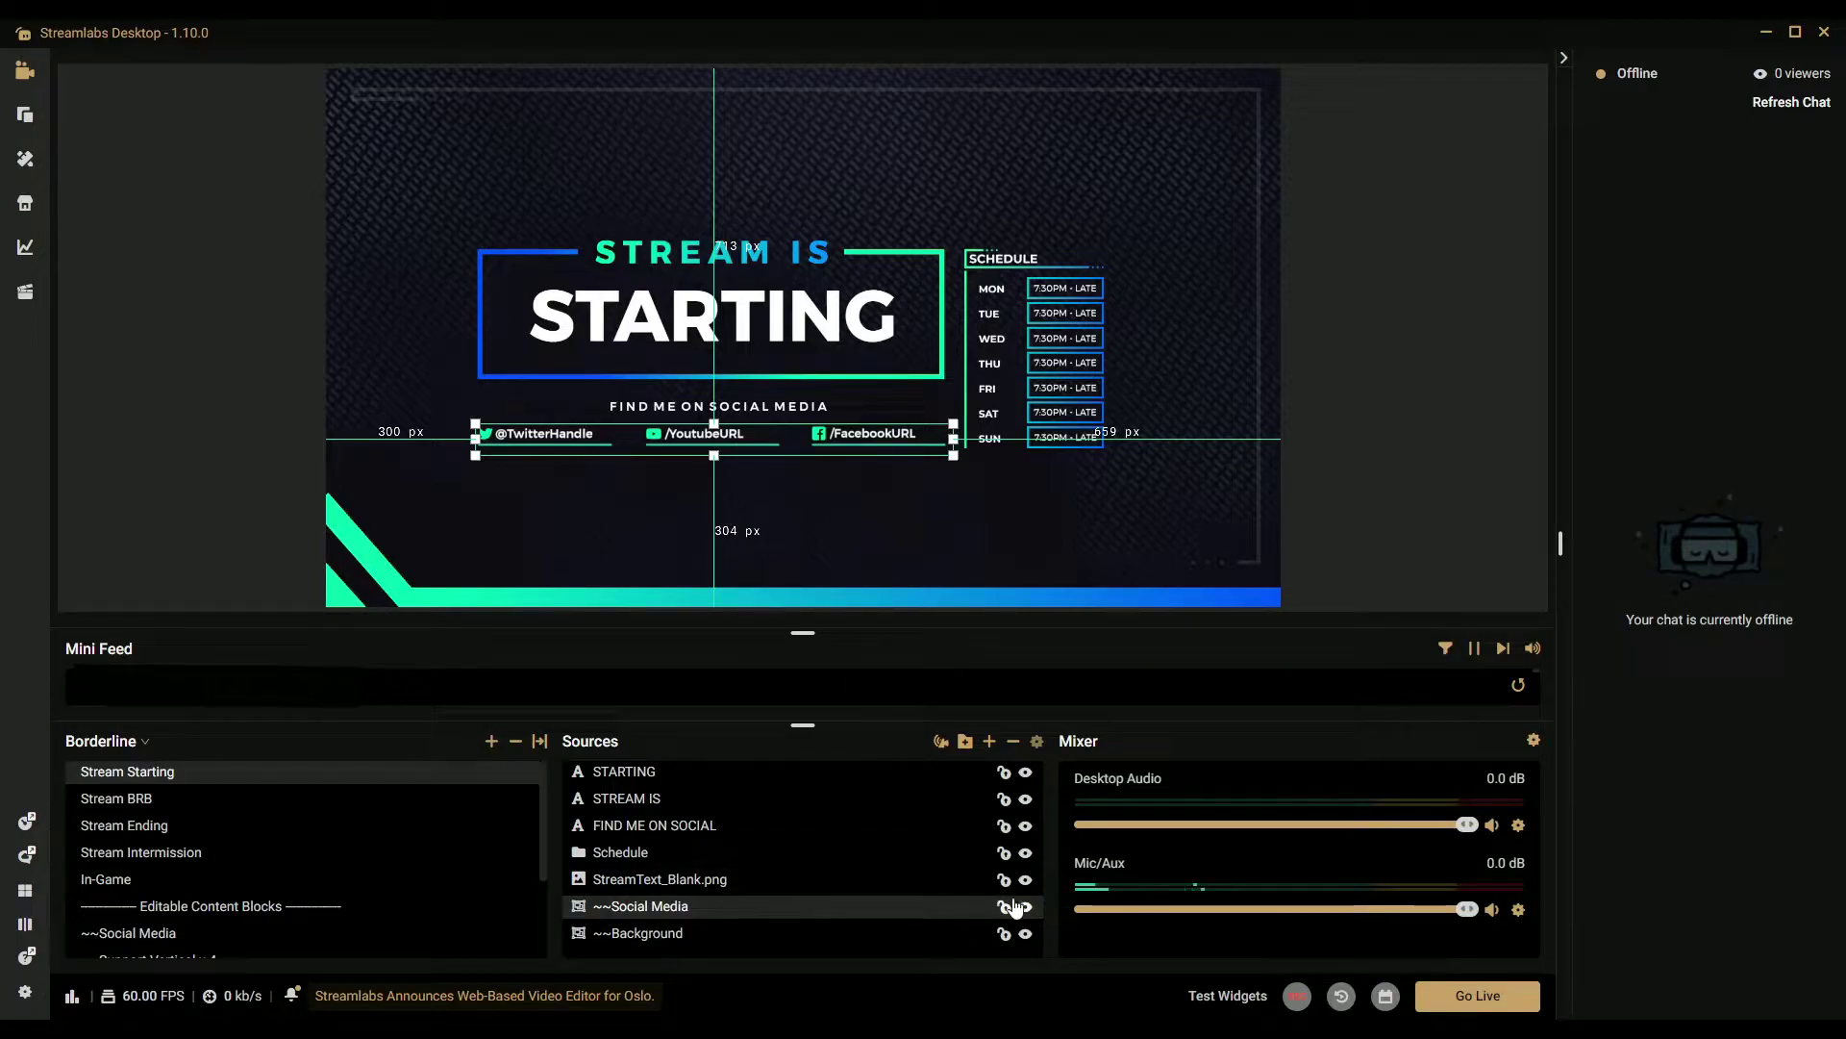
# - Hide the ~~Social Media links and the Schedule.png background image
pyautogui.click(1026, 907)
pyautogui.click(734, 424)
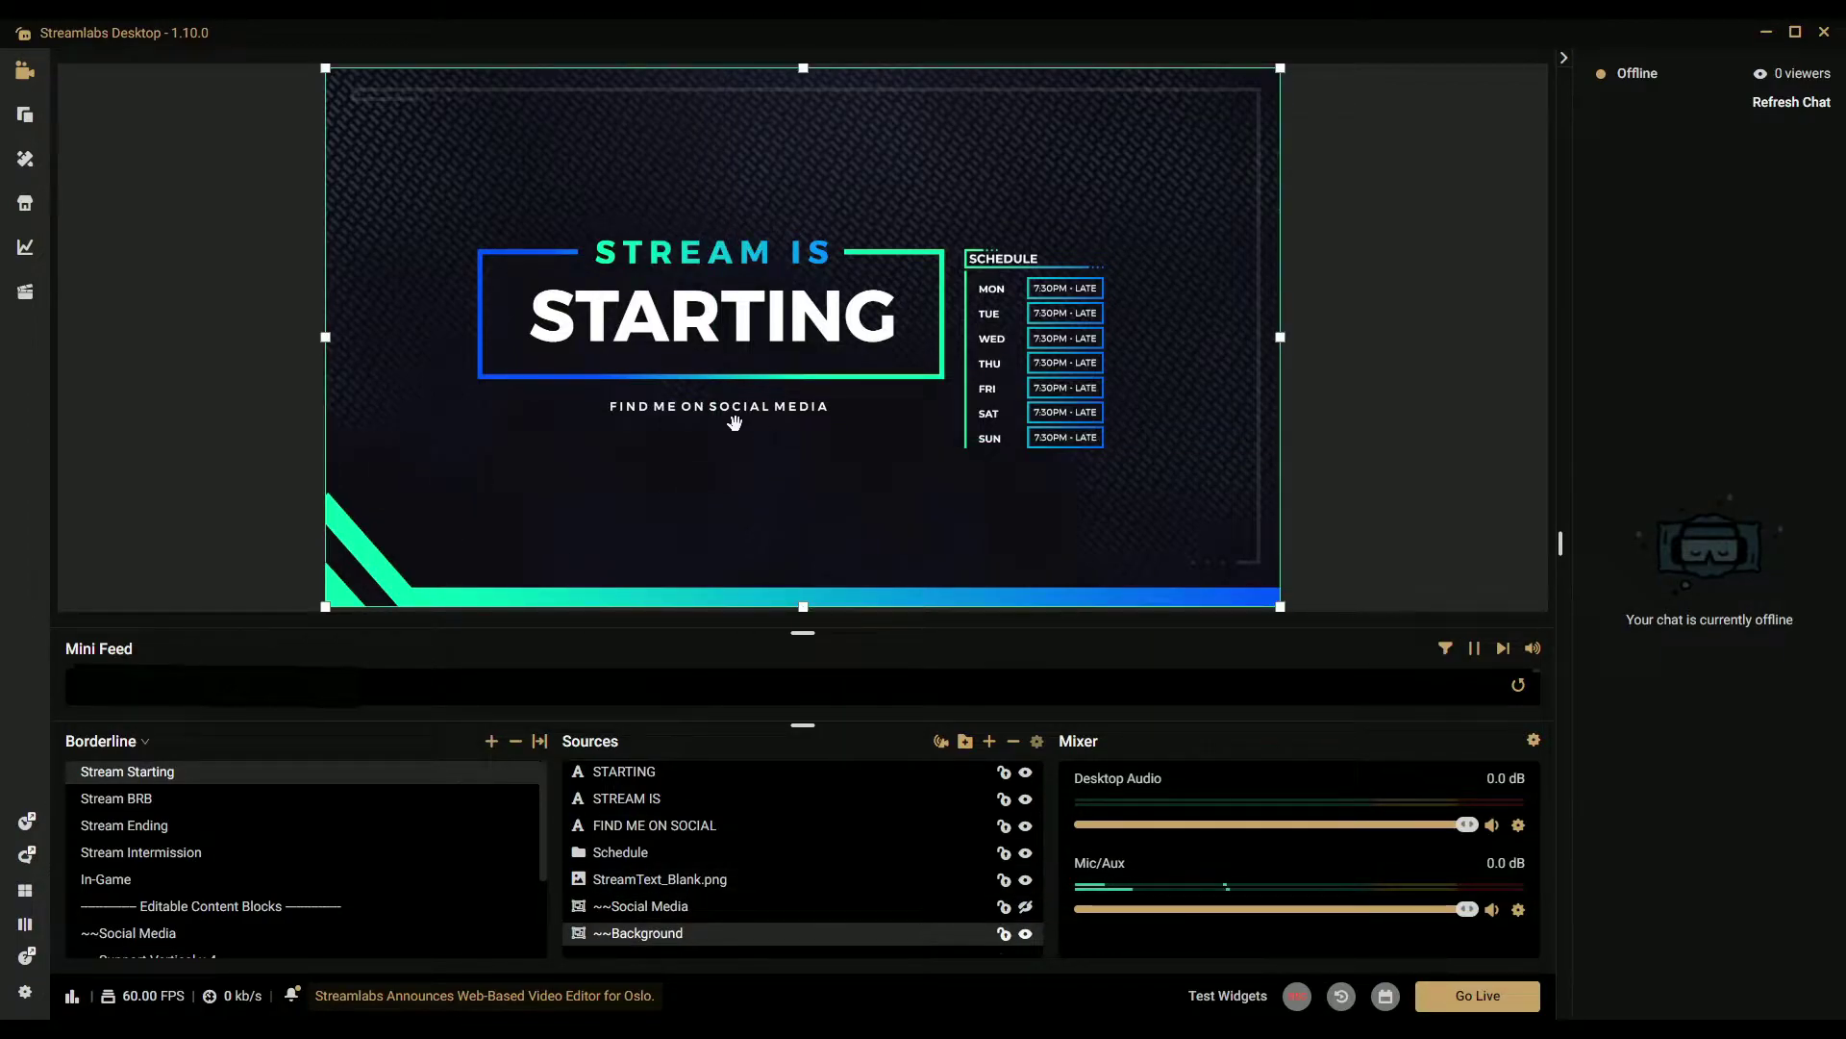
pyautogui.click(1068, 400)
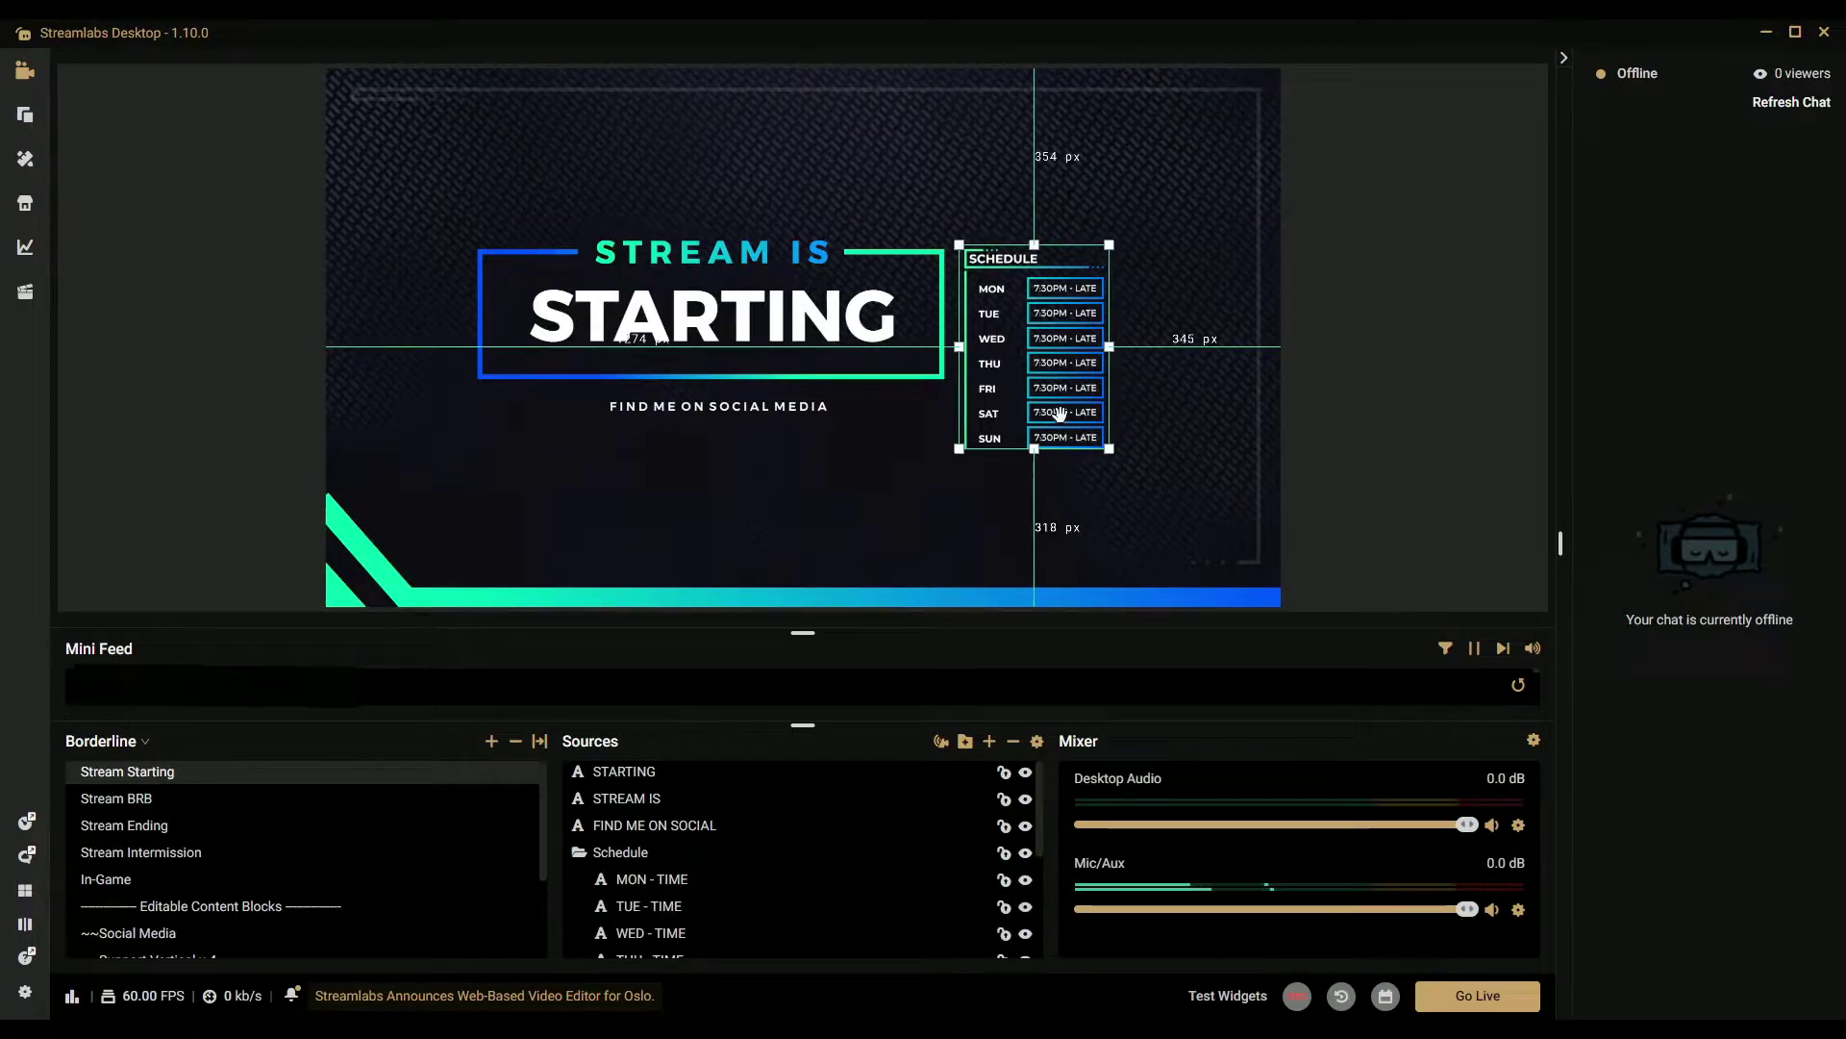
pyautogui.click(1029, 412)
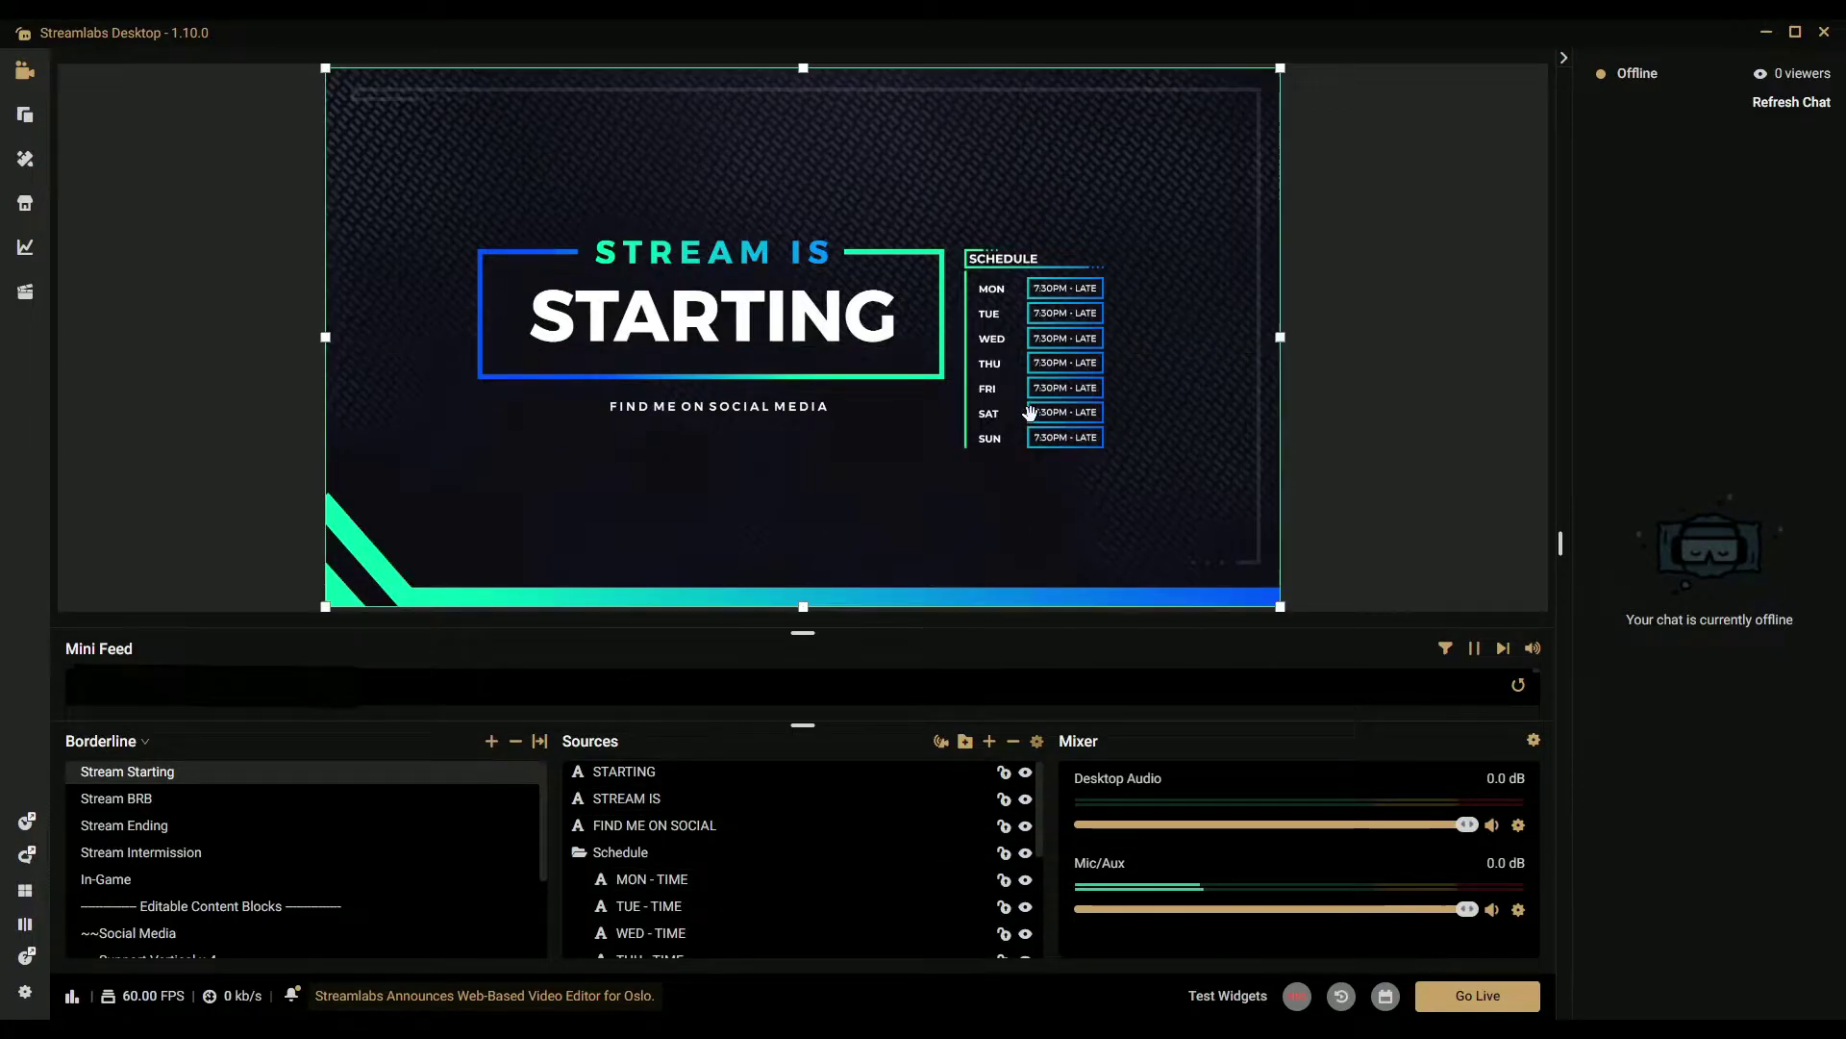
pyautogui.click(1028, 411)
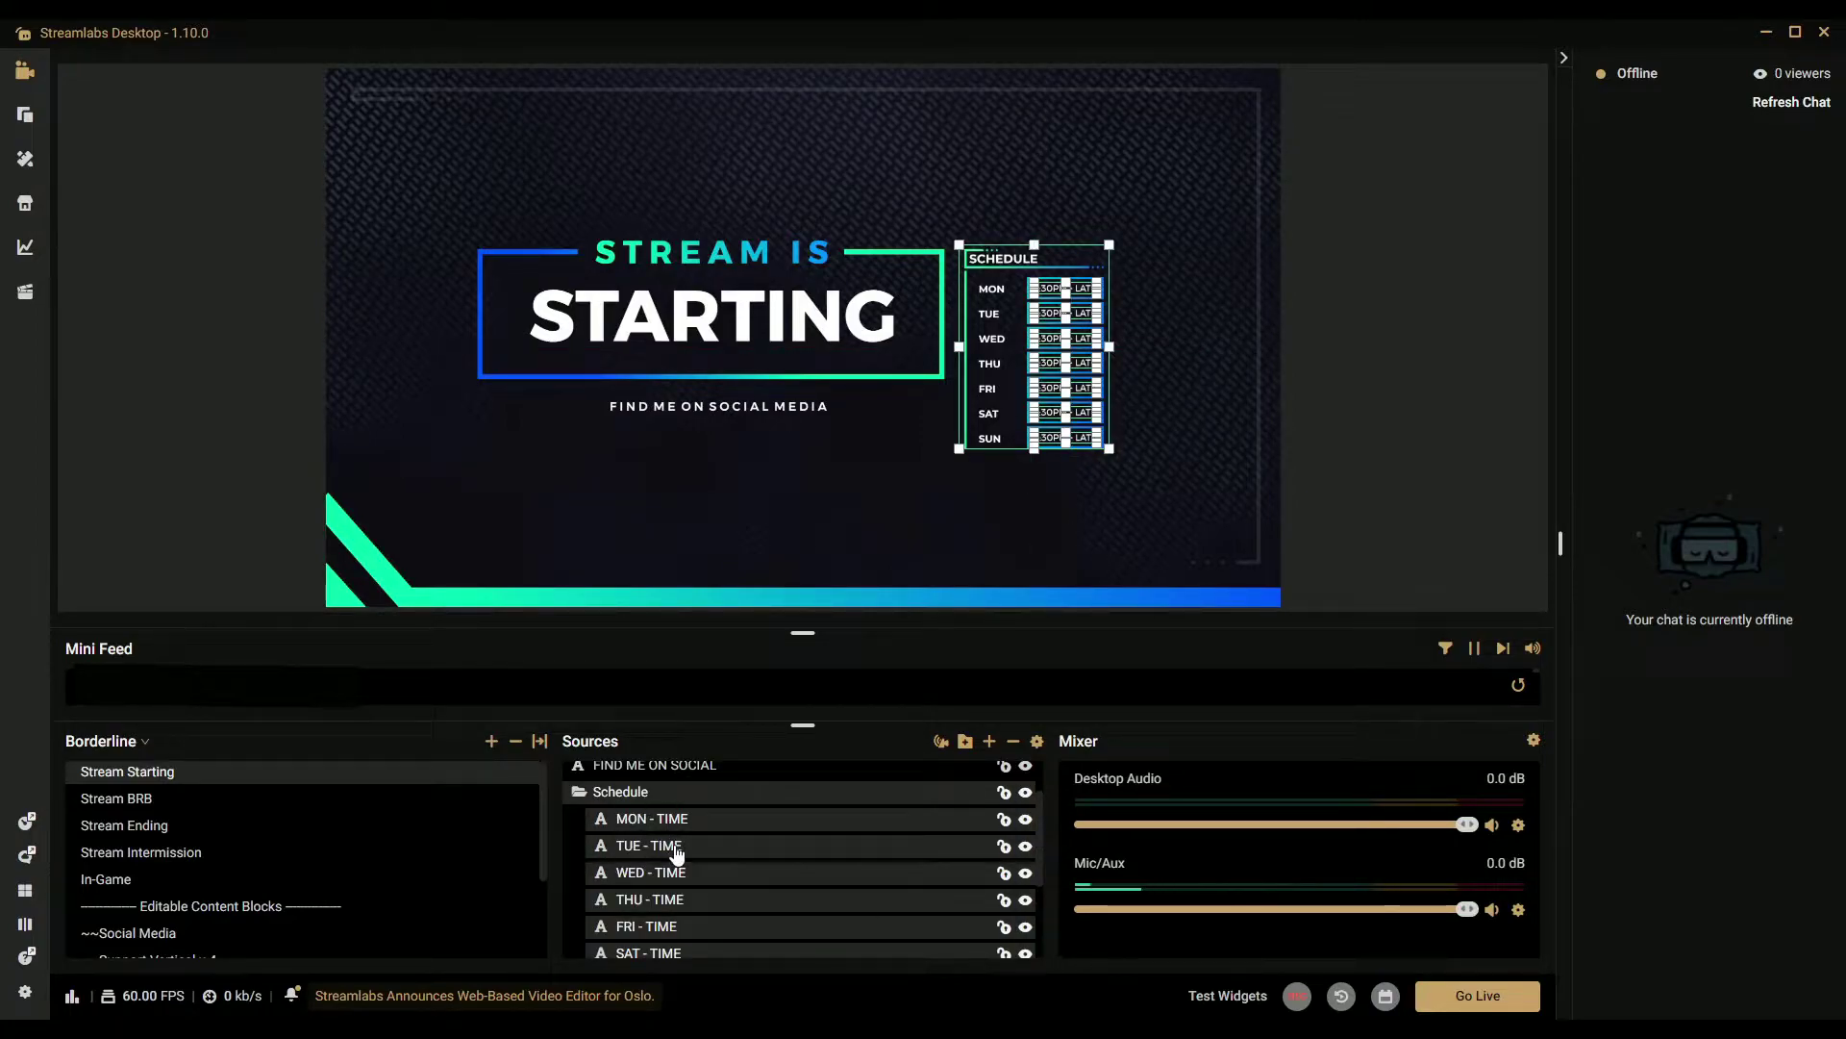
pyautogui.click(676, 852)
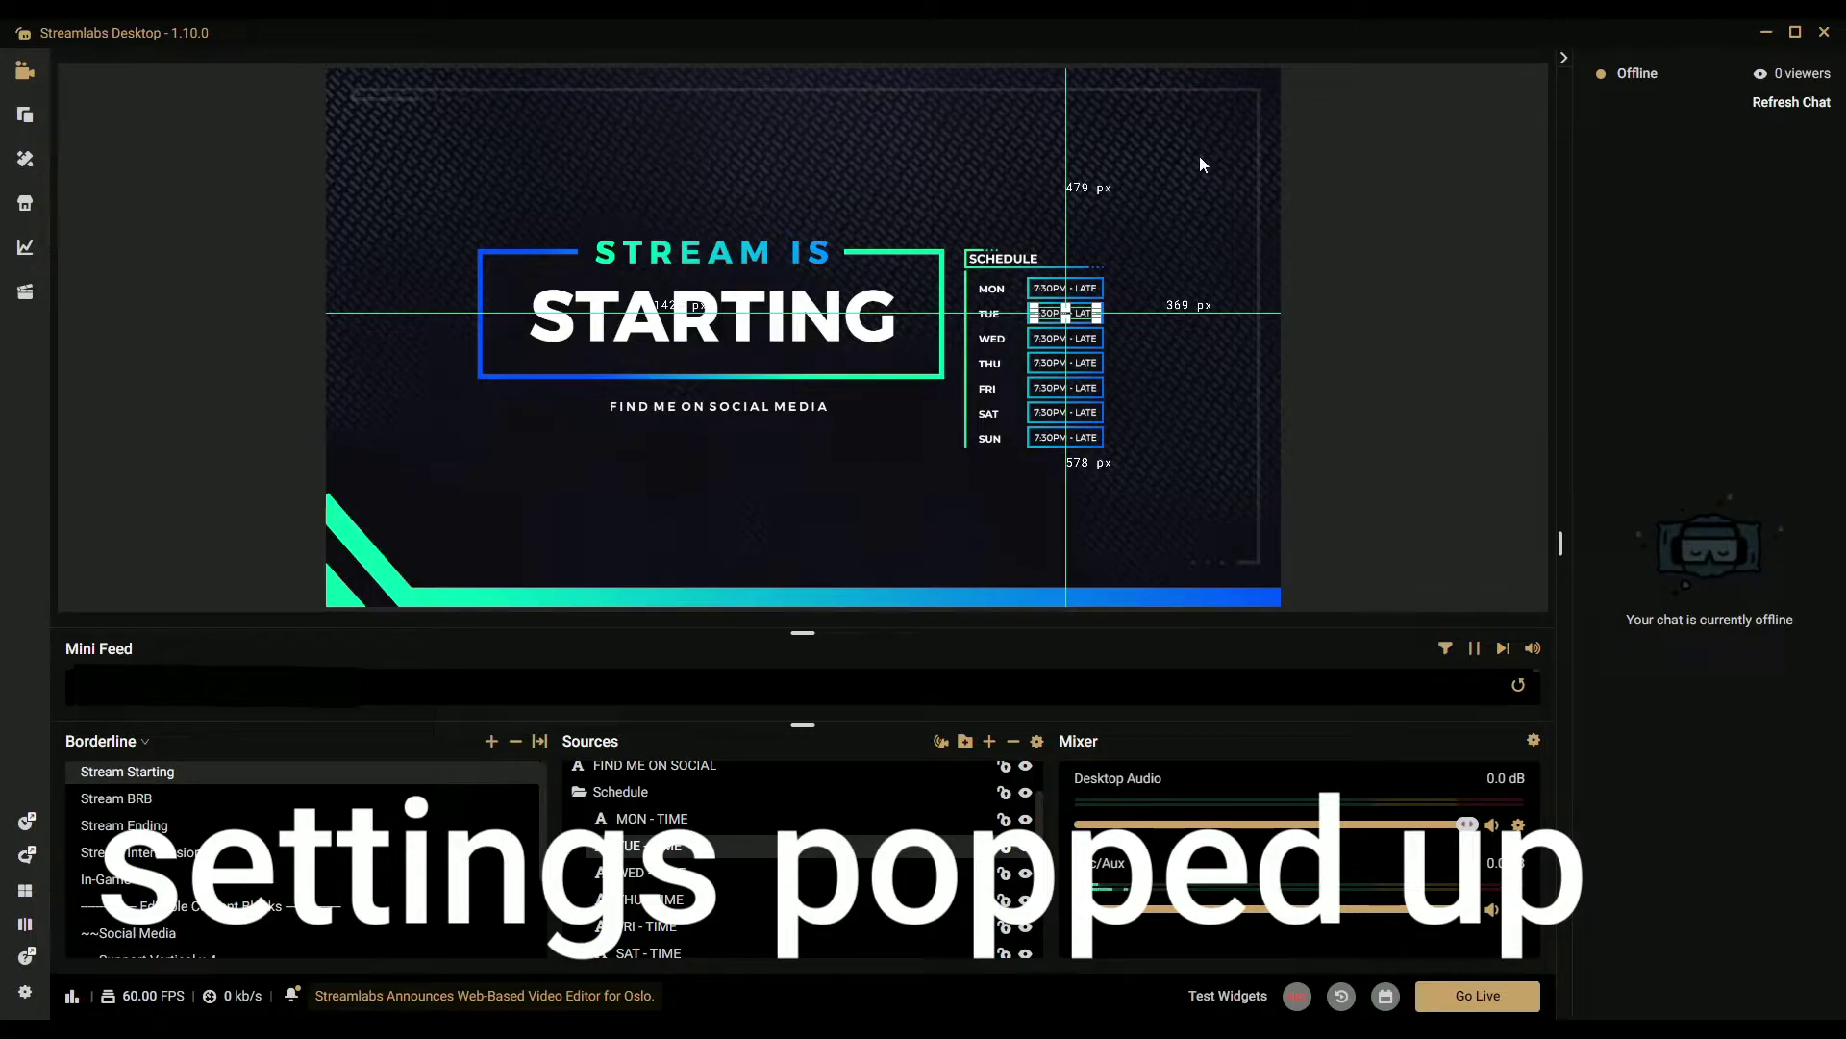
pyautogui.click(620, 791)
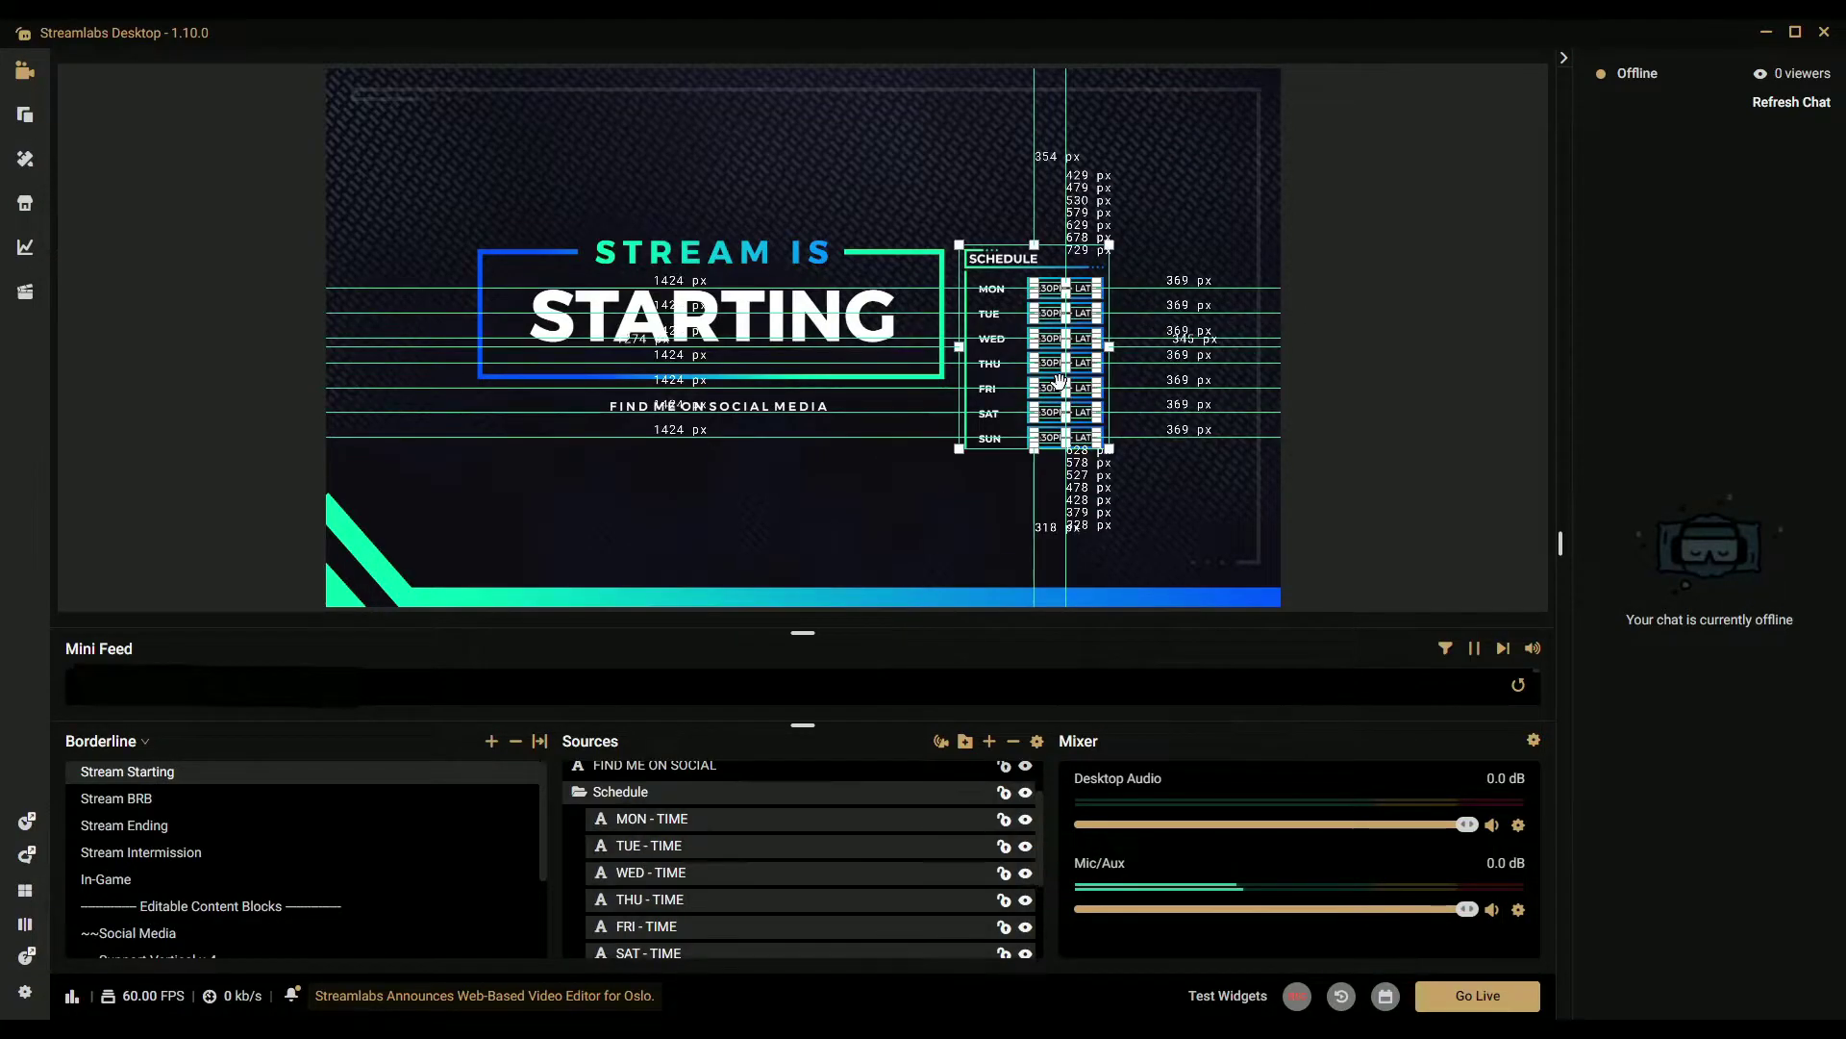
pyautogui.click(1025, 860)
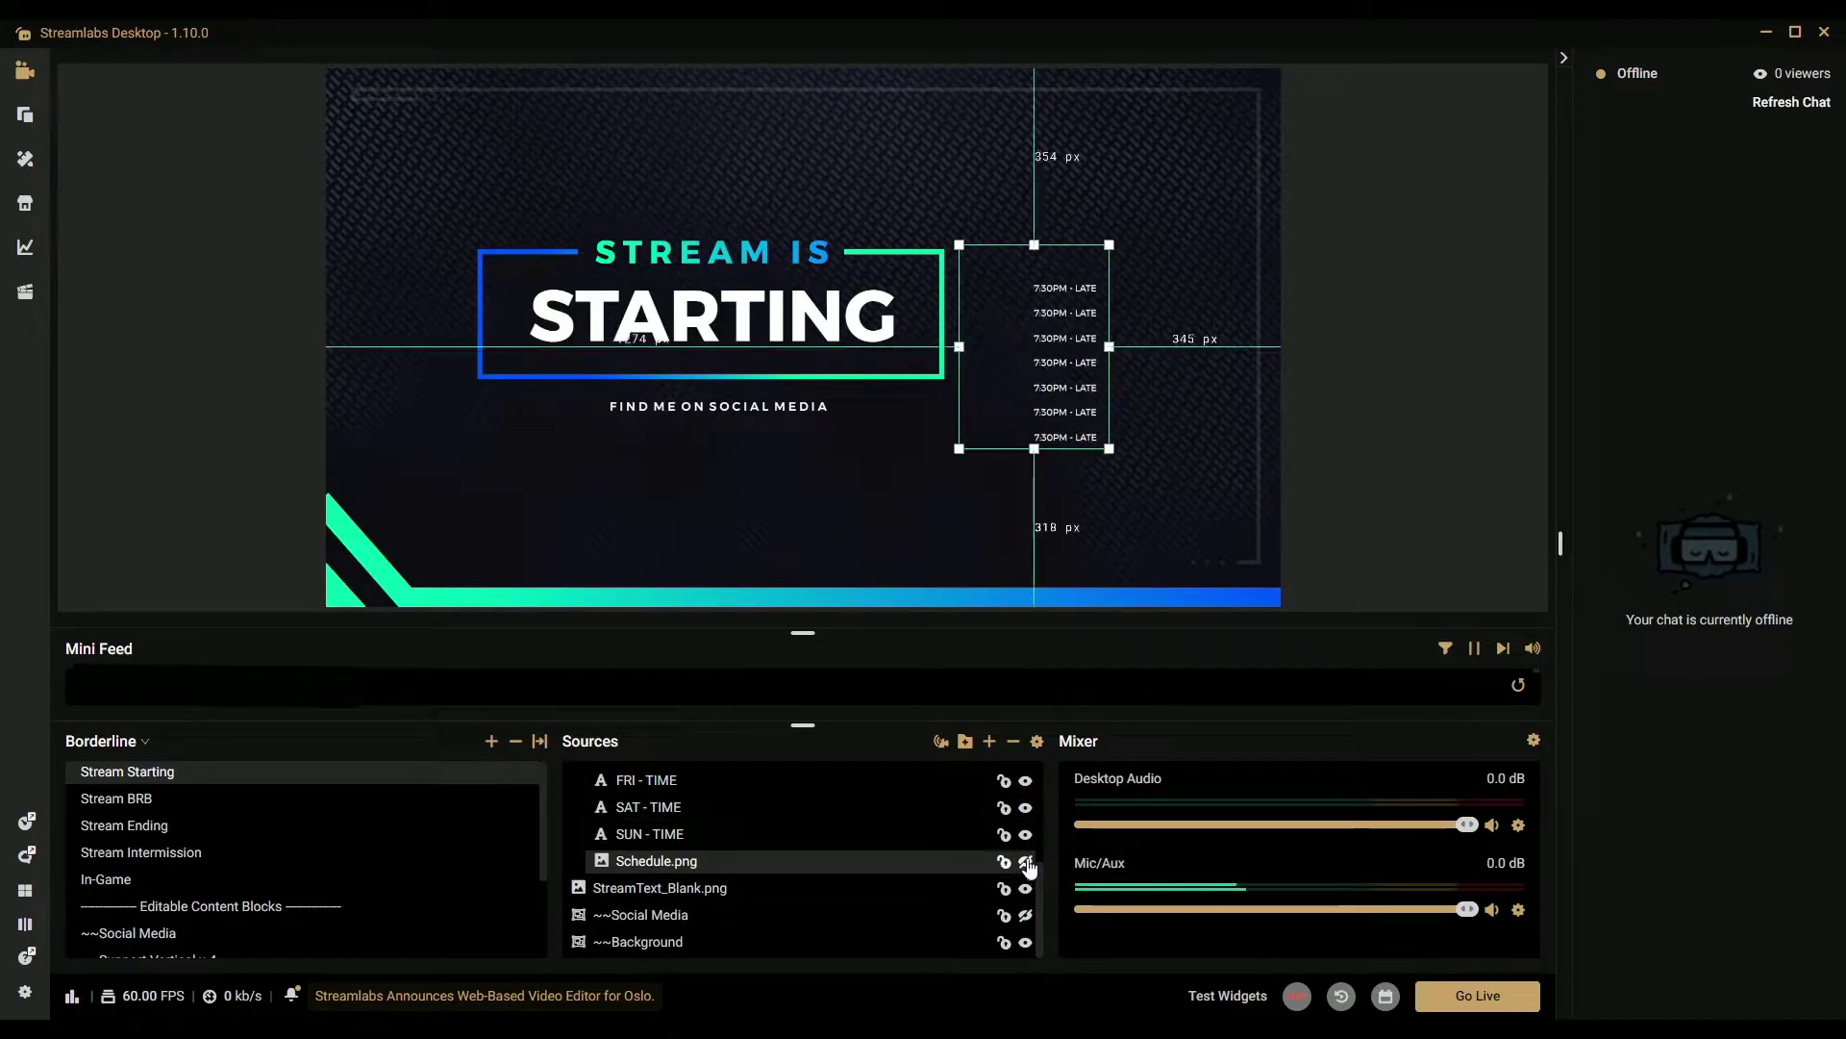
# - Hide the schedule's Monday through Sunday time texts
pyautogui.click(1229, 447)
pyautogui.click(1106, 418)
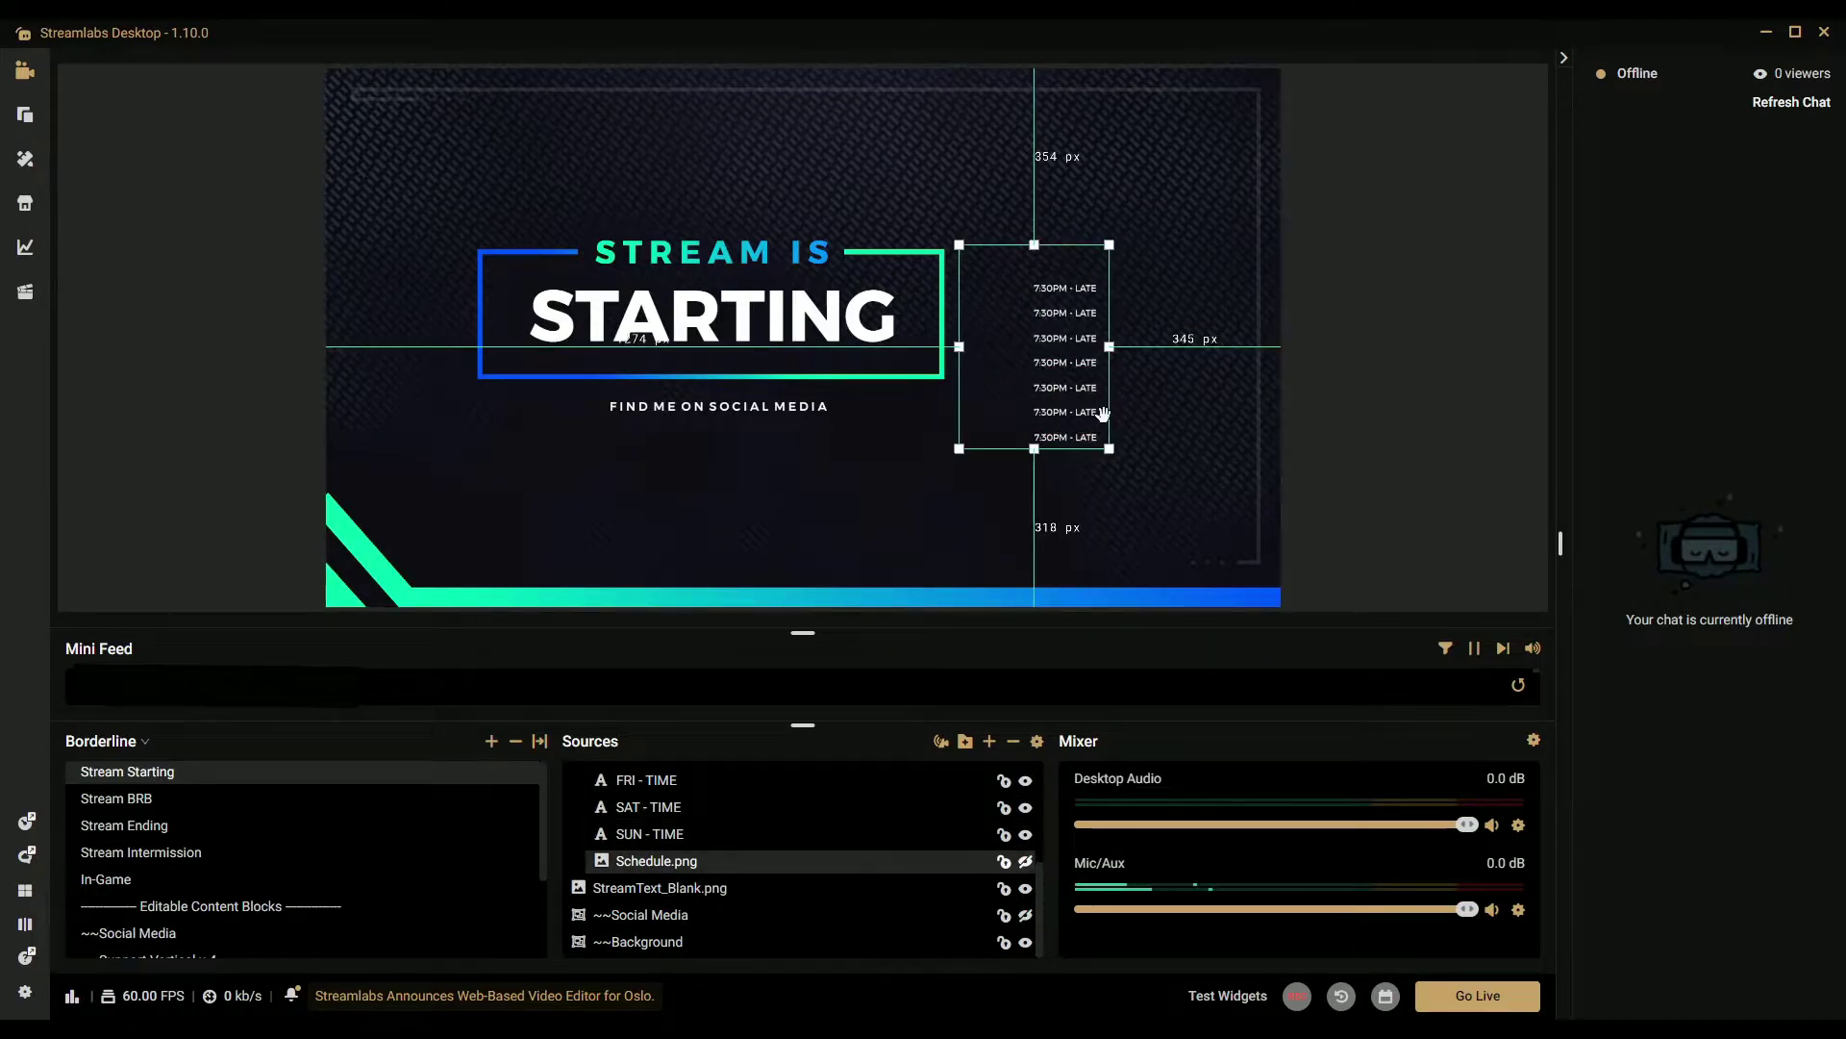
pyautogui.click(1025, 834)
pyautogui.click(1025, 807)
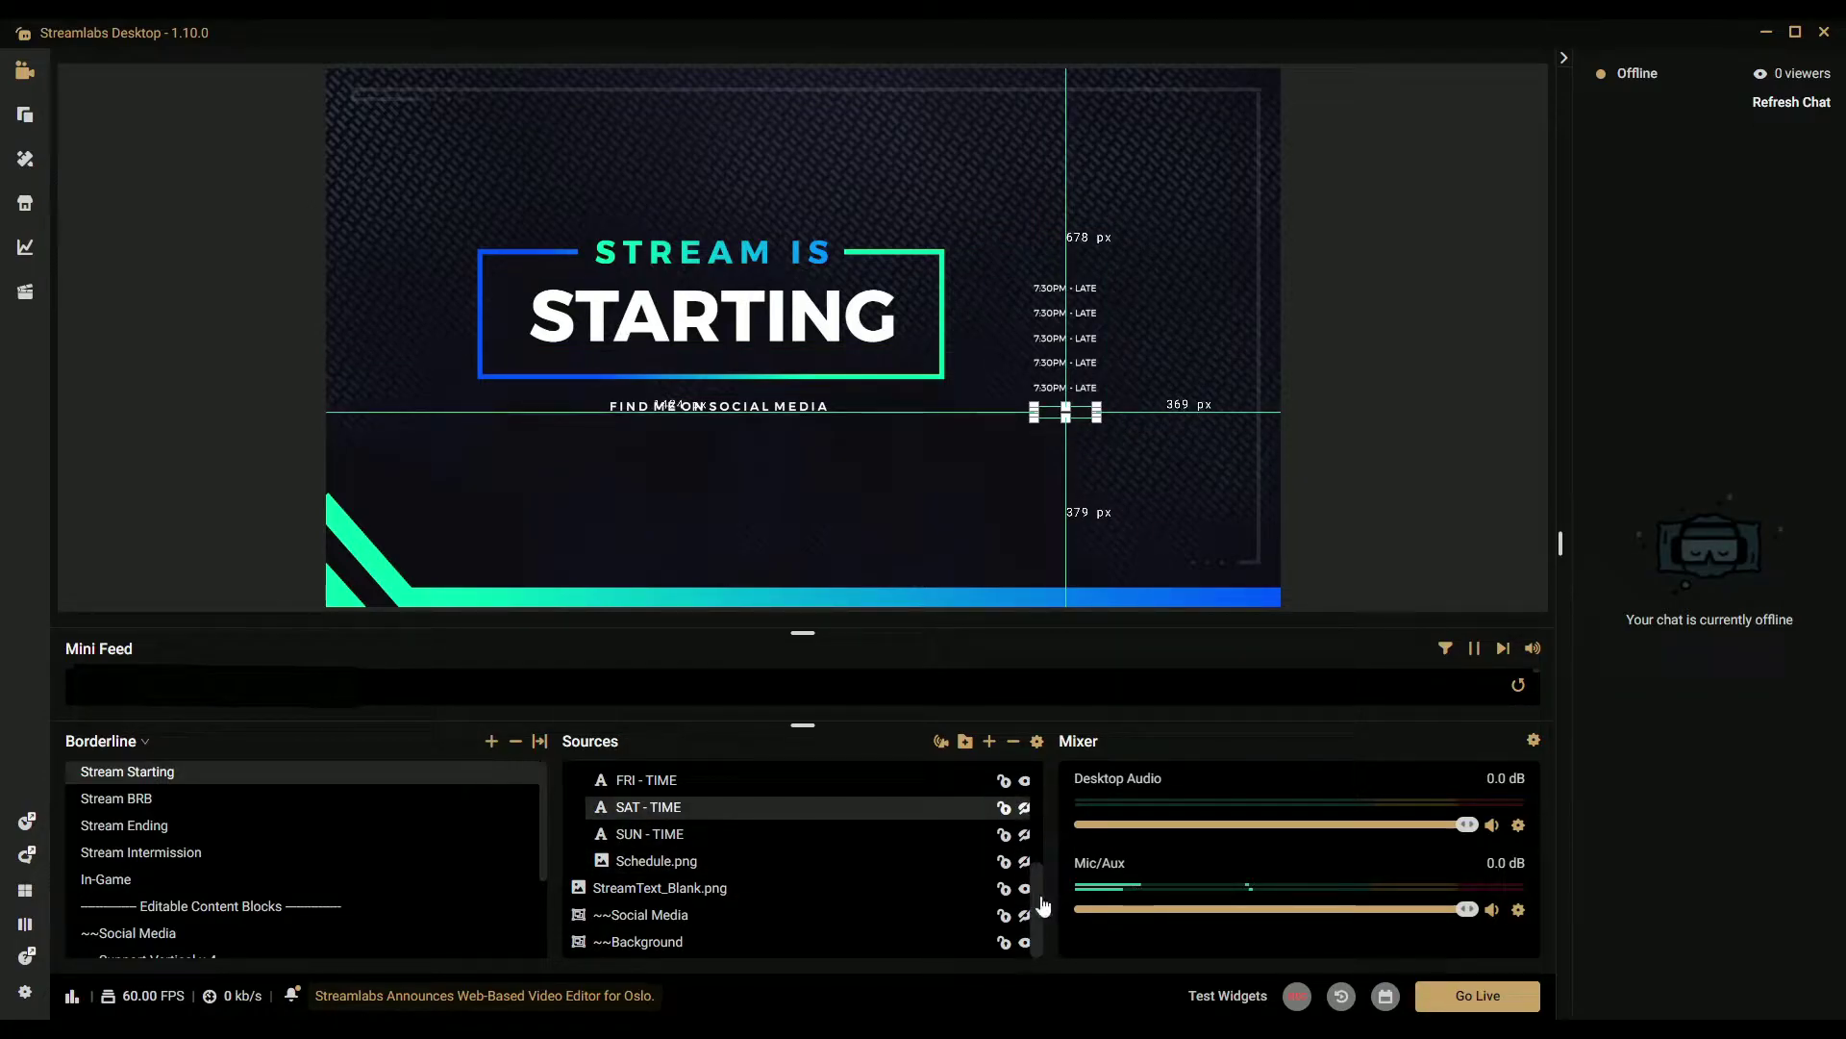
pyautogui.scroll(1, 1048, 854)
pyautogui.click(1025, 879)
pyautogui.click(1025, 852)
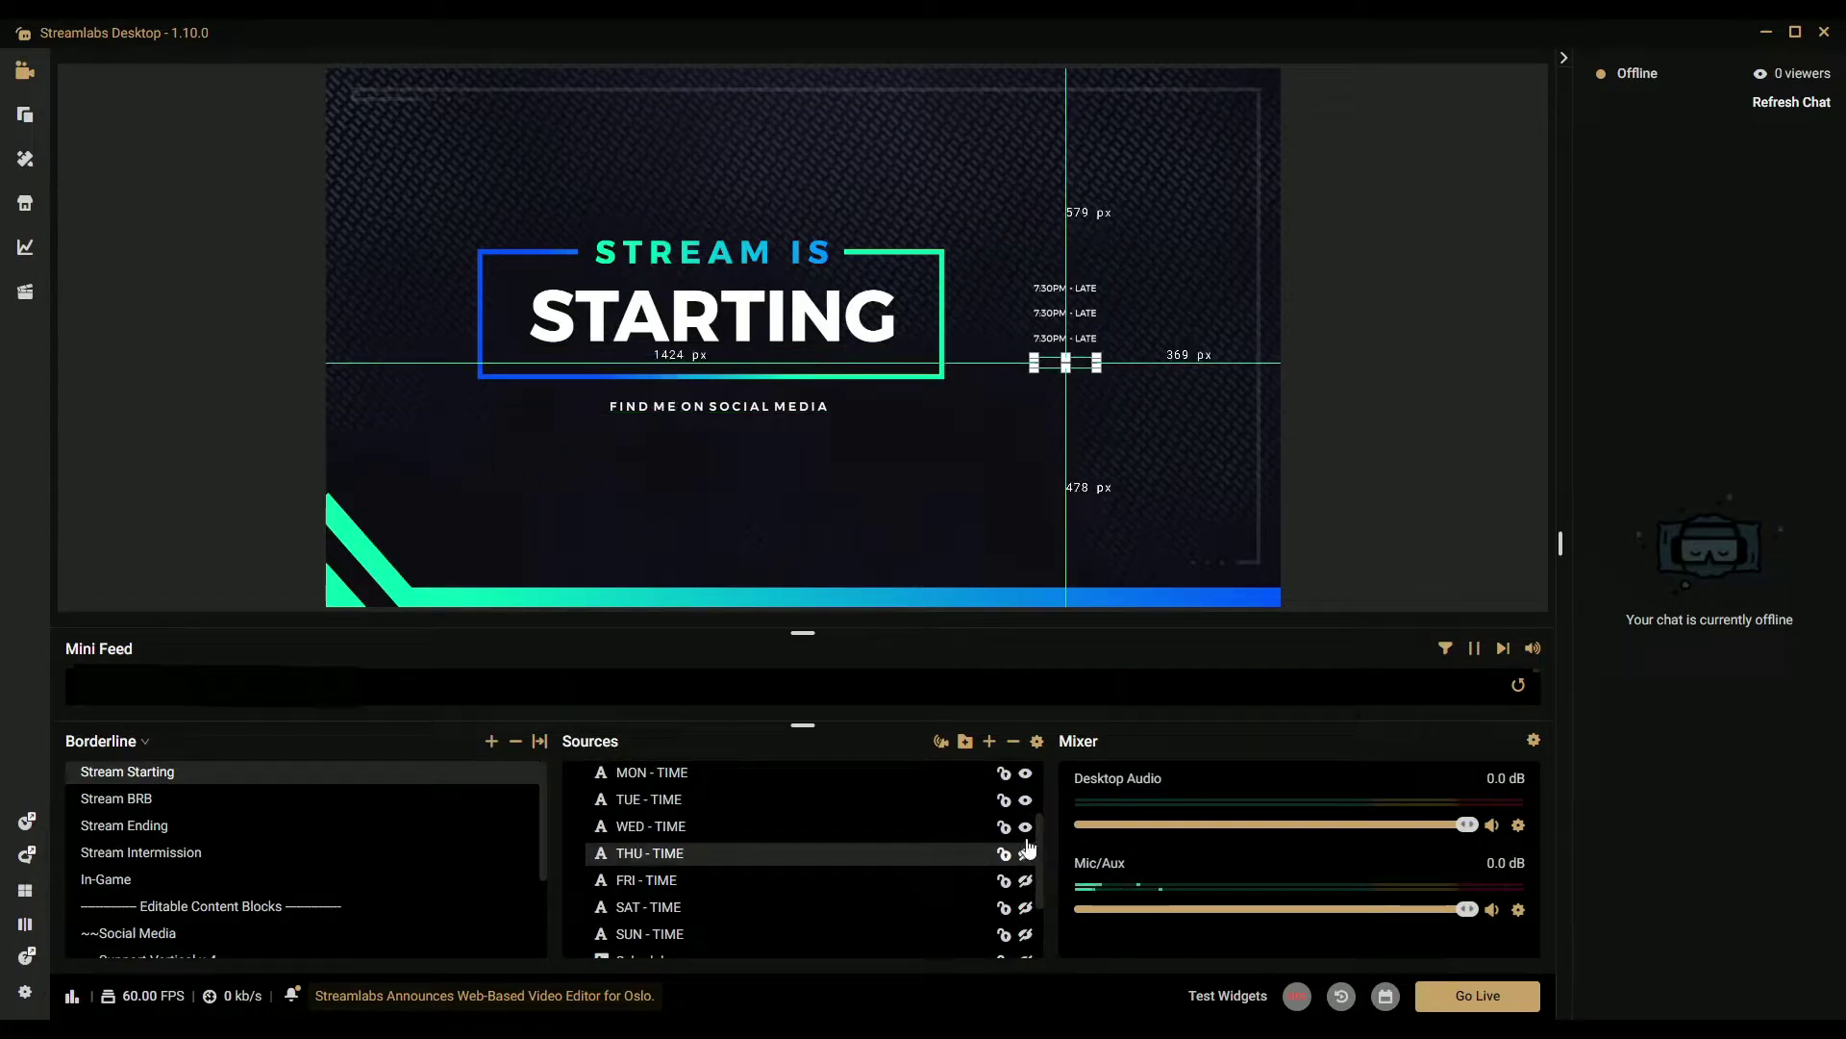
pyautogui.click(1025, 826)
pyautogui.click(1025, 799)
pyautogui.click(1025, 772)
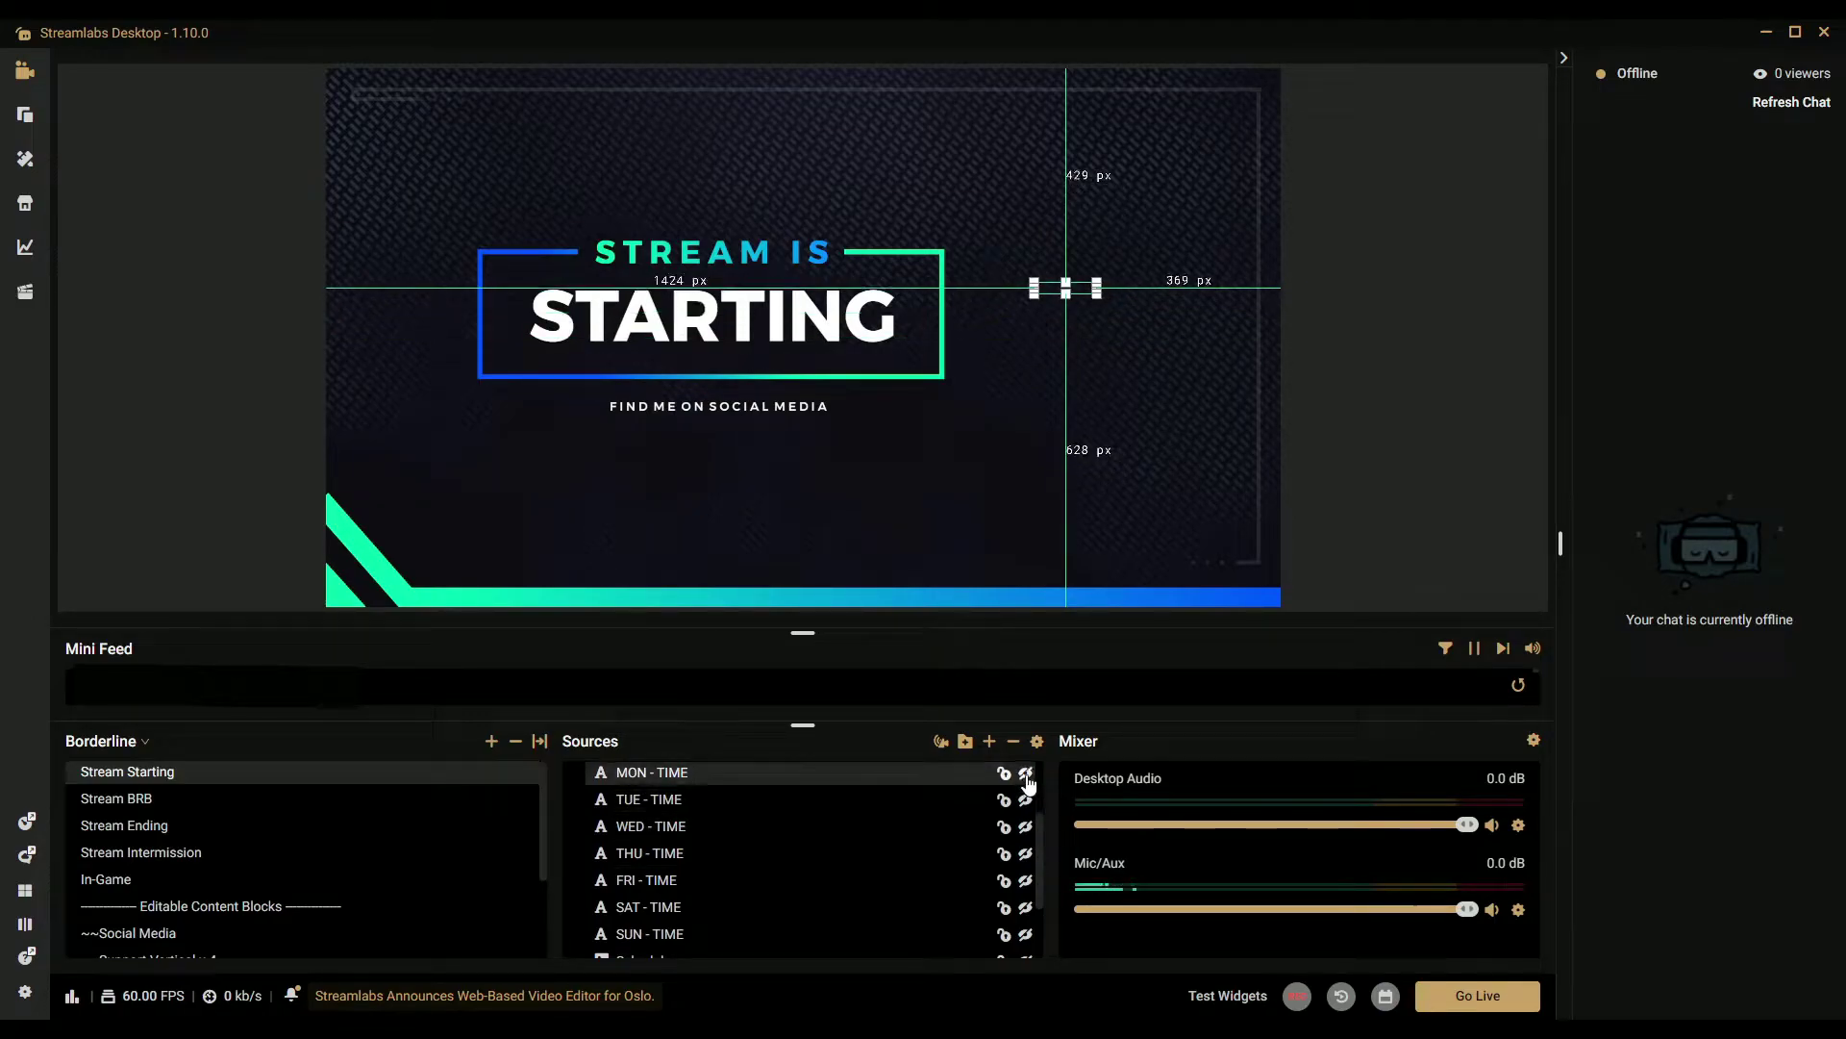
# - Hide the FIND ME ON SOCIAL text
pyautogui.click(831, 419)
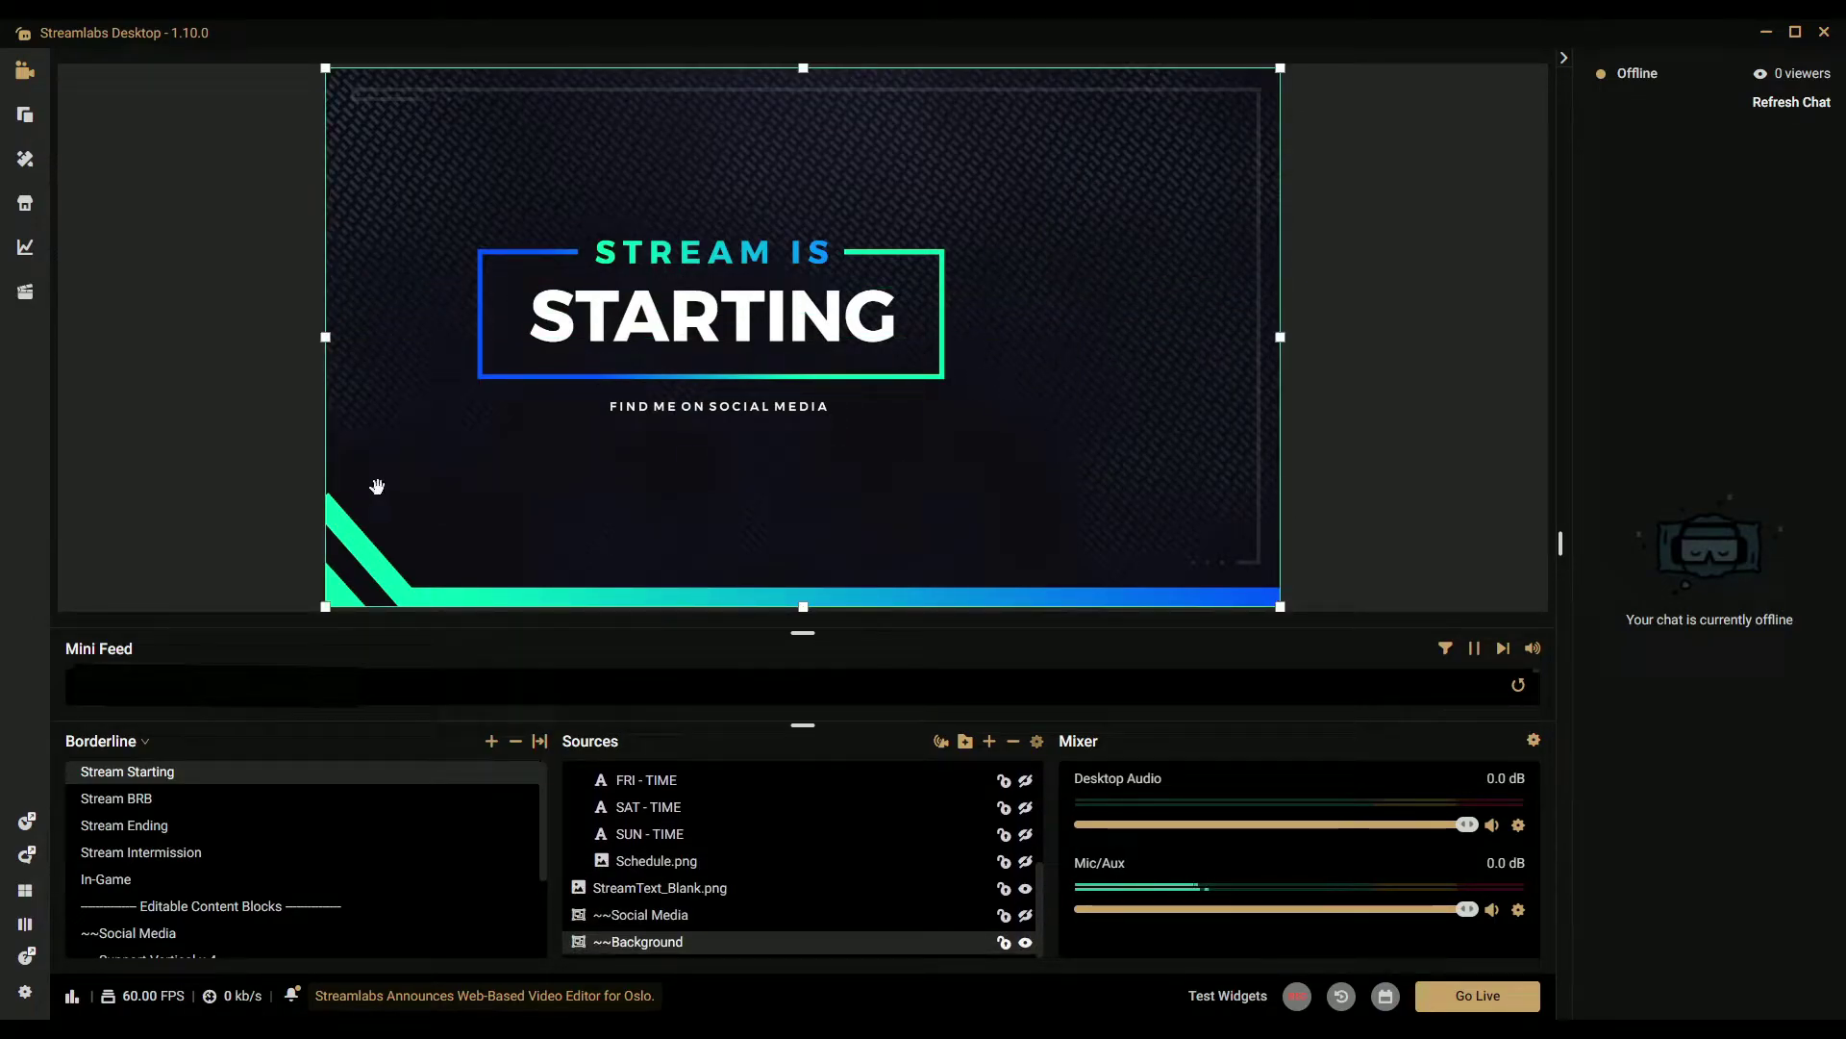
pyautogui.click(752, 408)
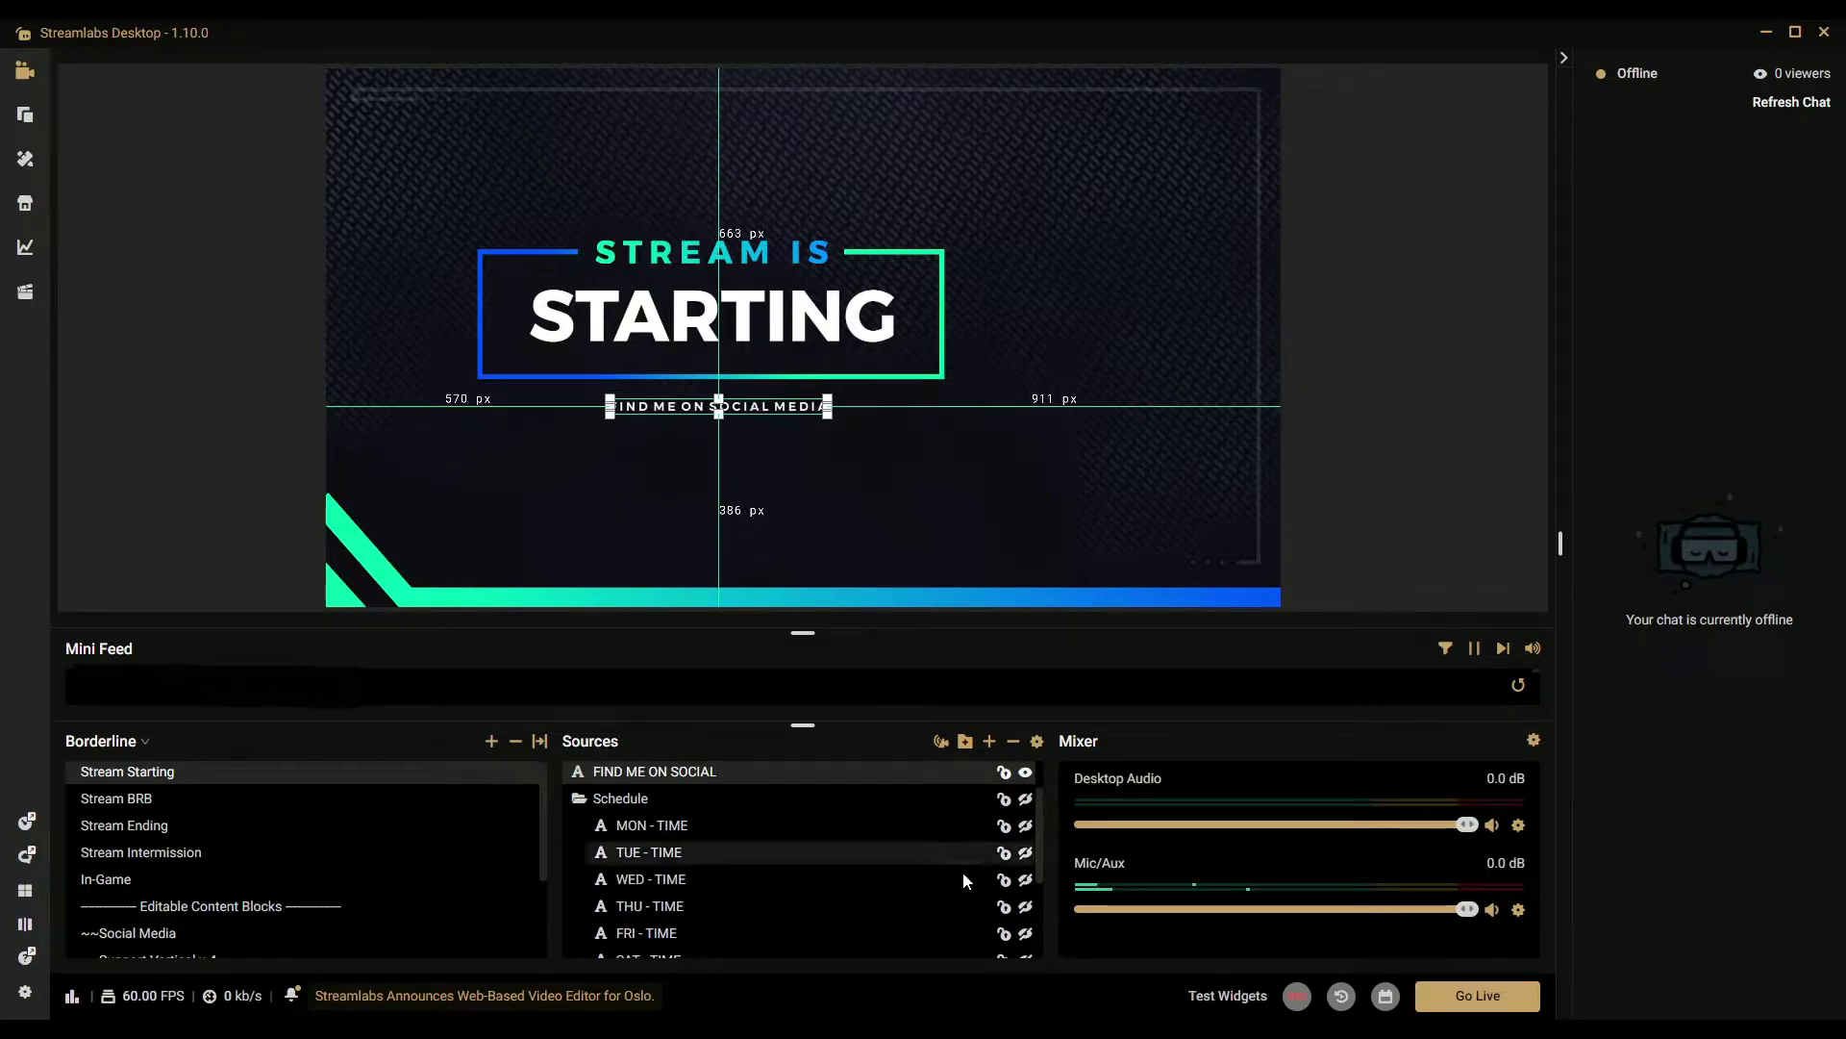
pyautogui.click(1025, 772)
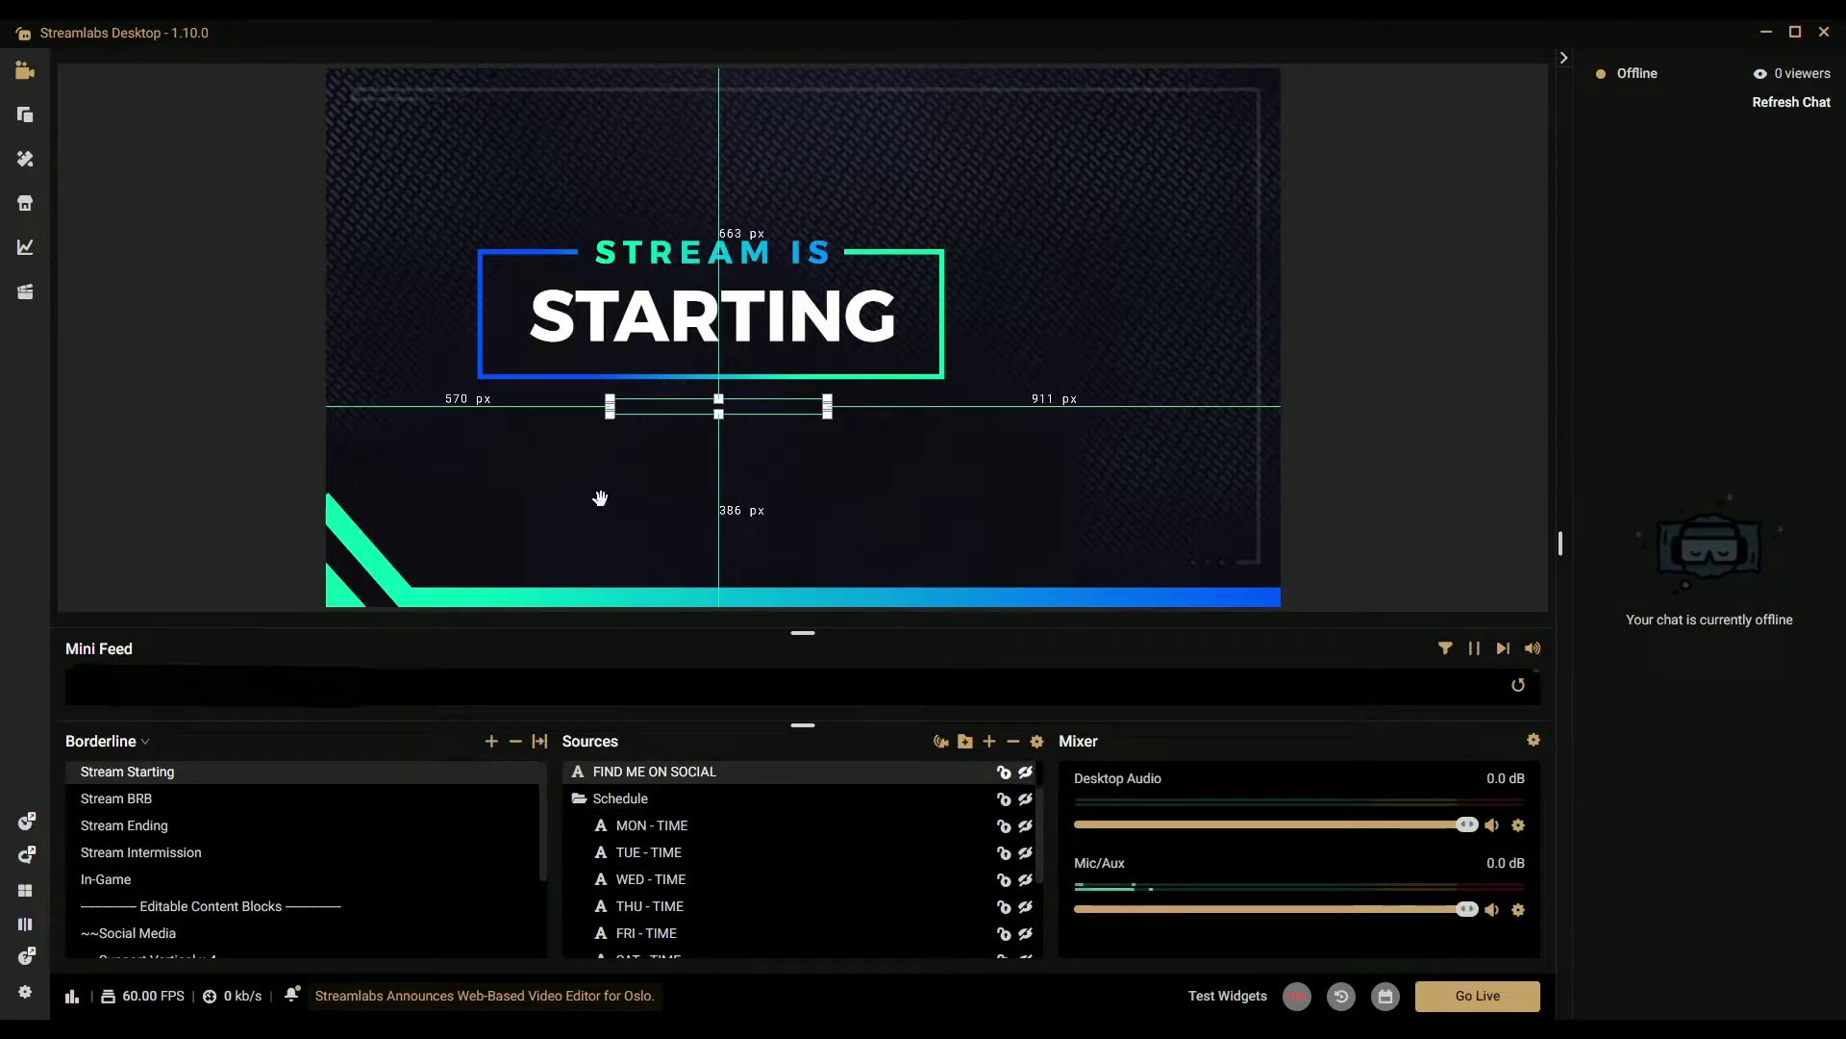
pyautogui.click(570, 504)
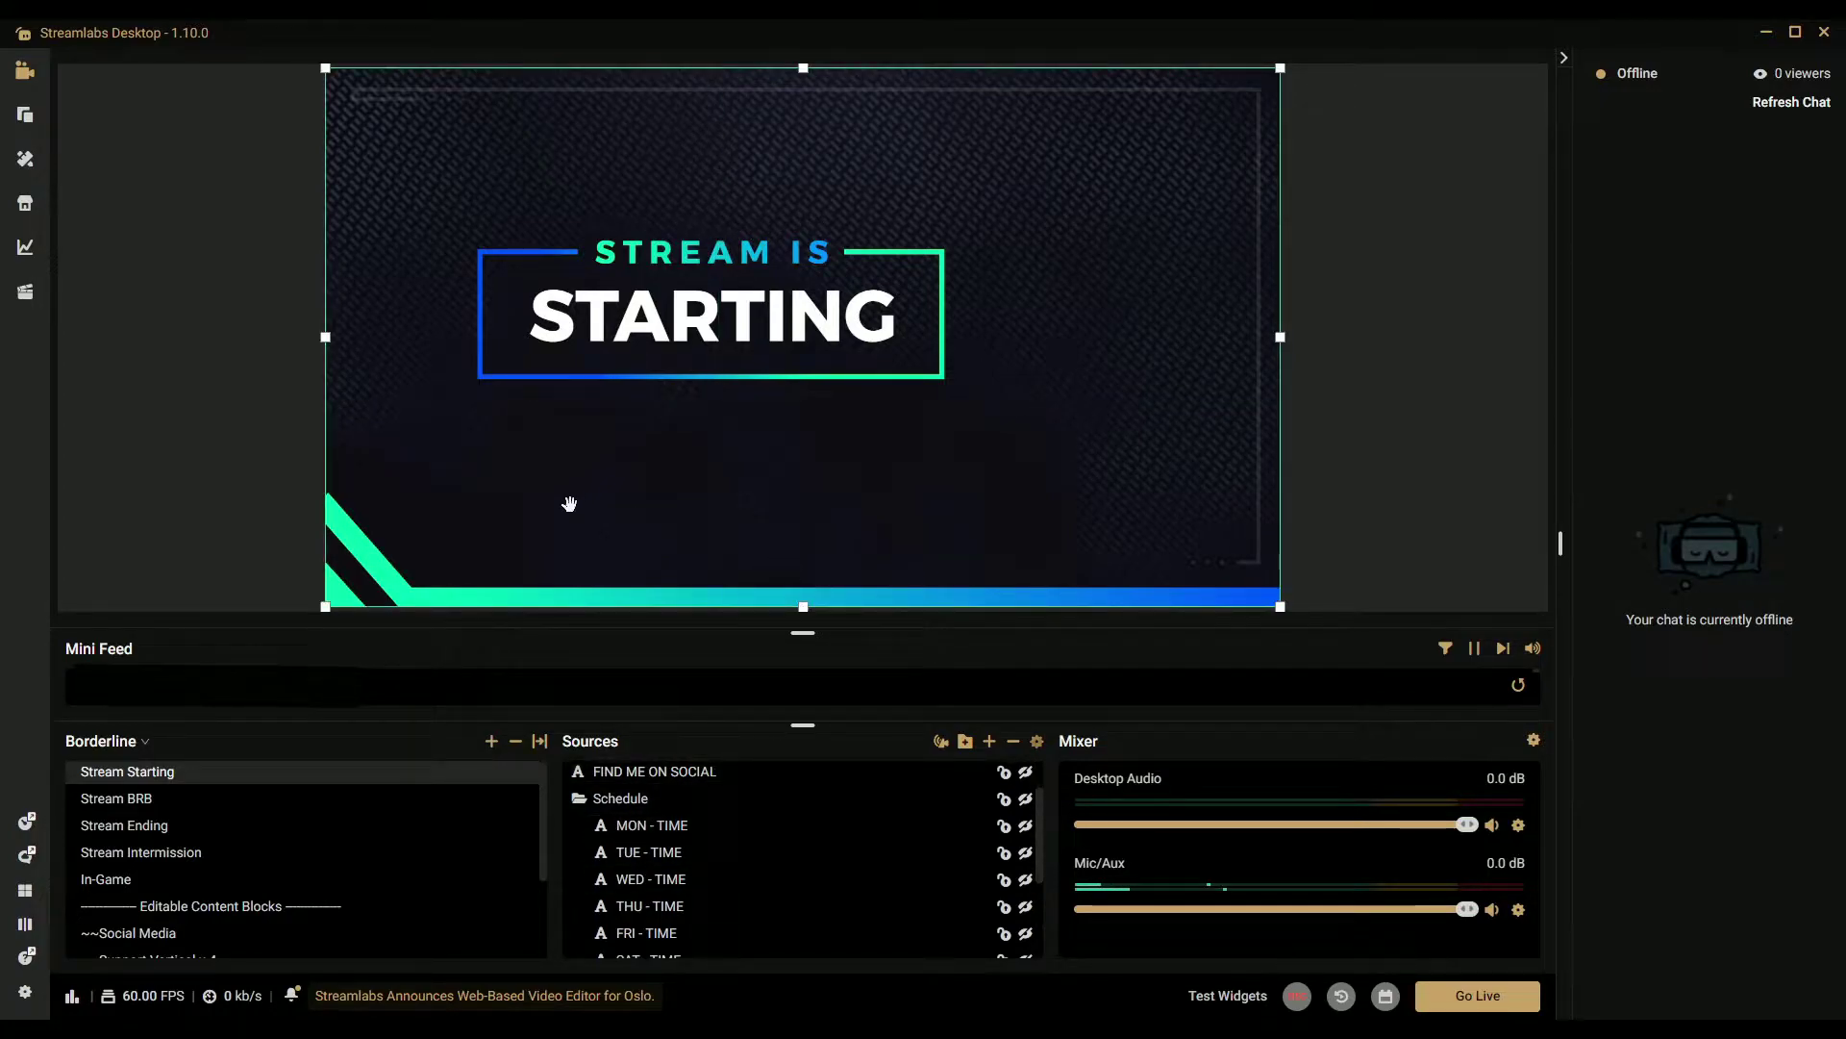
# - On the Stream BRB scene, toggle the social links off and back on
pyautogui.click(157, 806)
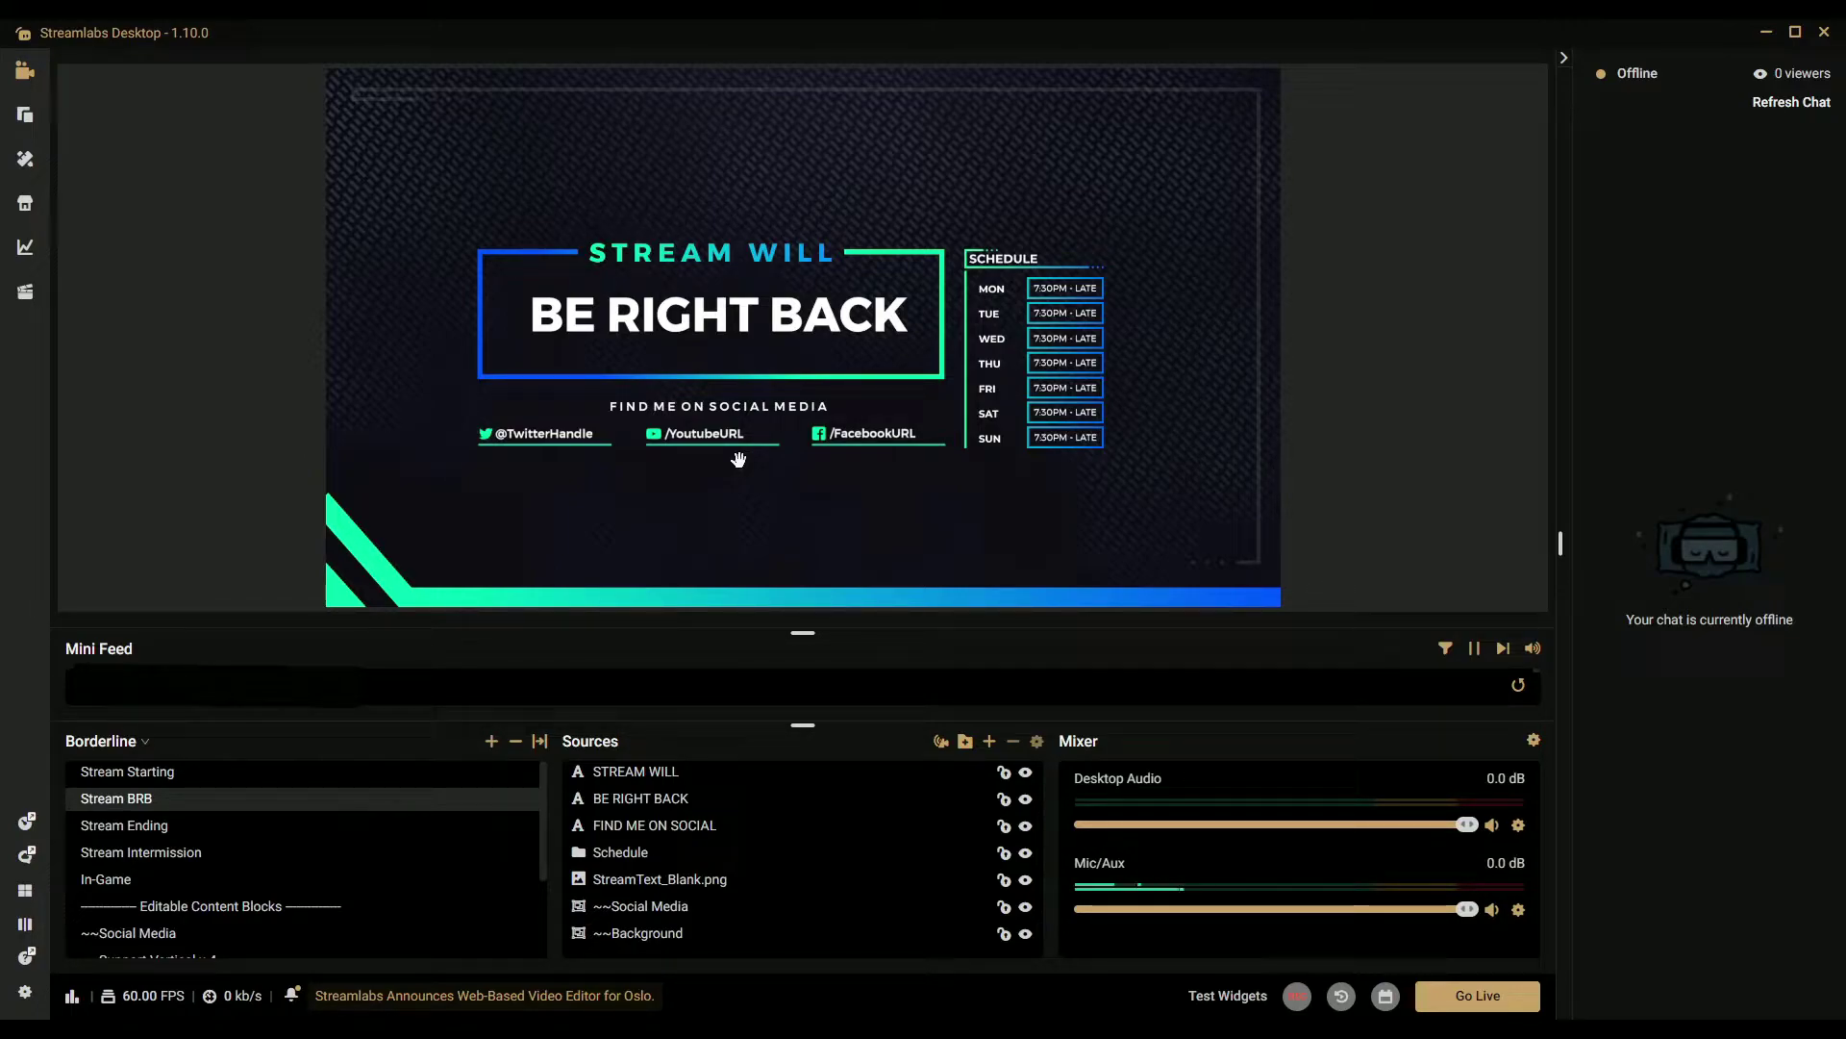
pyautogui.click(783, 445)
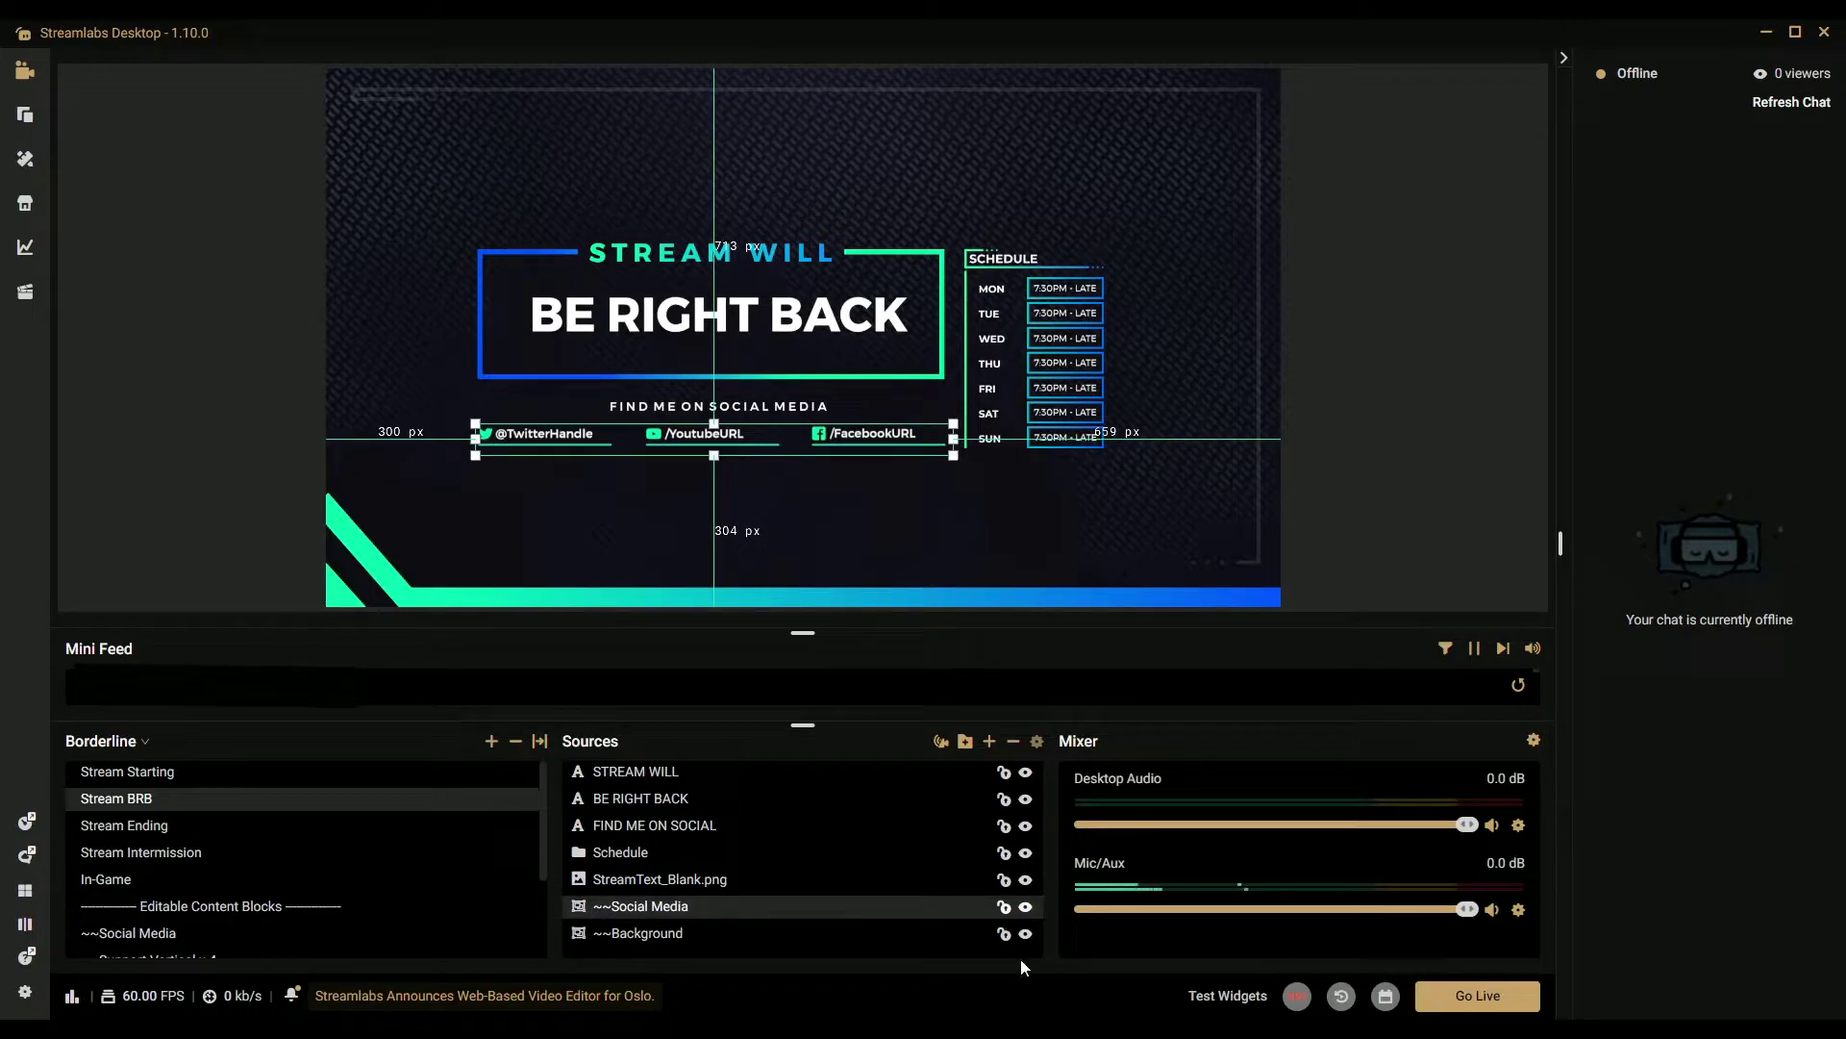
pyautogui.click(1026, 908)
pyautogui.click(1026, 907)
pyautogui.click(128, 933)
pyautogui.click(120, 799)
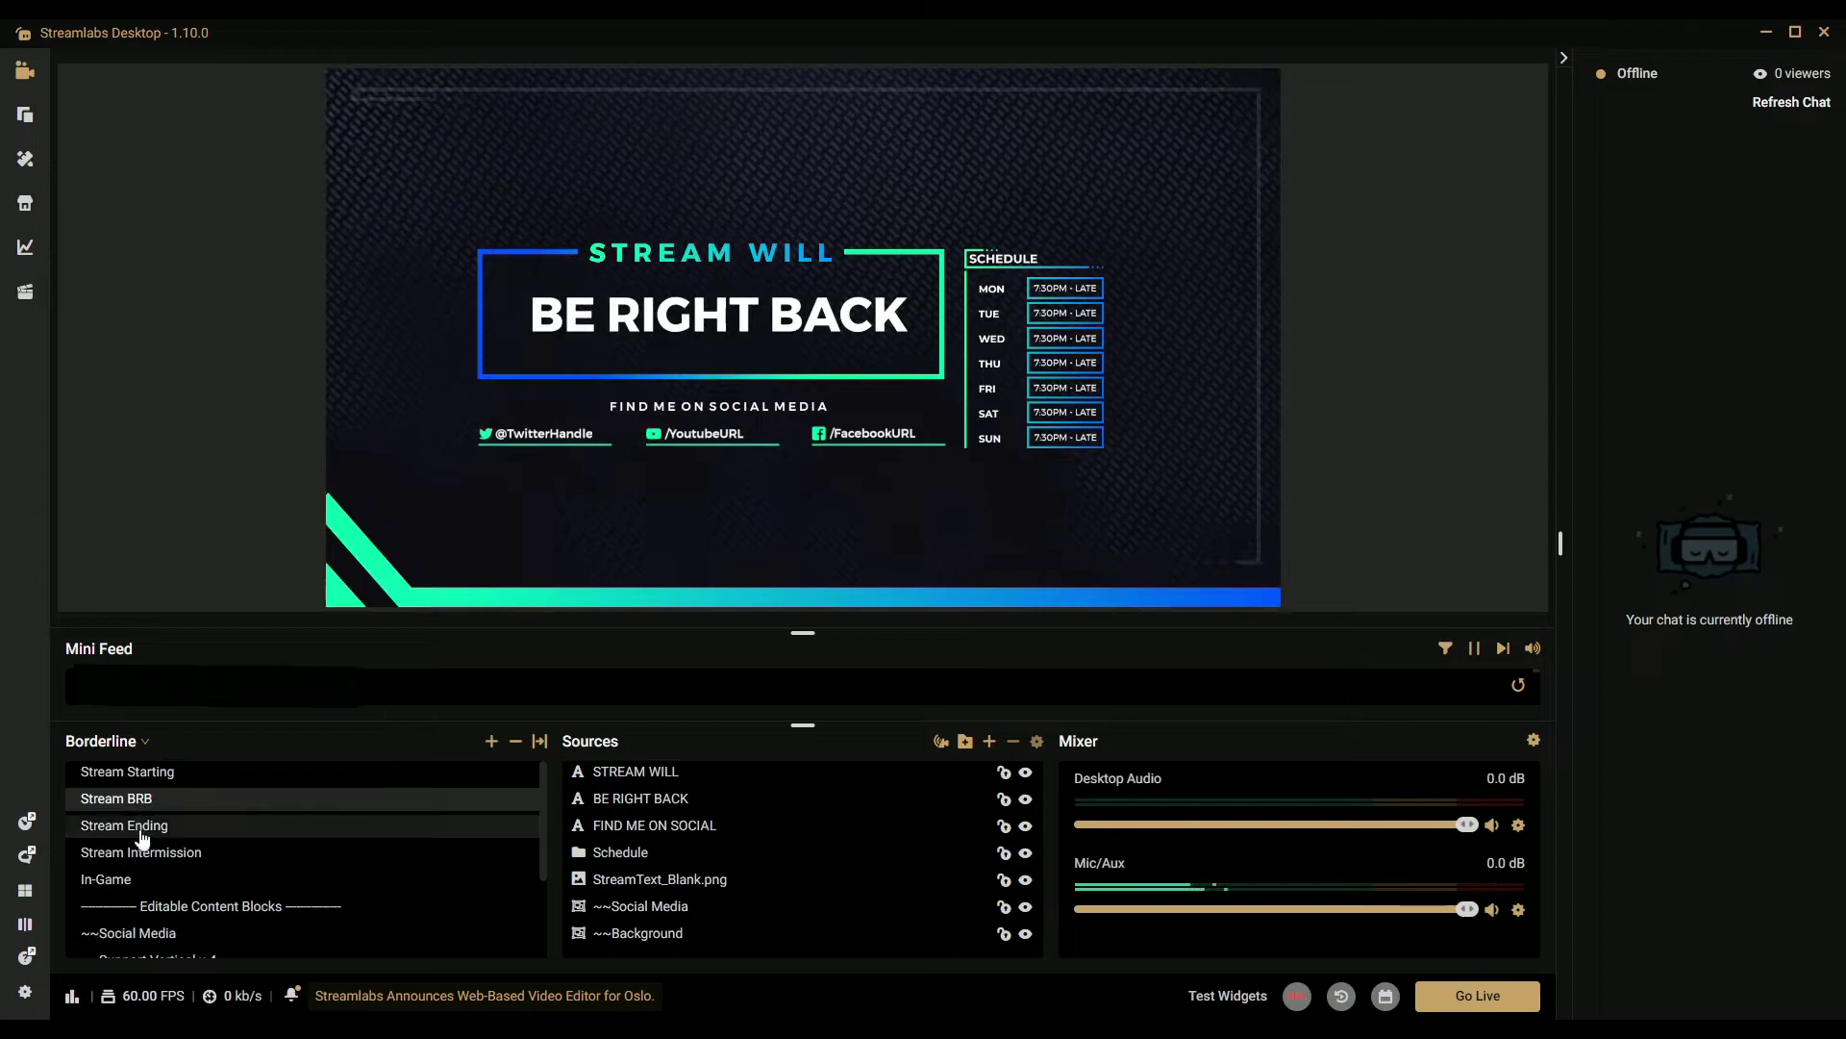
# - View the Stream Ending, Stream Intermission and In-Game scenes
pyautogui.click(143, 834)
pyautogui.click(107, 859)
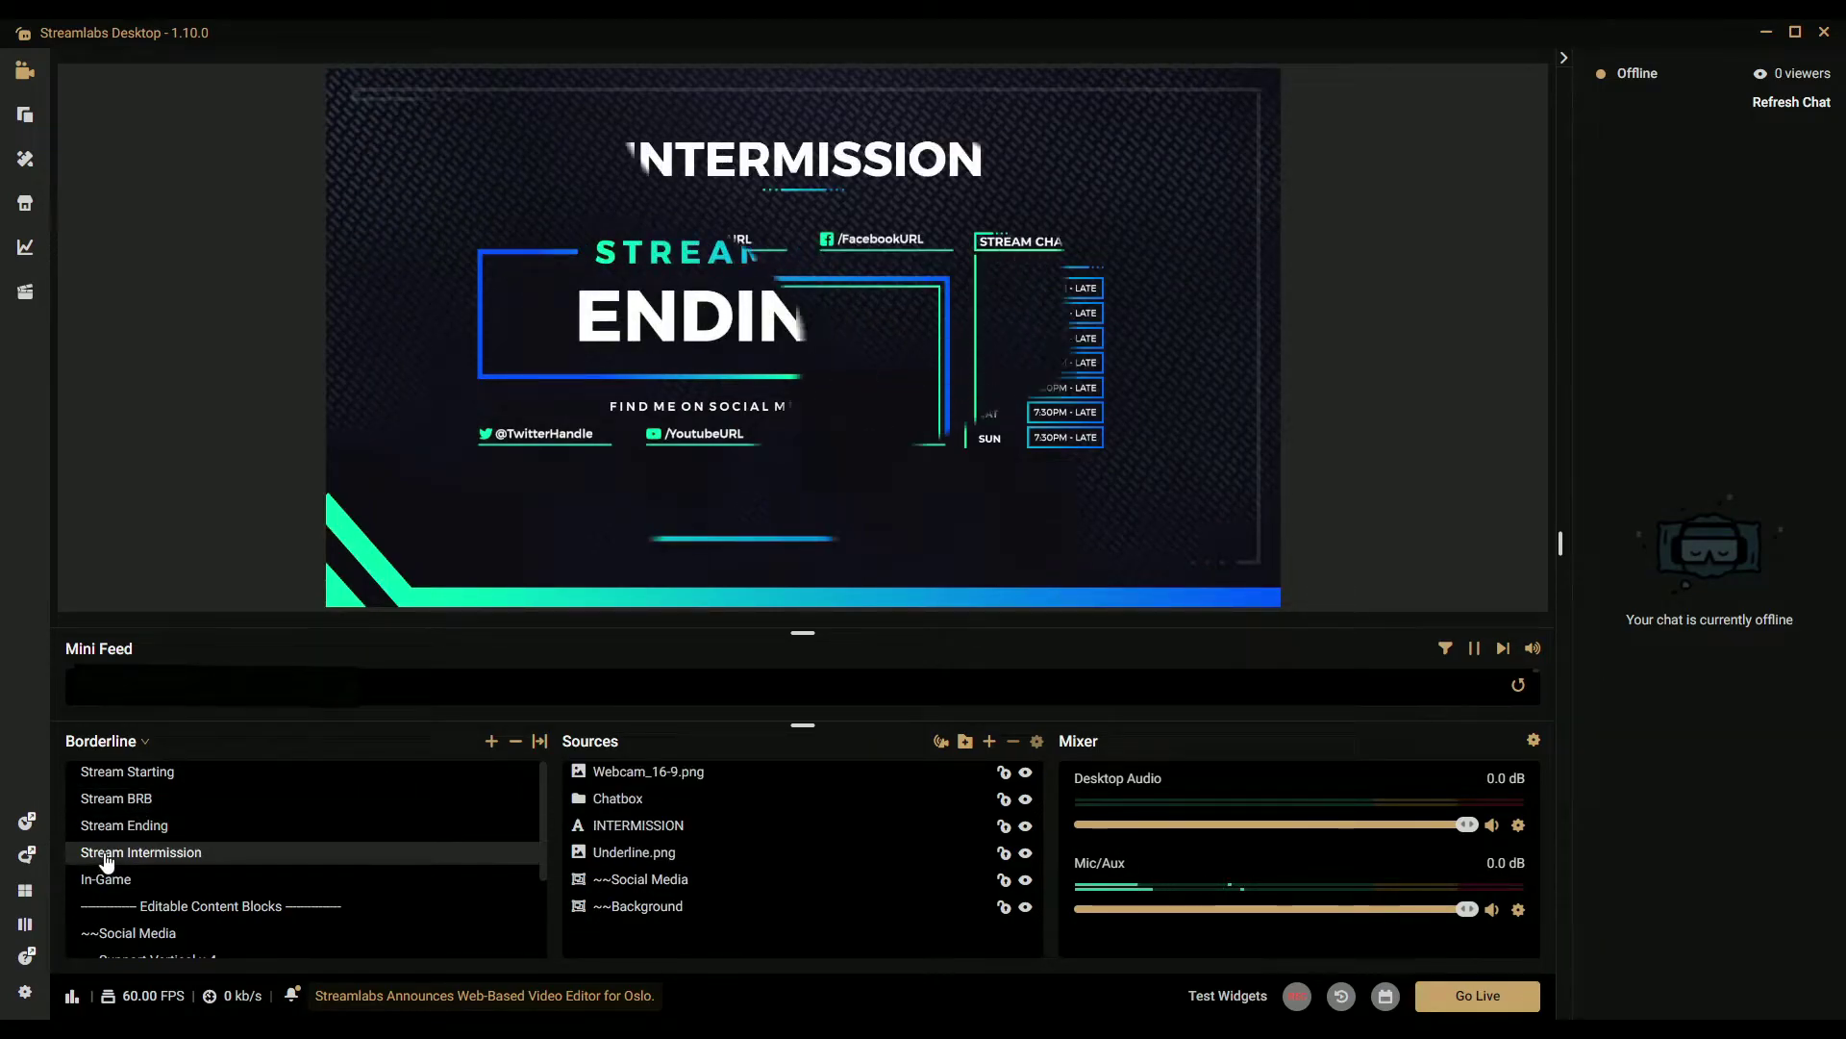
pyautogui.click(321, 875)
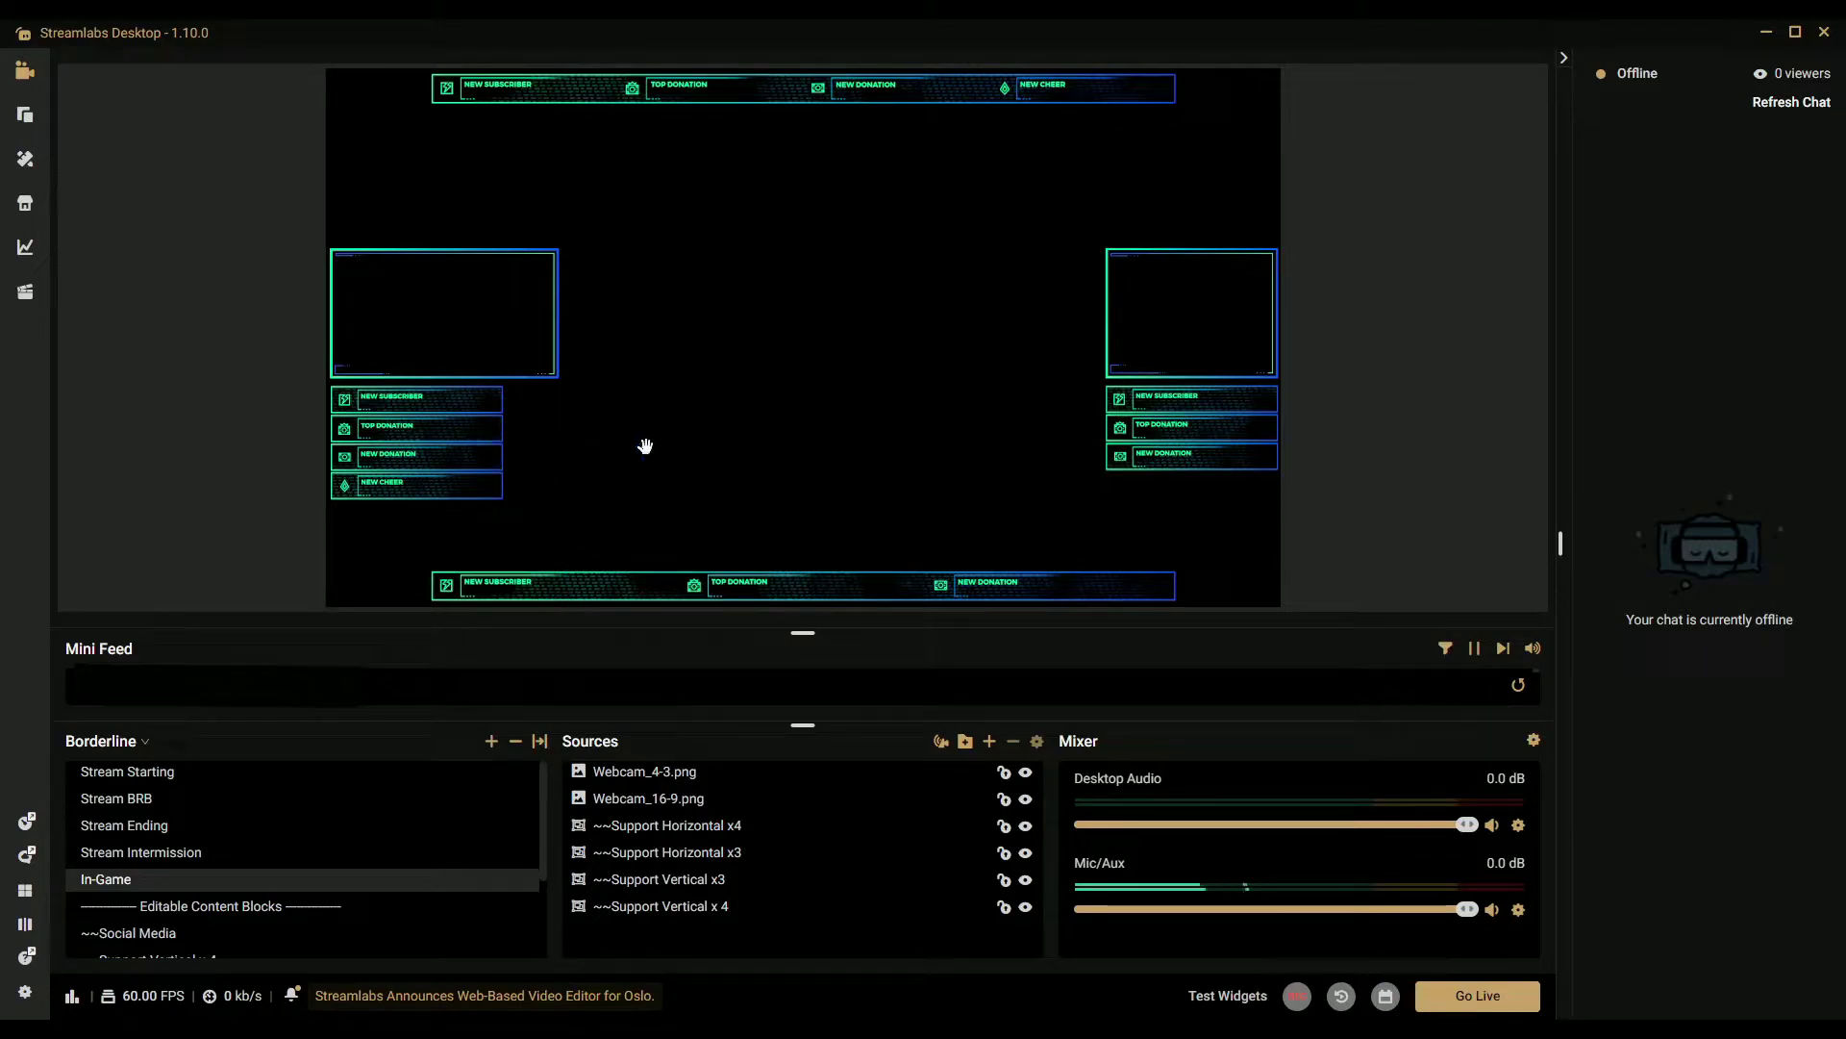
# - Hide the Support Vertical x3 stack, the 4:3 webcam frame and the four left alert boxes
pyautogui.click(1225, 332)
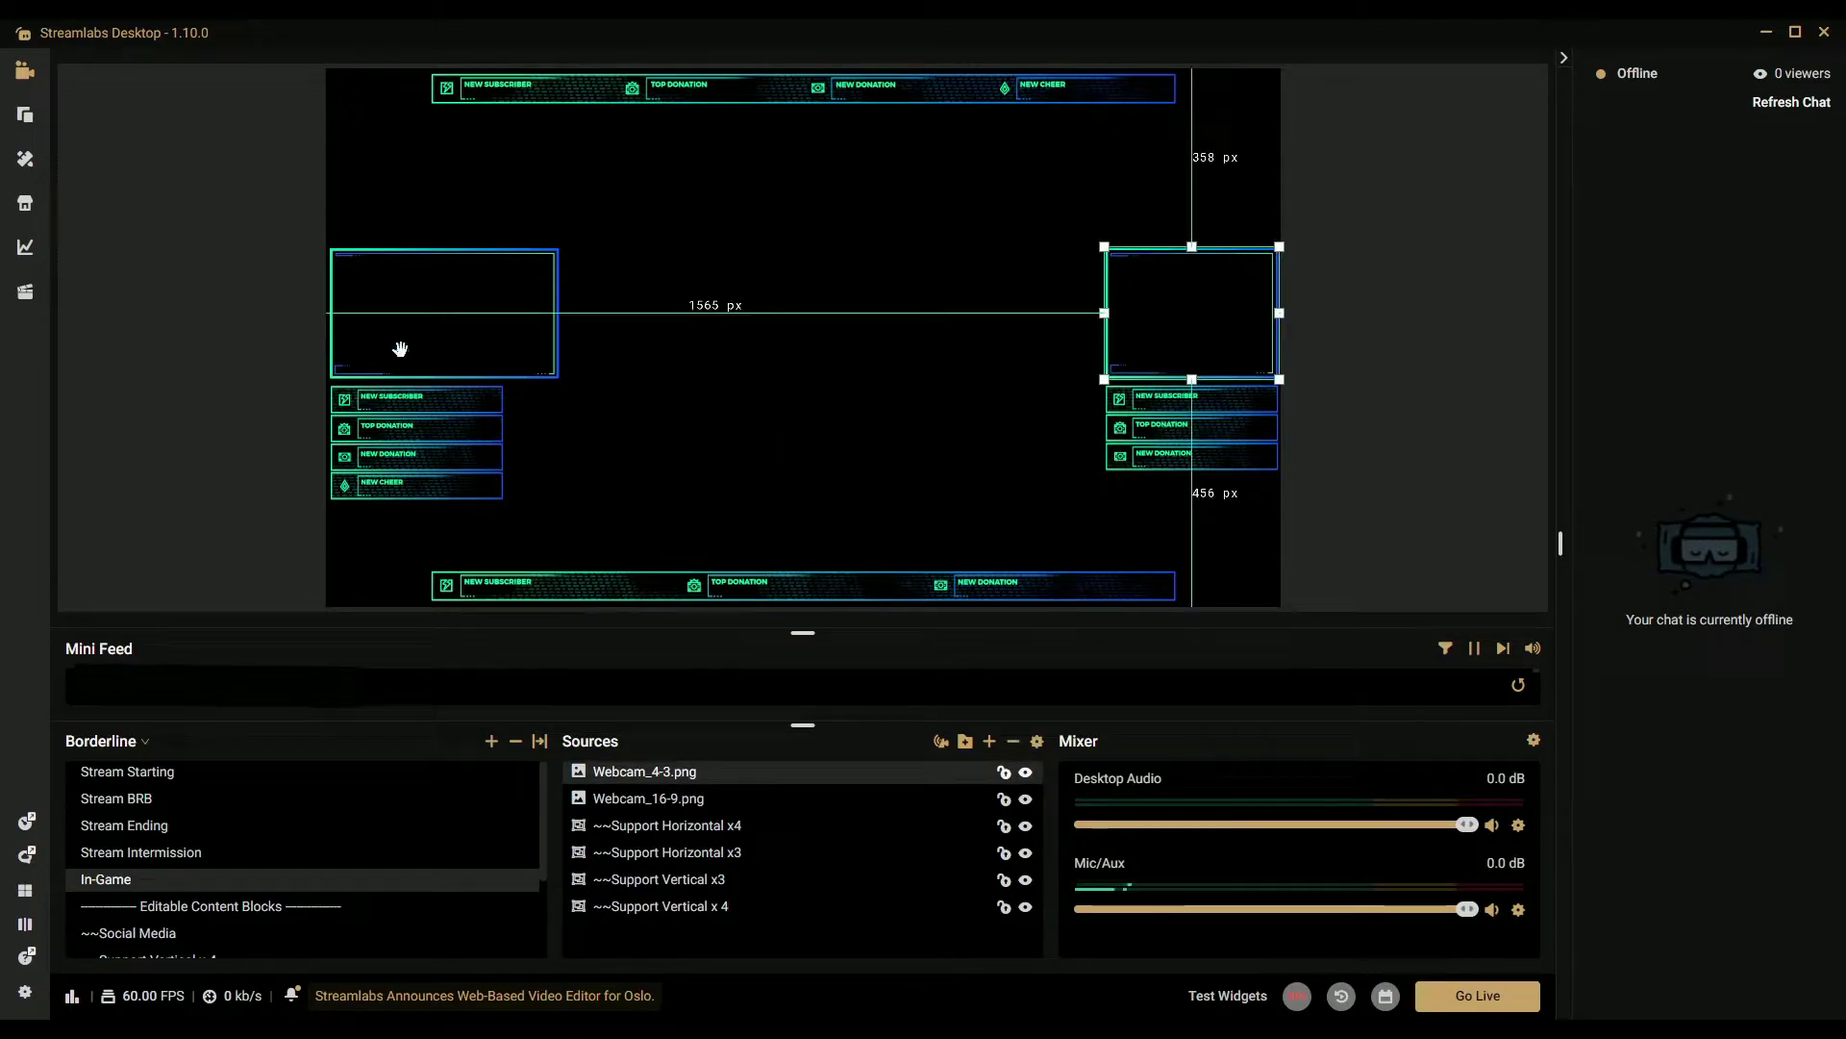
pyautogui.click(403, 313)
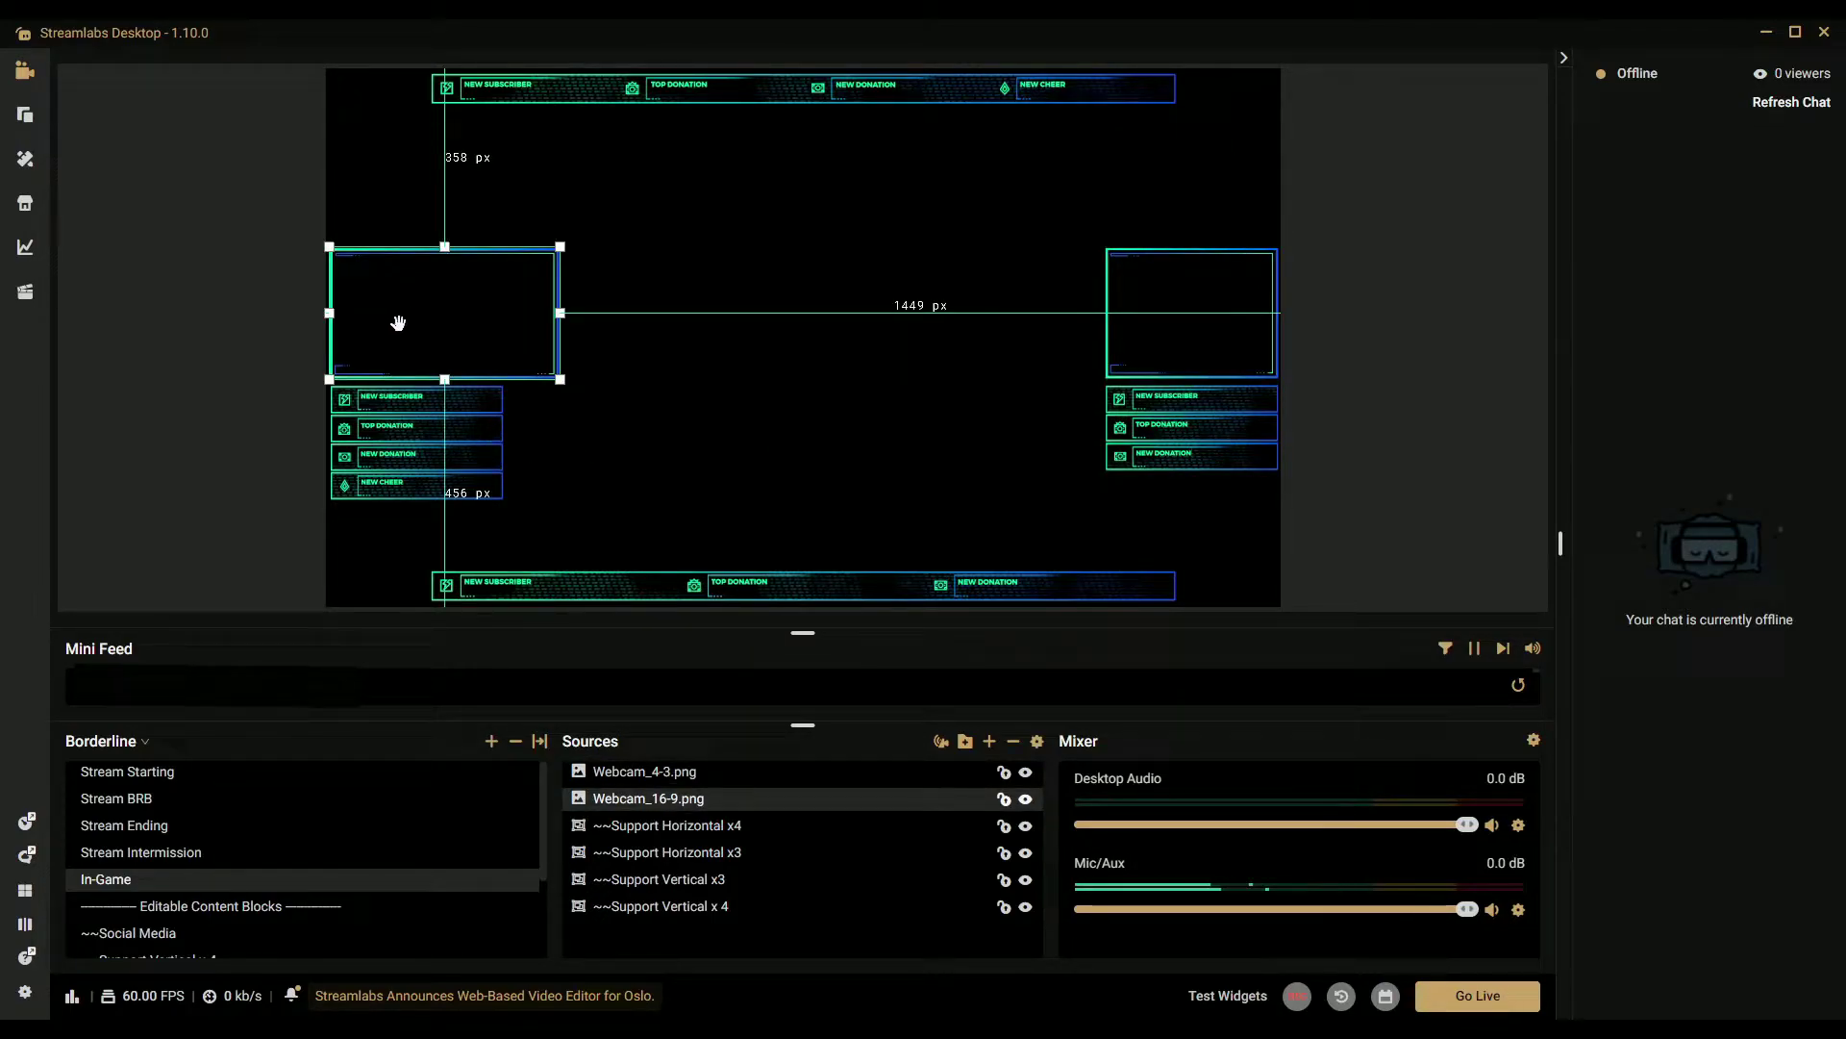
pyautogui.click(1189, 302)
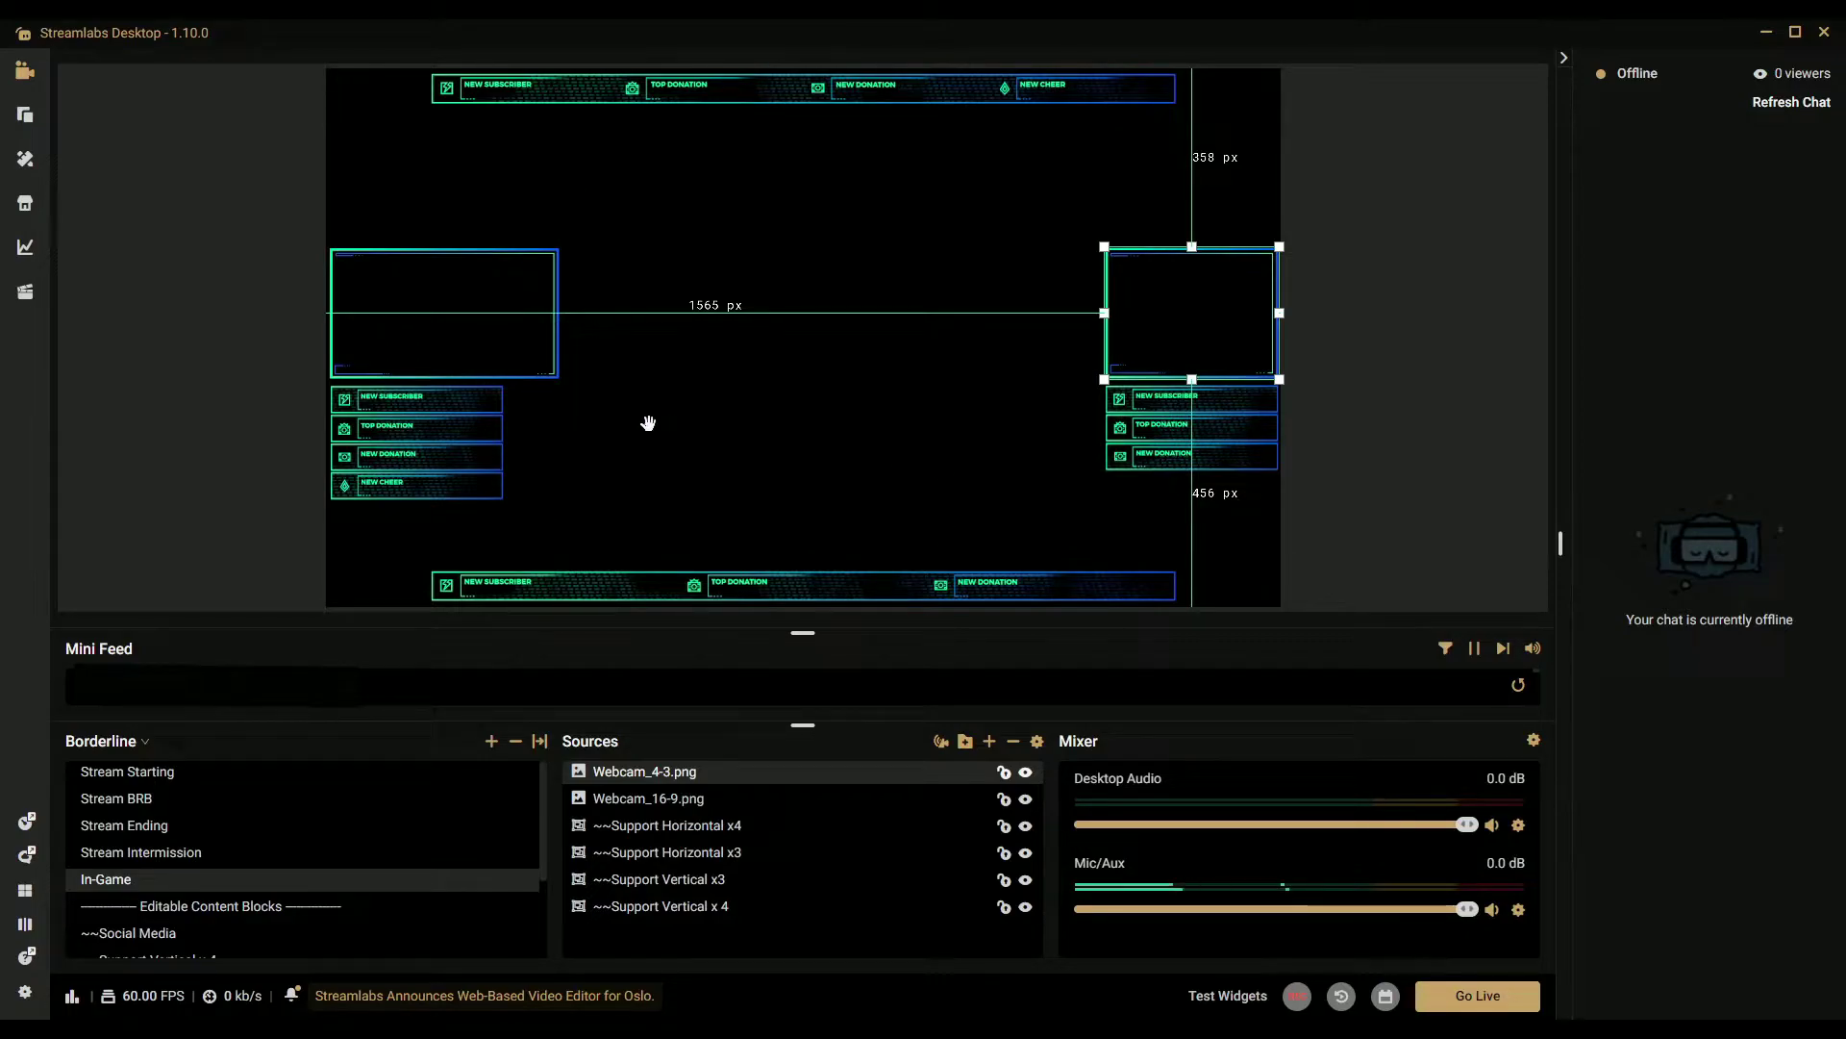
pyautogui.click(1147, 419)
pyautogui.click(1025, 879)
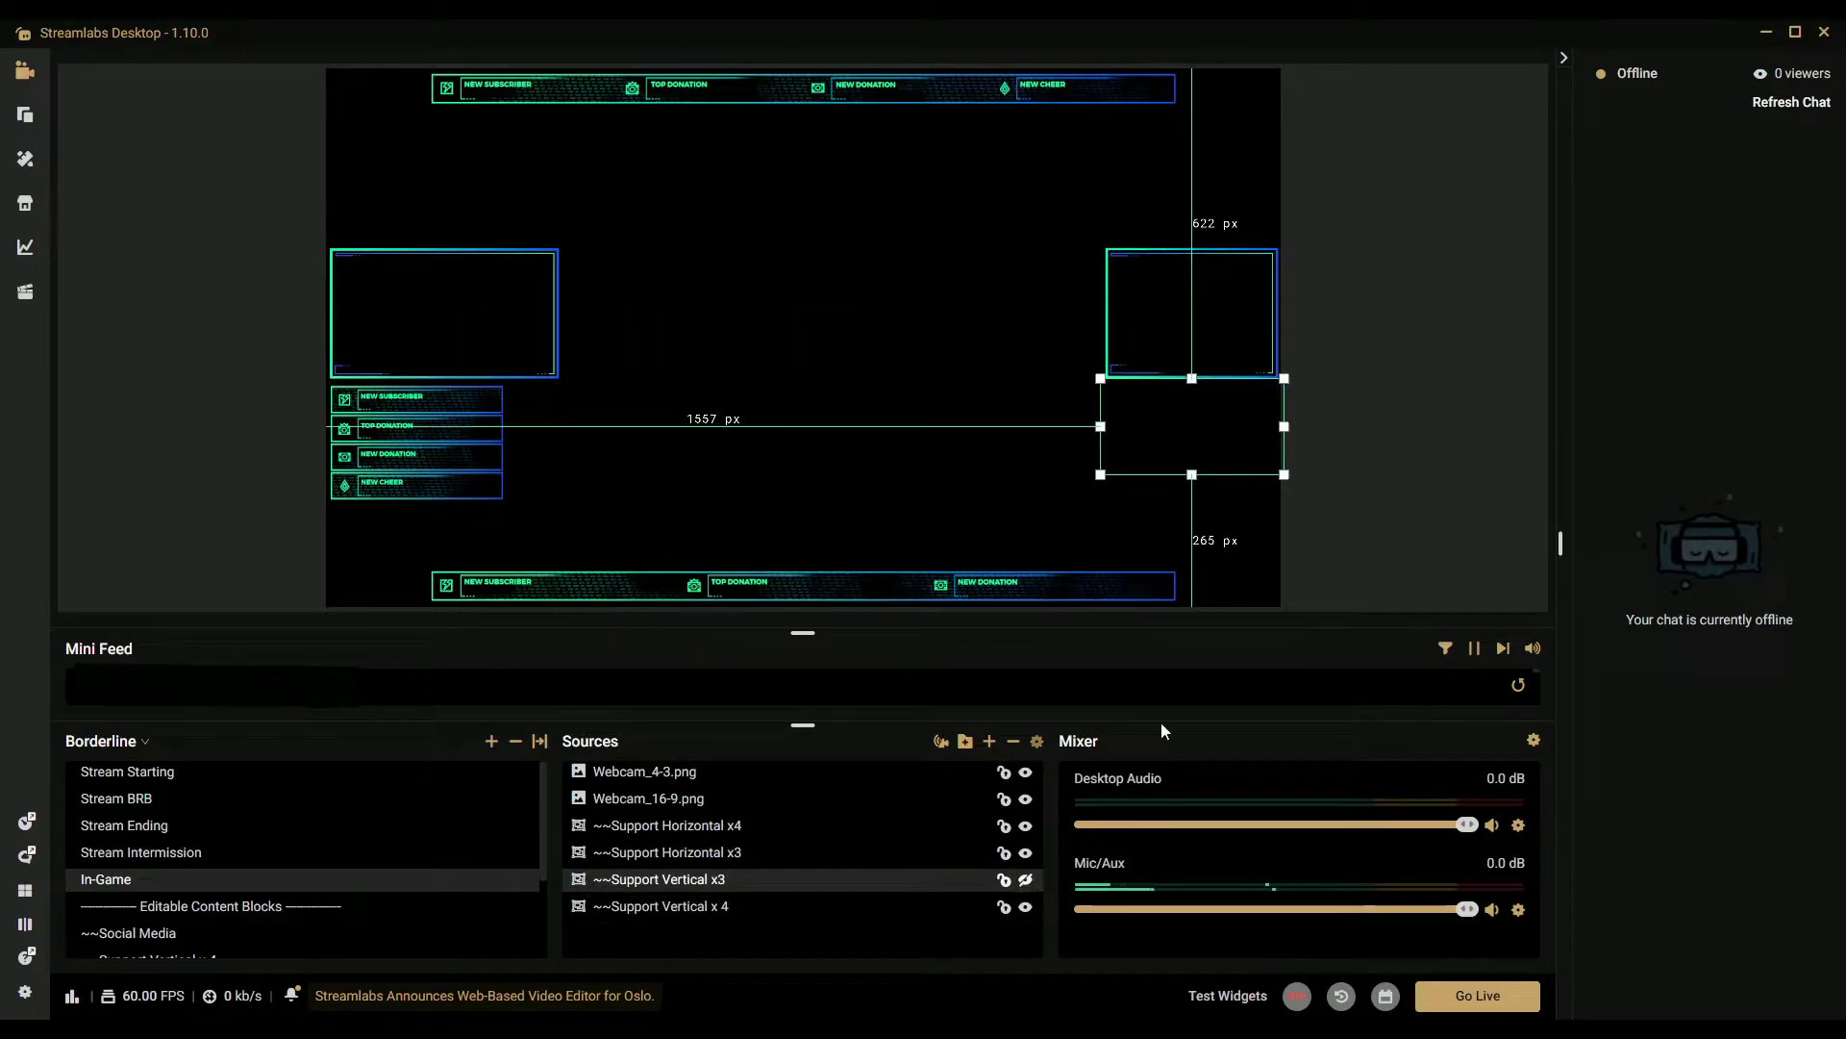
pyautogui.click(1162, 331)
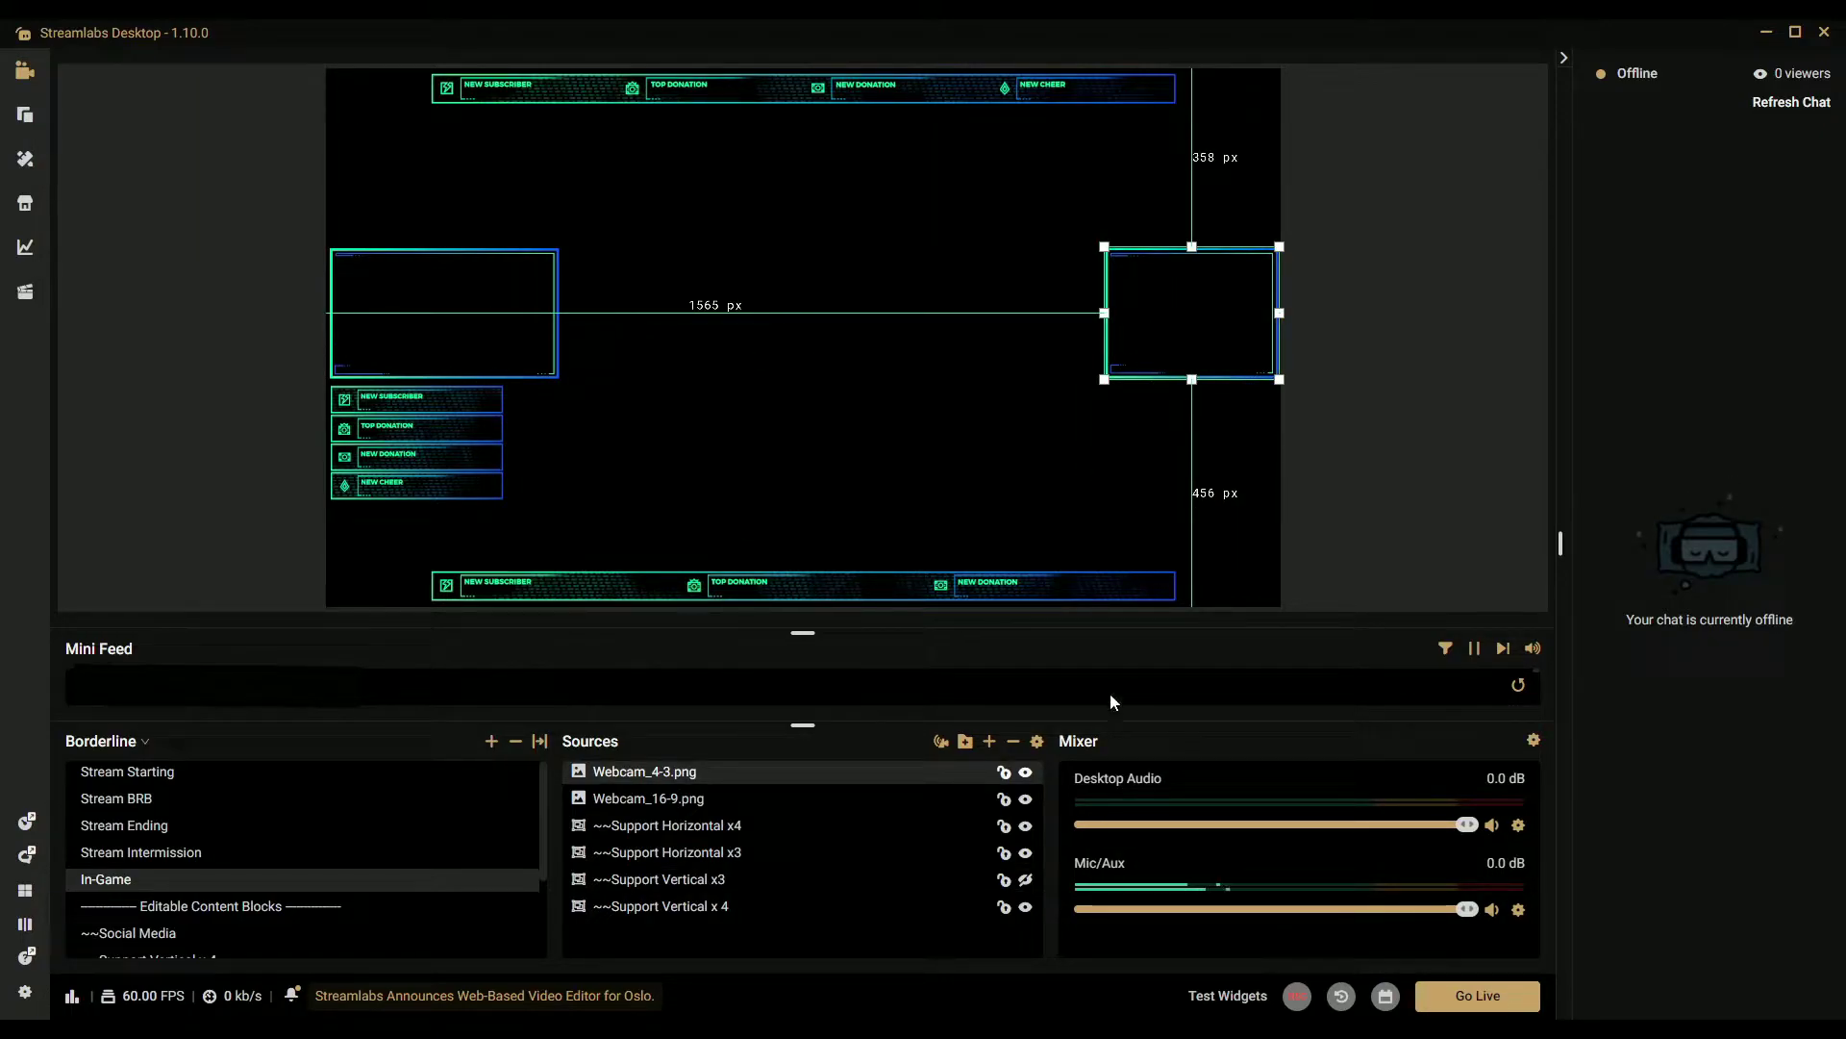
pyautogui.click(1026, 776)
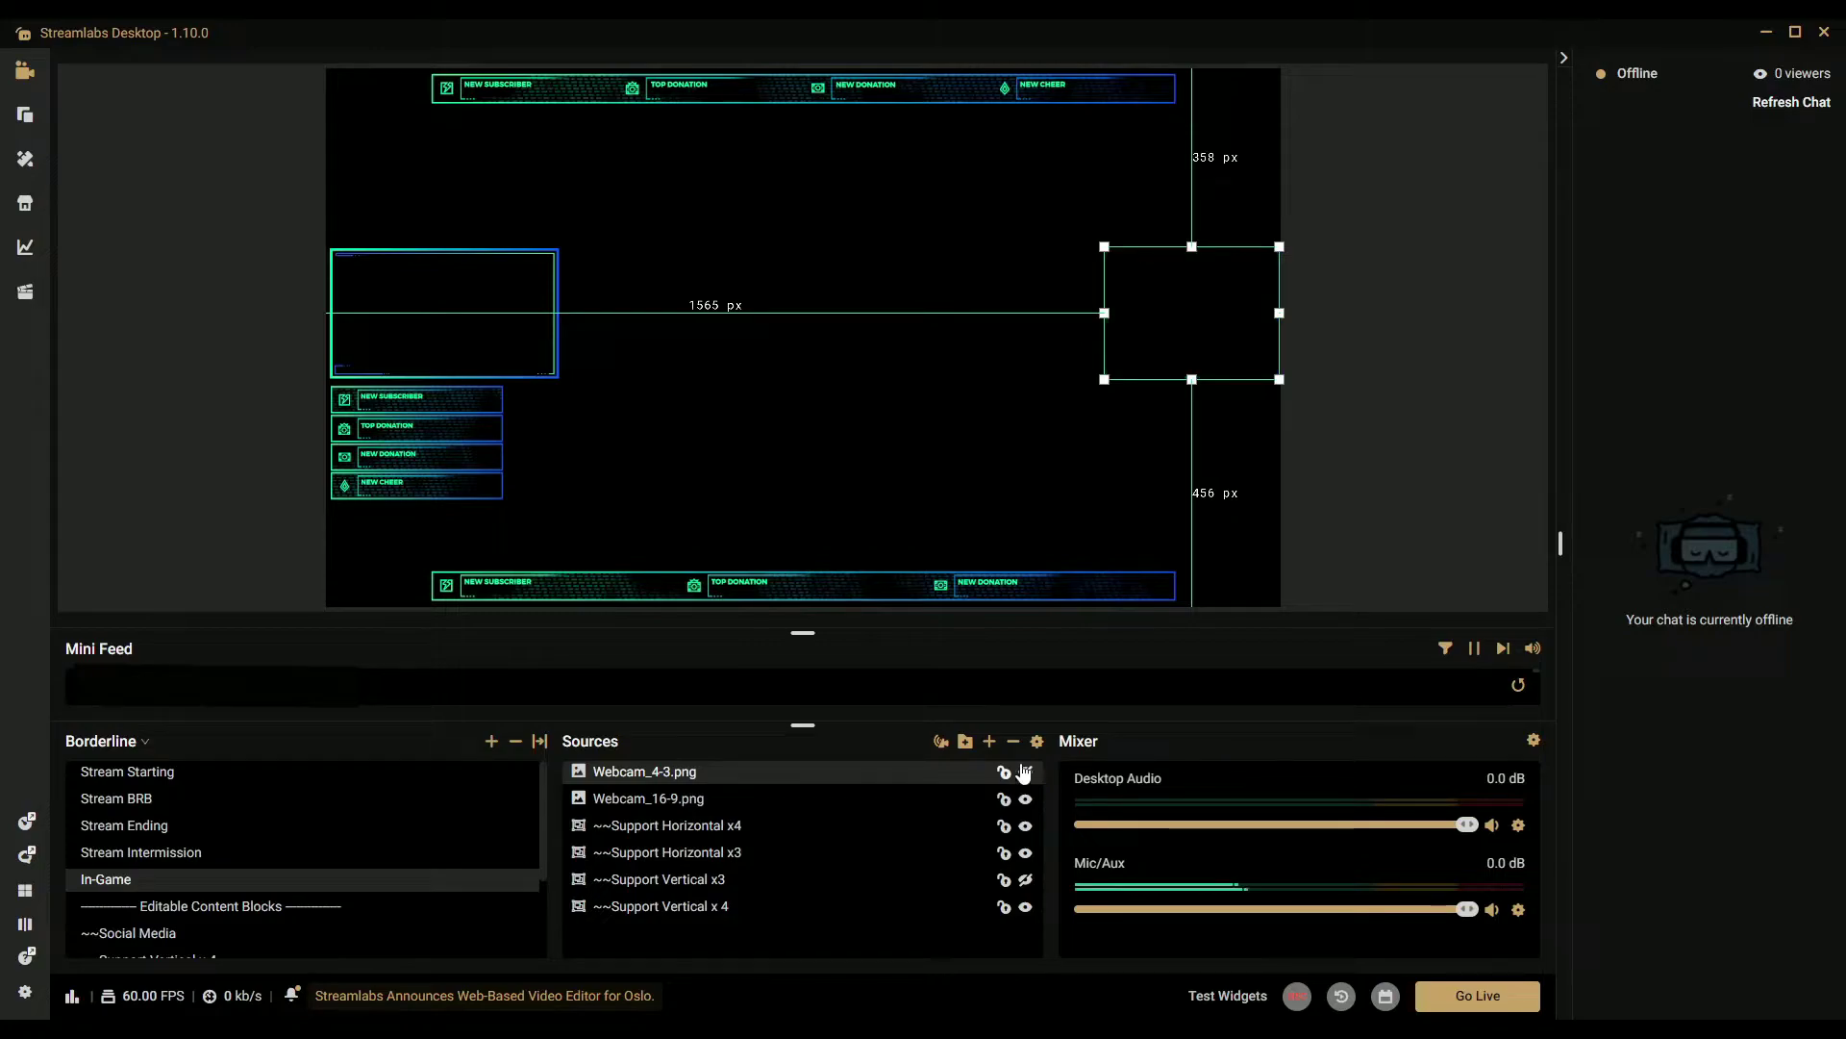
pyautogui.click(426, 445)
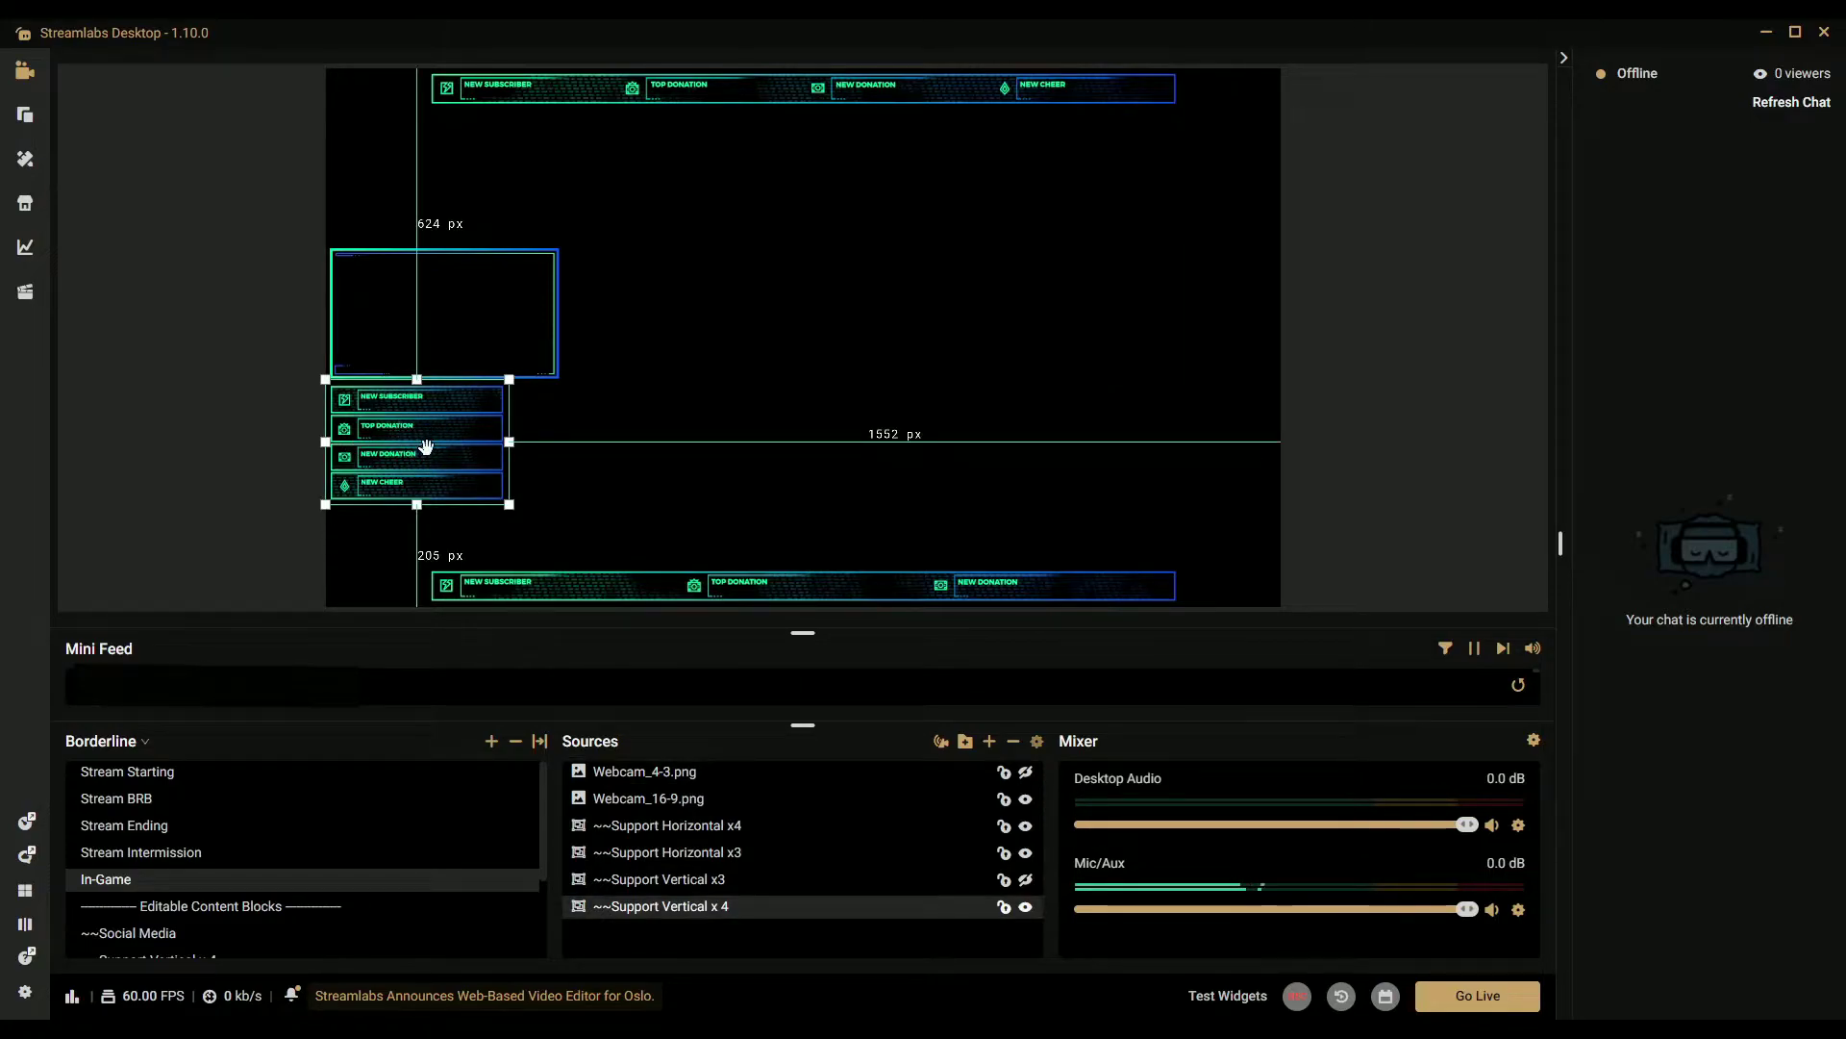
pyautogui.click(1025, 906)
# - Hide the top and bottom alert bars
pyautogui.click(478, 304)
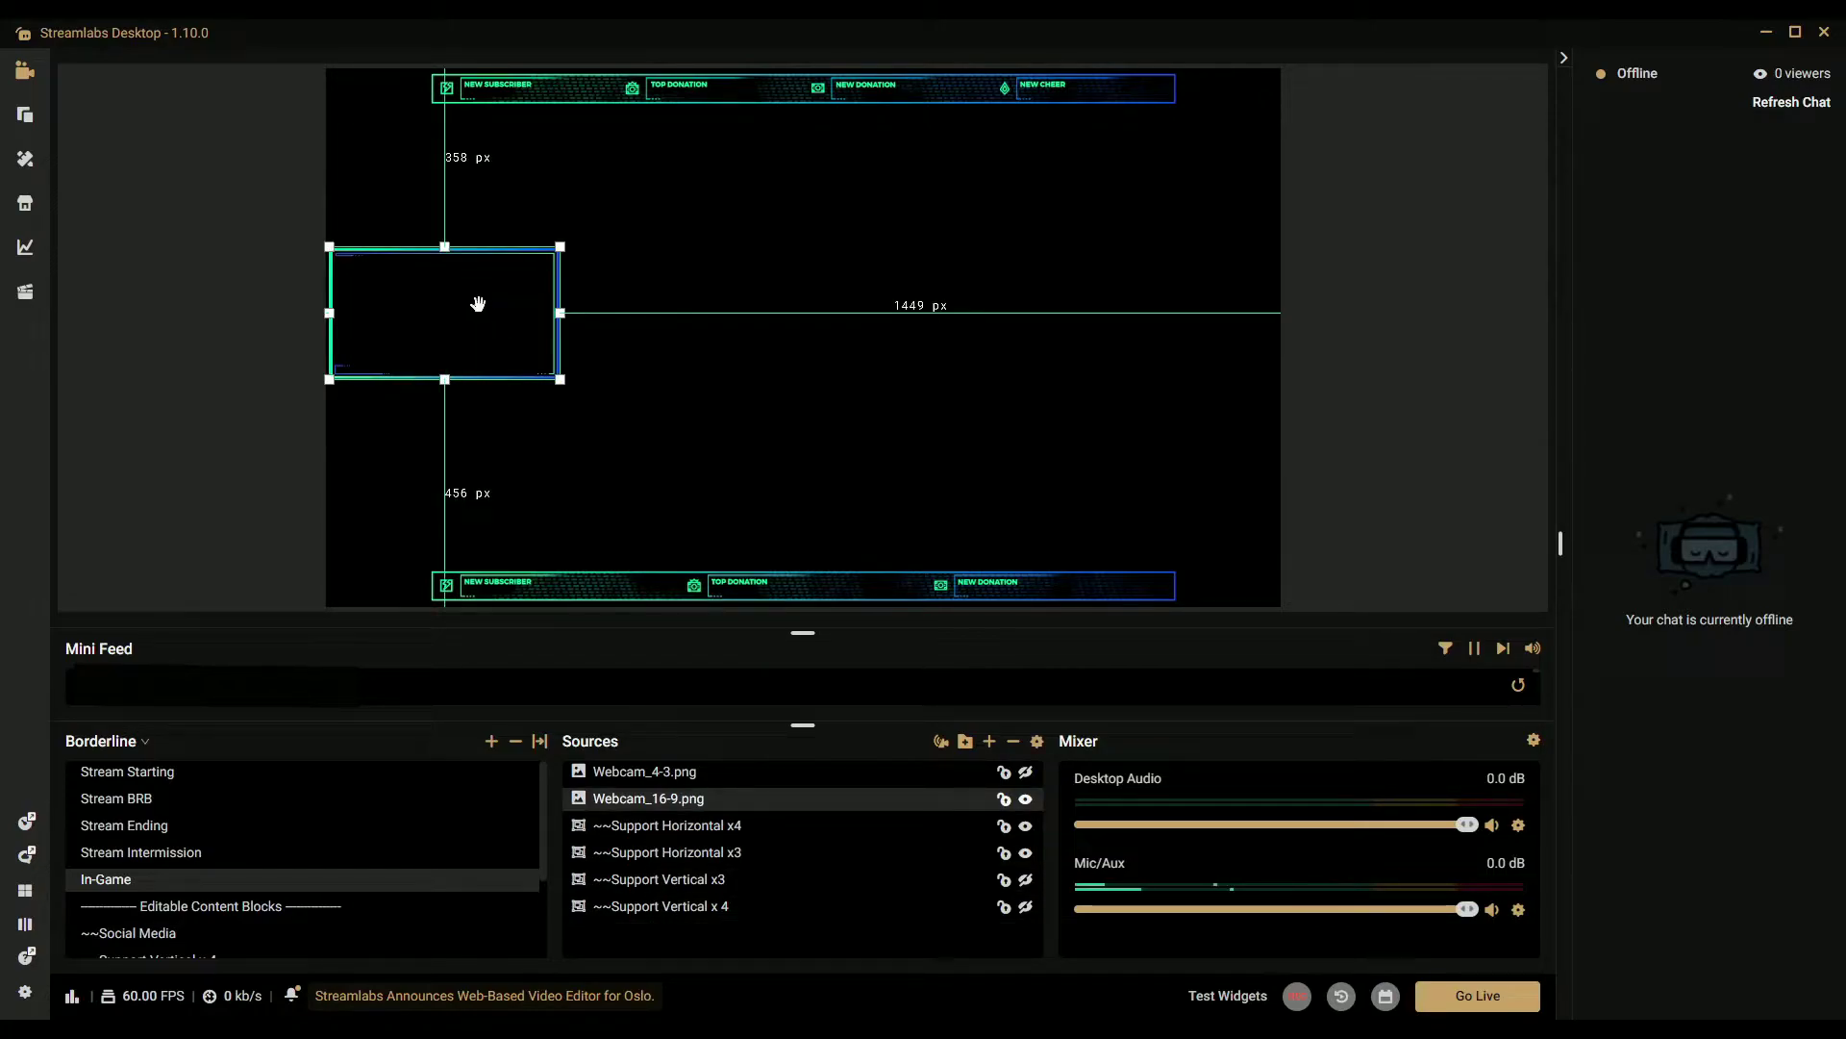
pyautogui.click(562, 599)
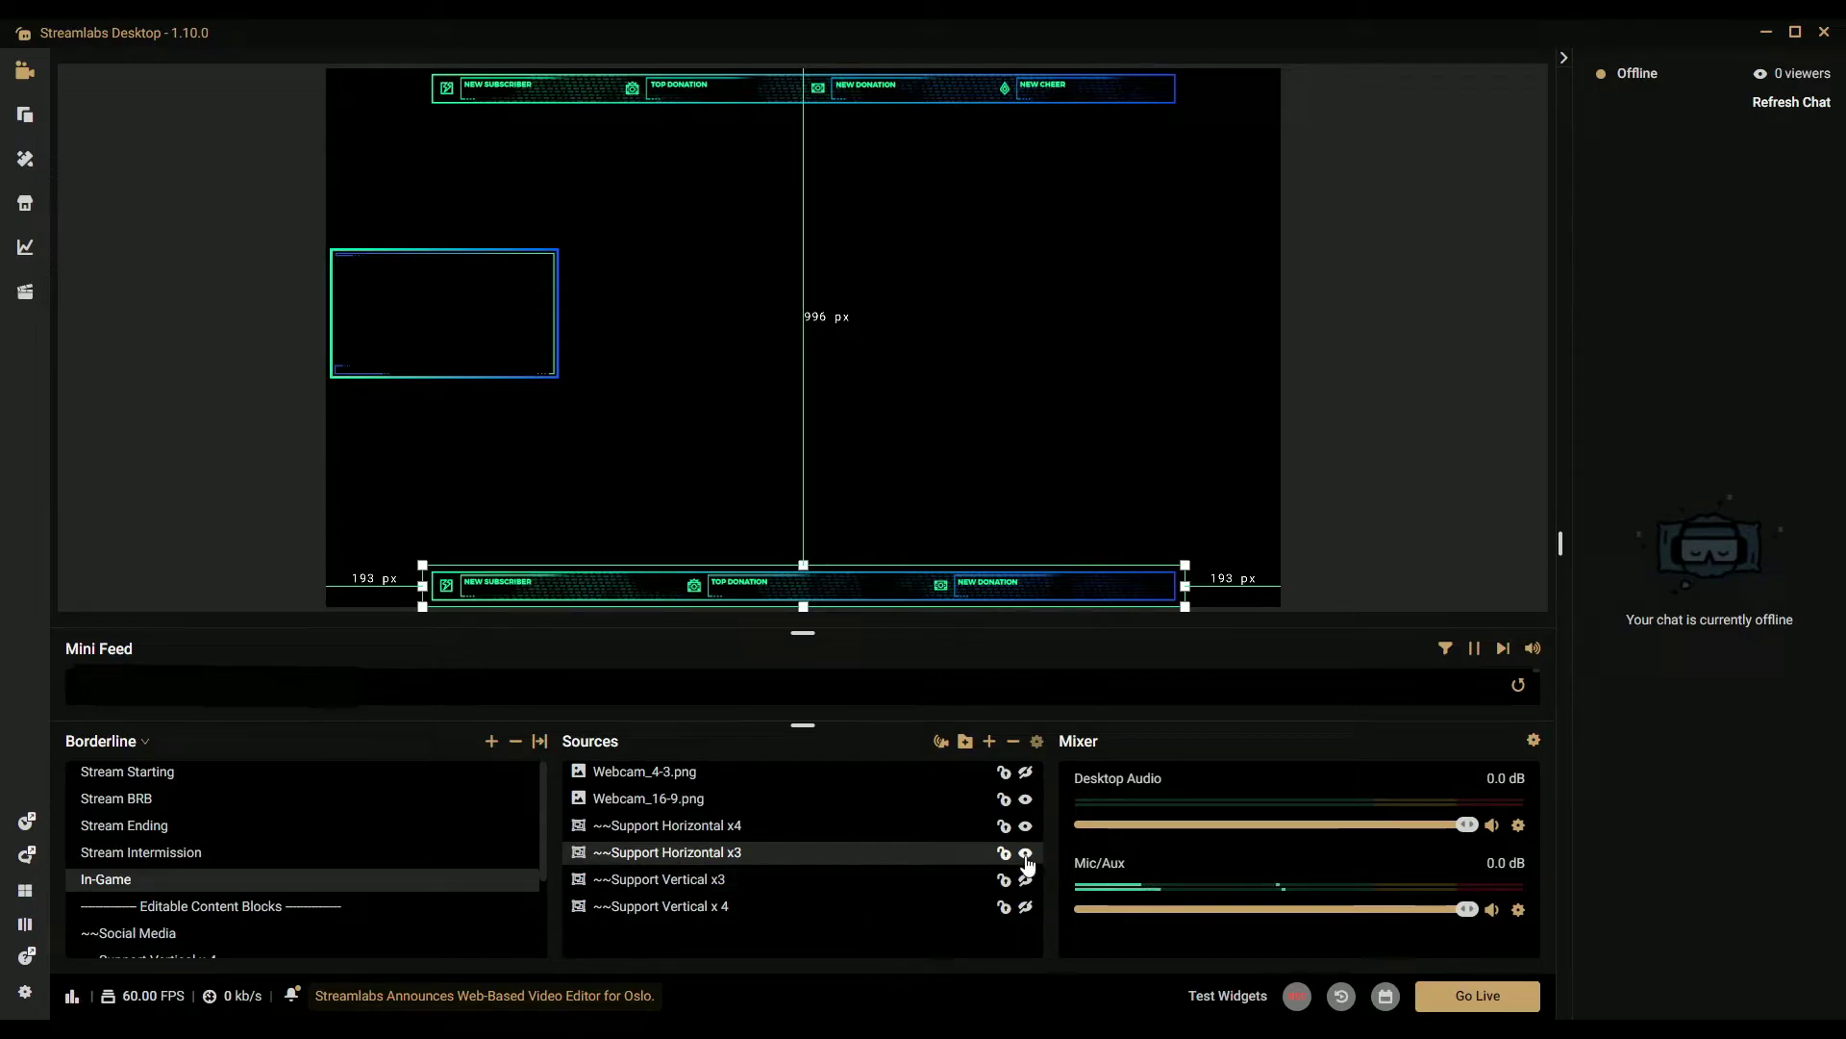
pyautogui.click(1025, 852)
pyautogui.click(1041, 89)
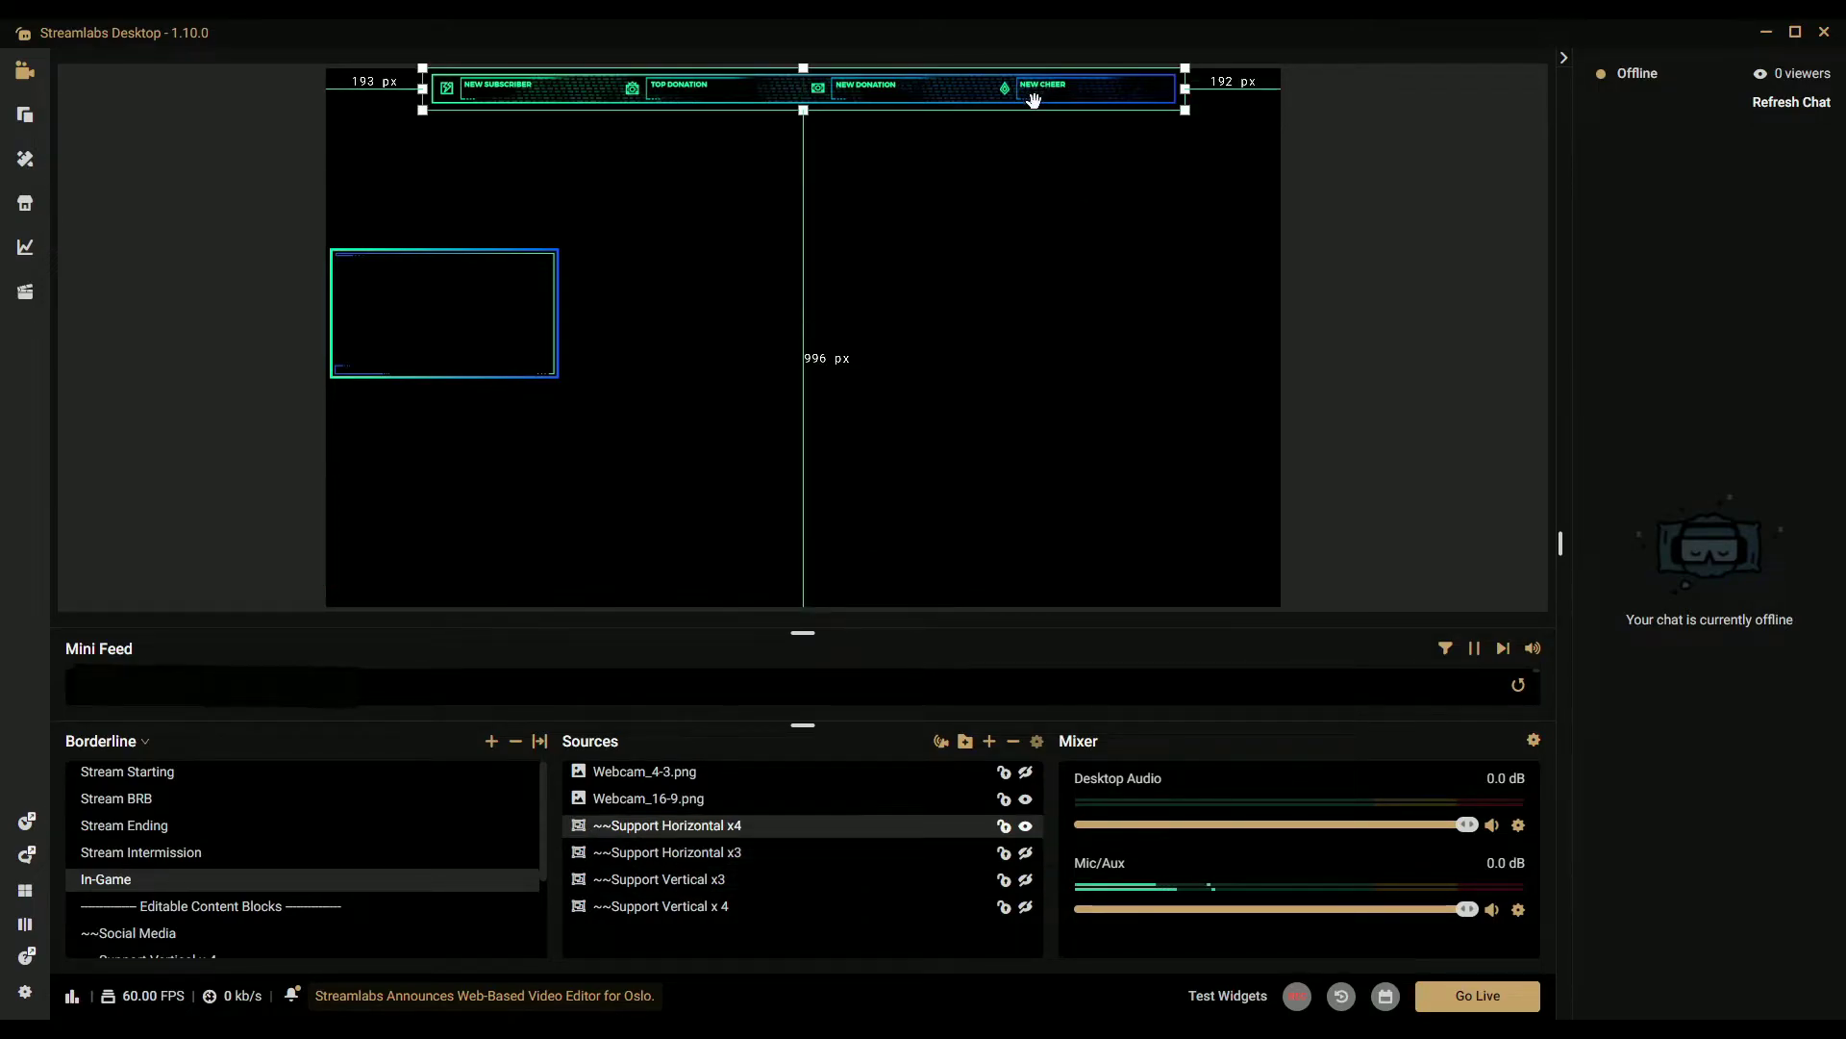
pyautogui.click(1025, 825)
# - Move the 16:9 webcam frame right and list Stream Intermission below In-Game
pyautogui.click(916, 416)
pyautogui.moveTo(486, 291); pyautogui.dragTo(1212, 326)
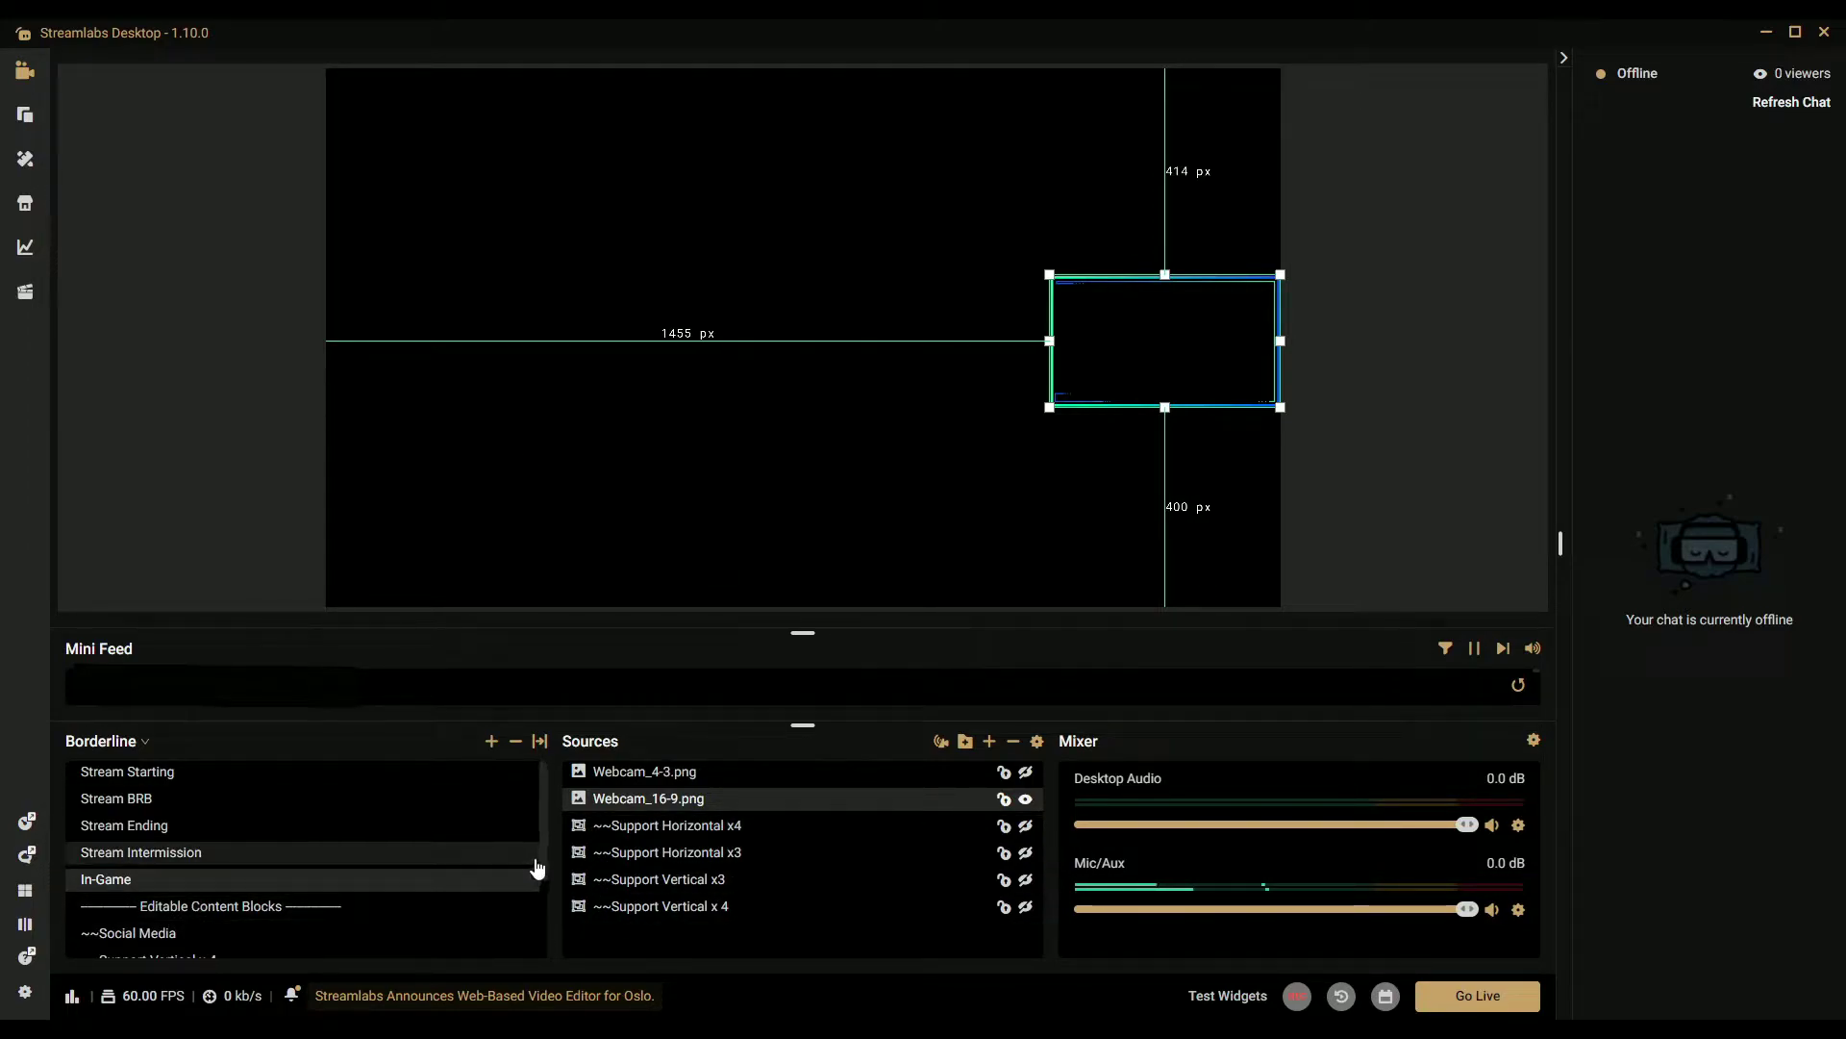
pyautogui.moveTo(536, 865); pyautogui.dragTo(539, 894)
pyautogui.scroll(-2, 539, 914)
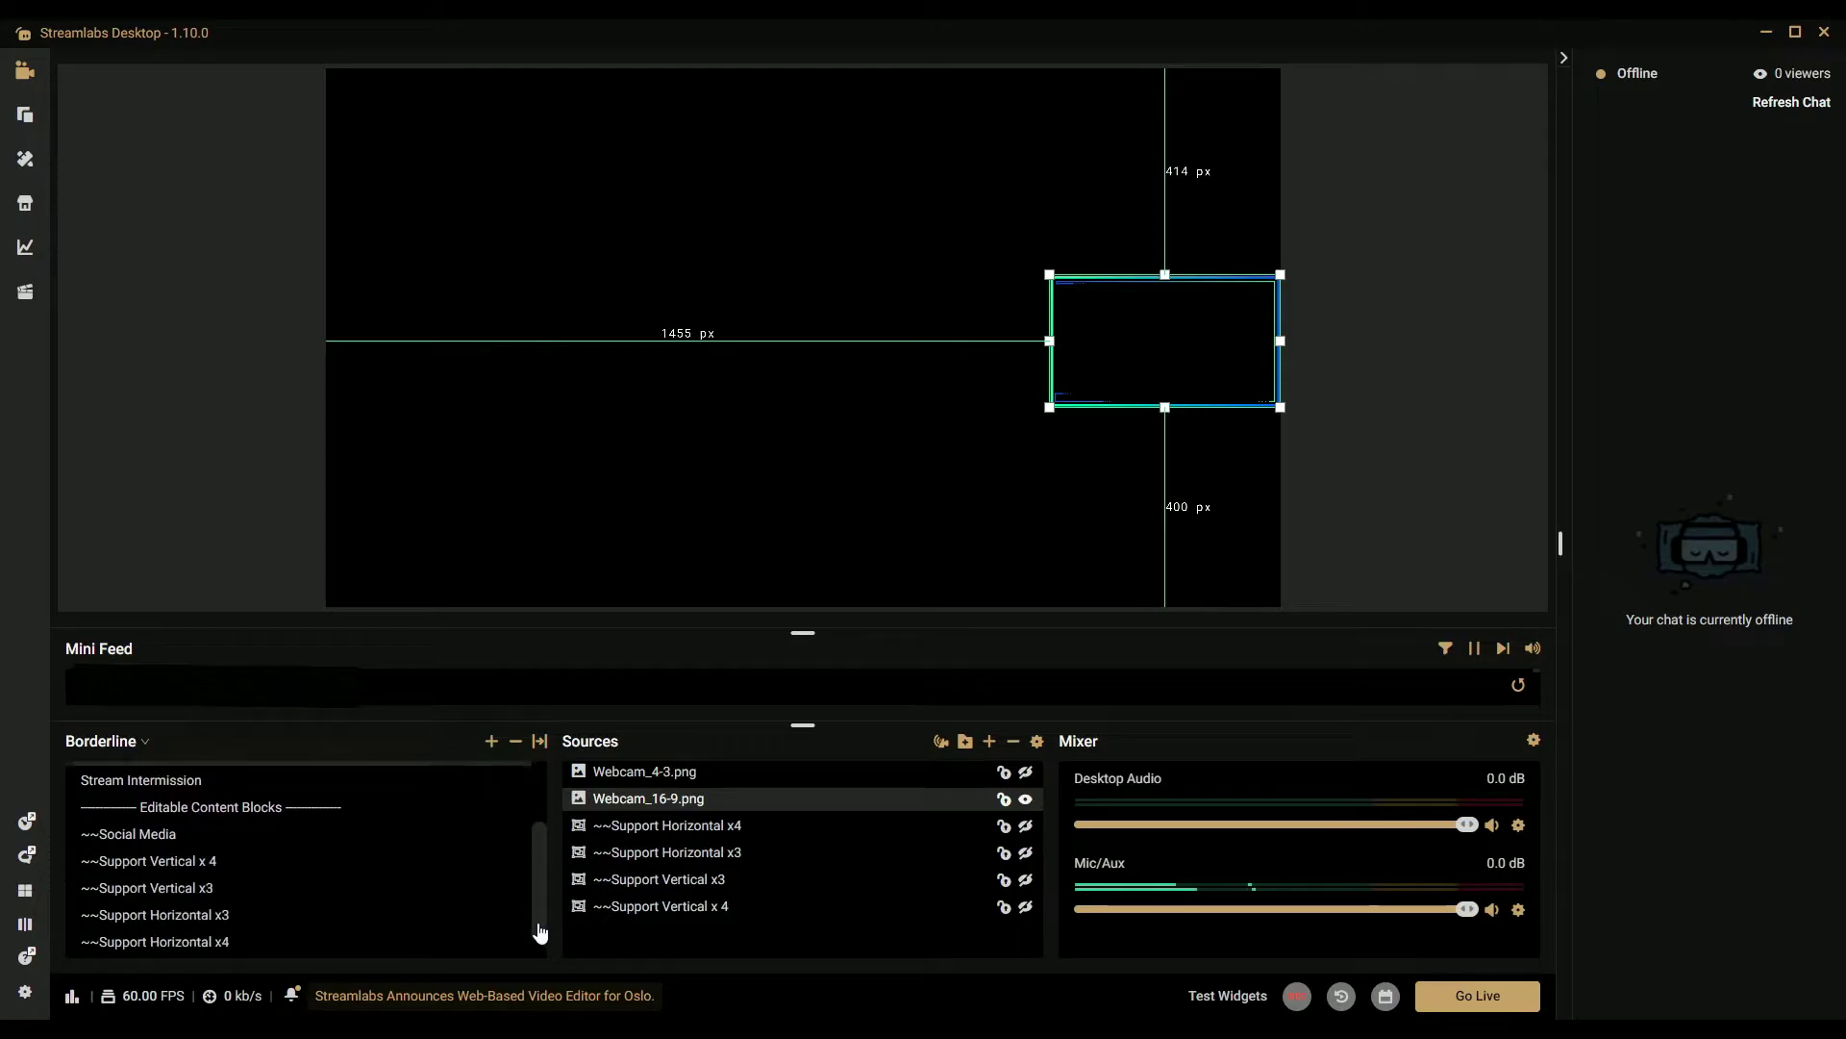
pyautogui.scroll(-1, 539, 931)
pyautogui.click(149, 808)
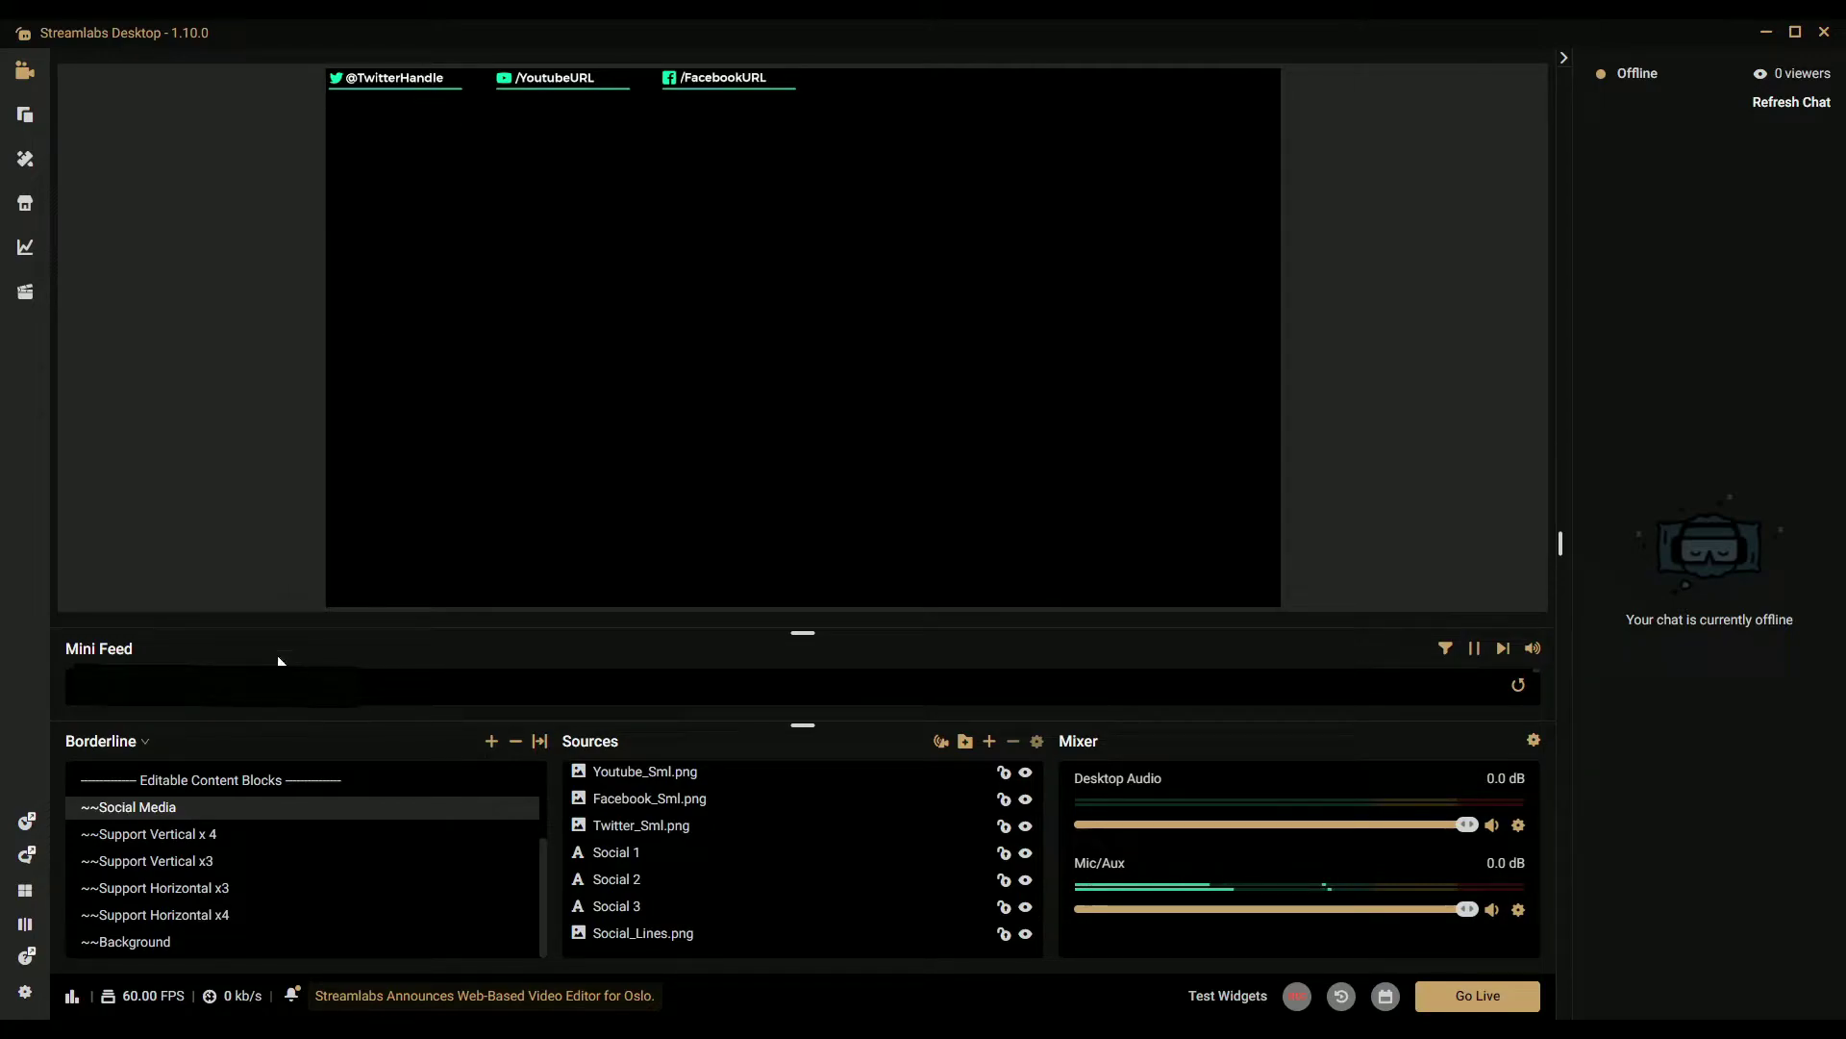
pyautogui.click(502, 79)
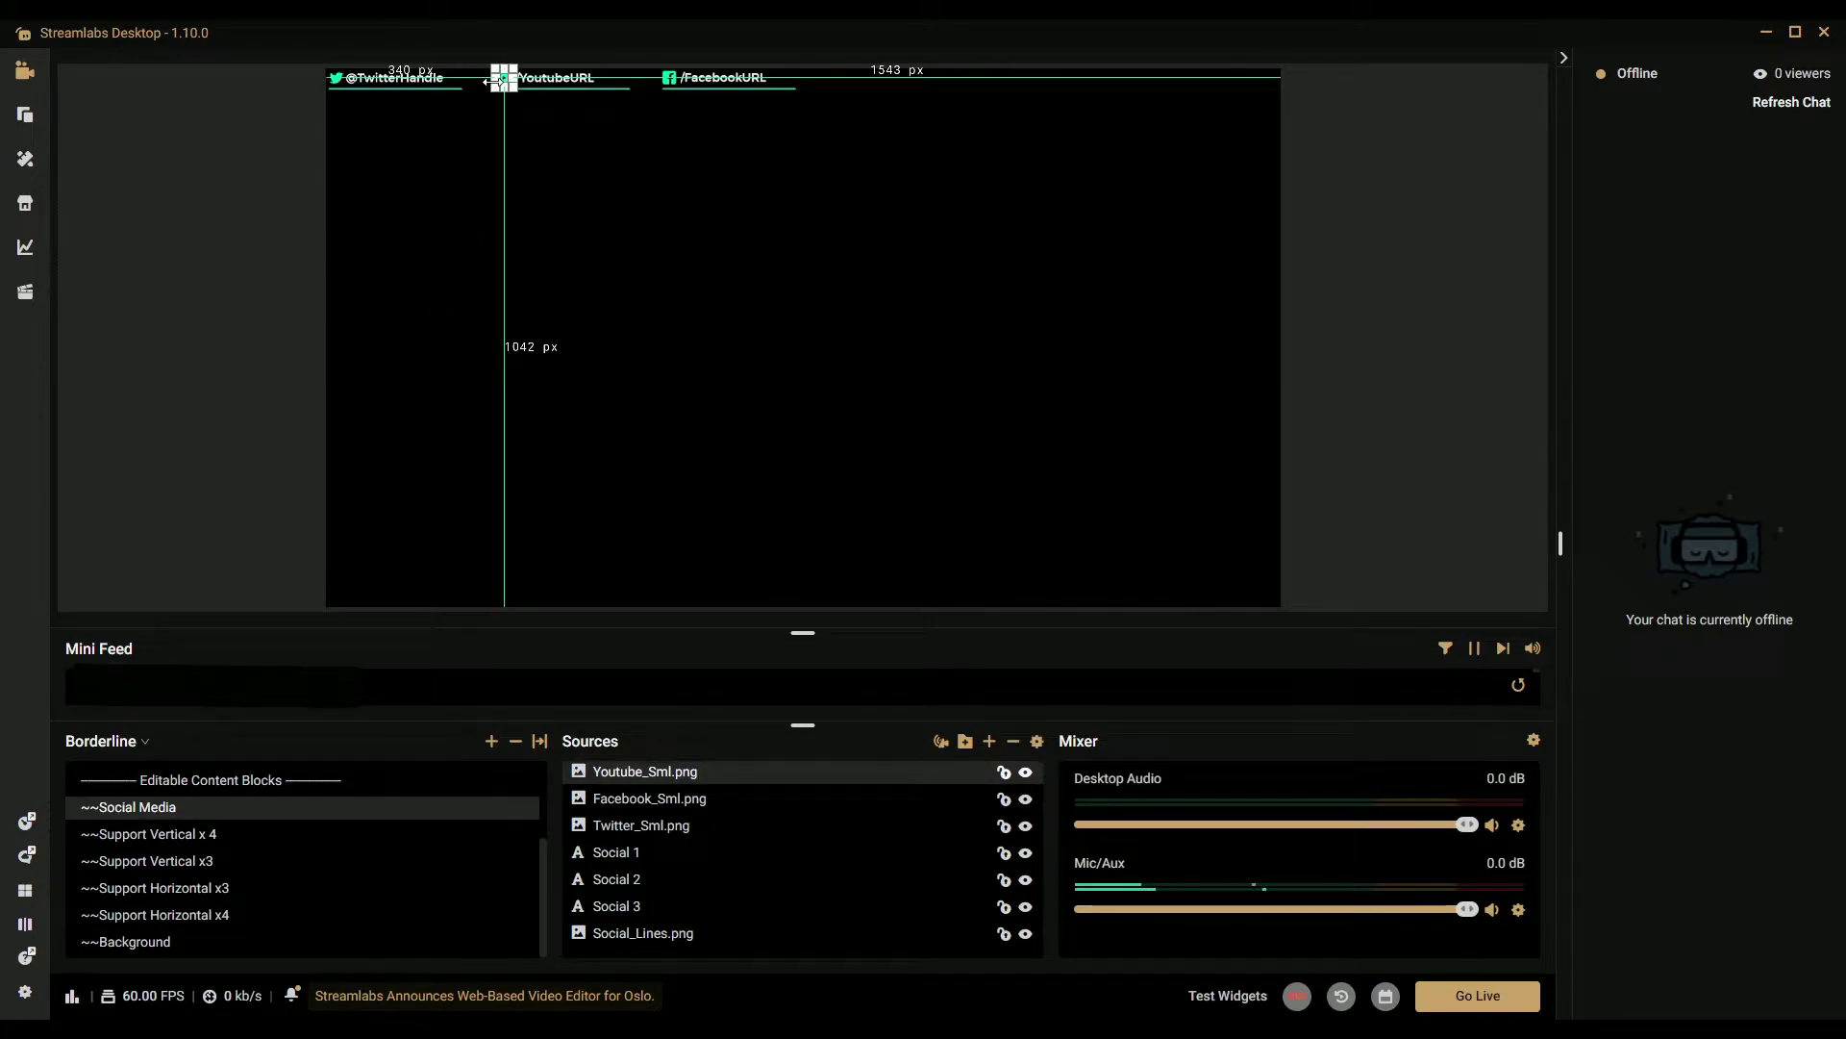
pyautogui.click(395, 80)
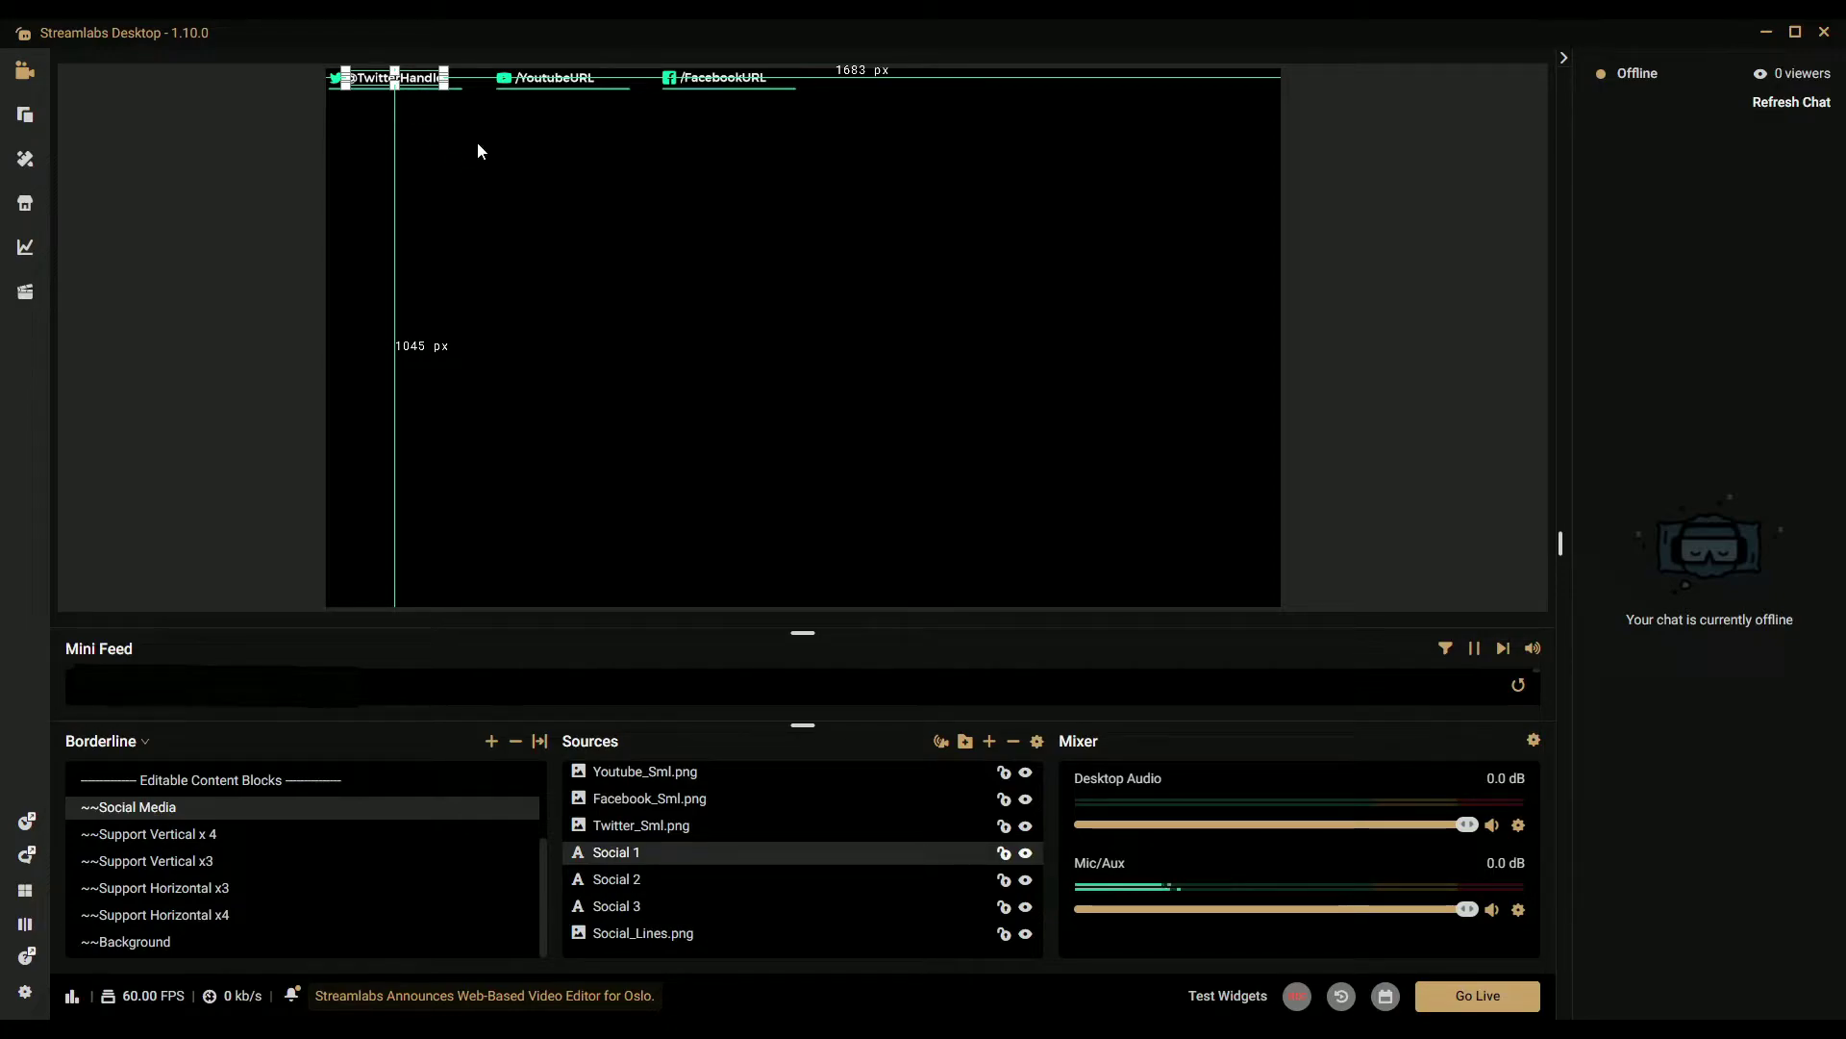
pyautogui.click(577, 279)
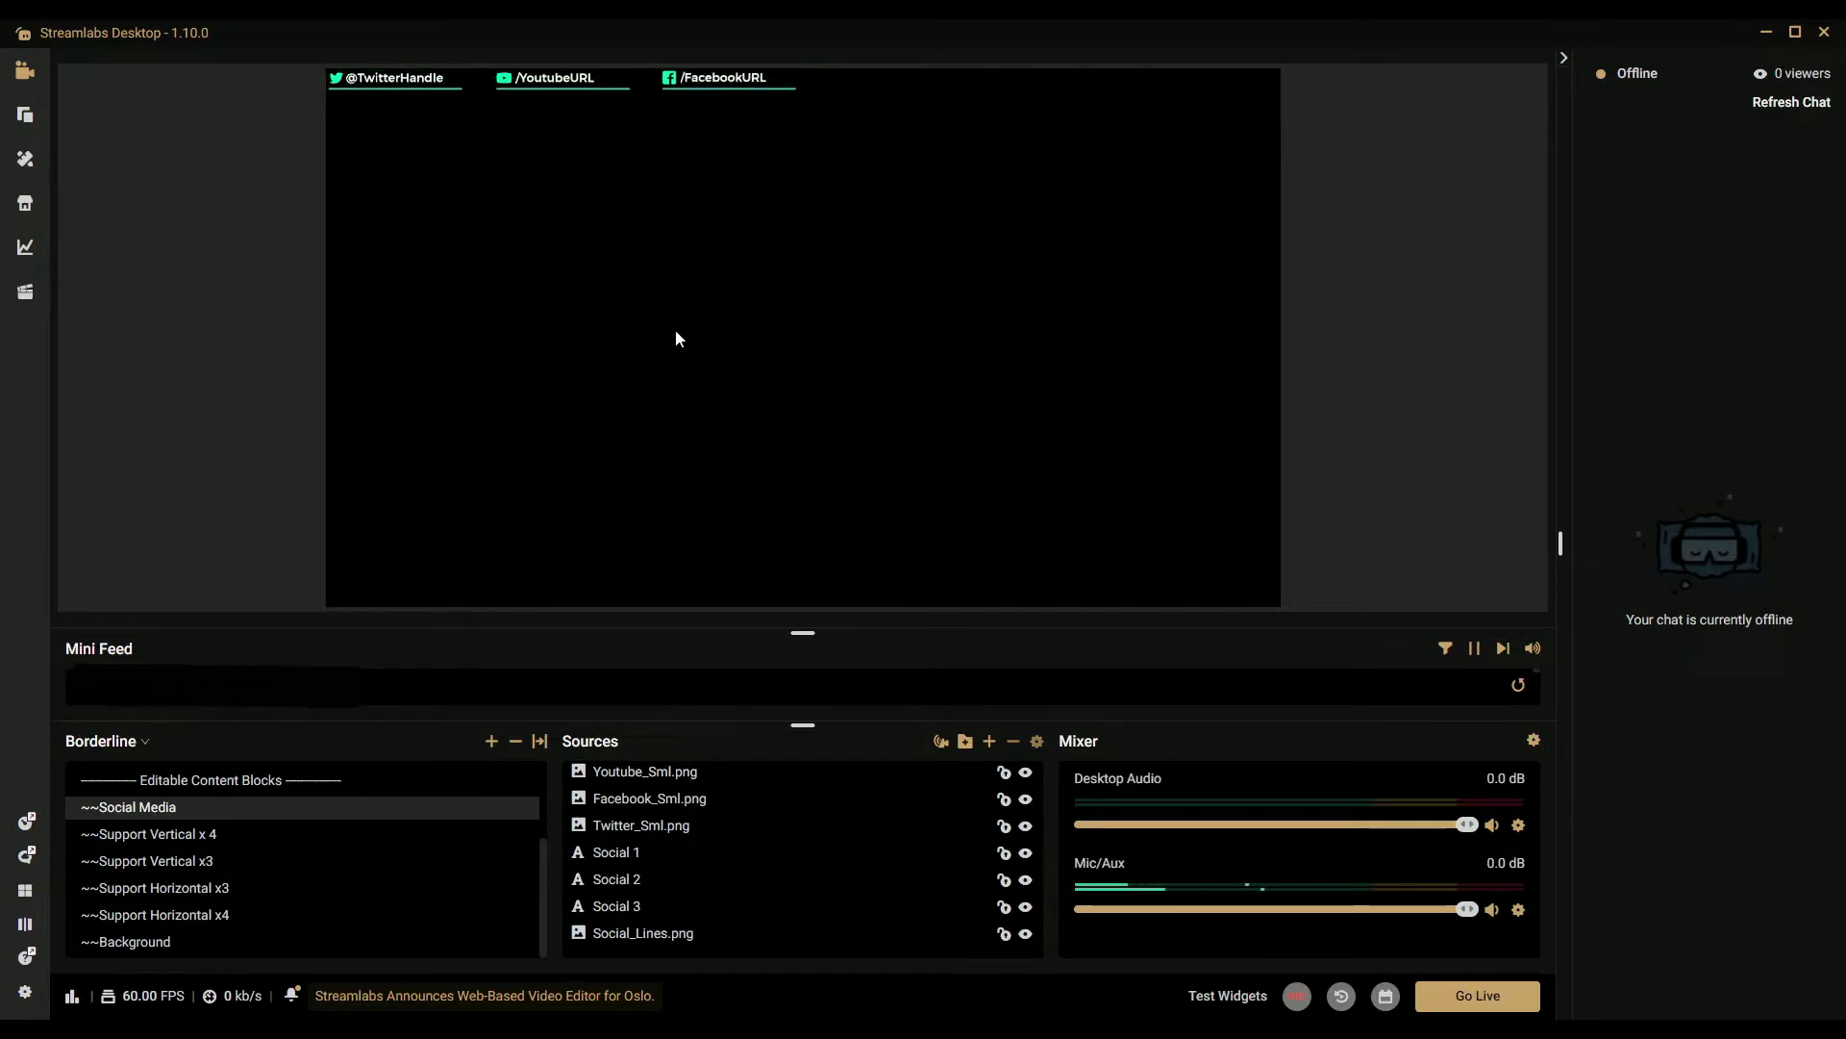
pyautogui.click(404, 80)
pyautogui.hotkey('ctrl', 'c')
pyautogui.hotkey('ctrl', 'v')
pyautogui.moveTo(413, 81); pyautogui.dragTo(593, 276)
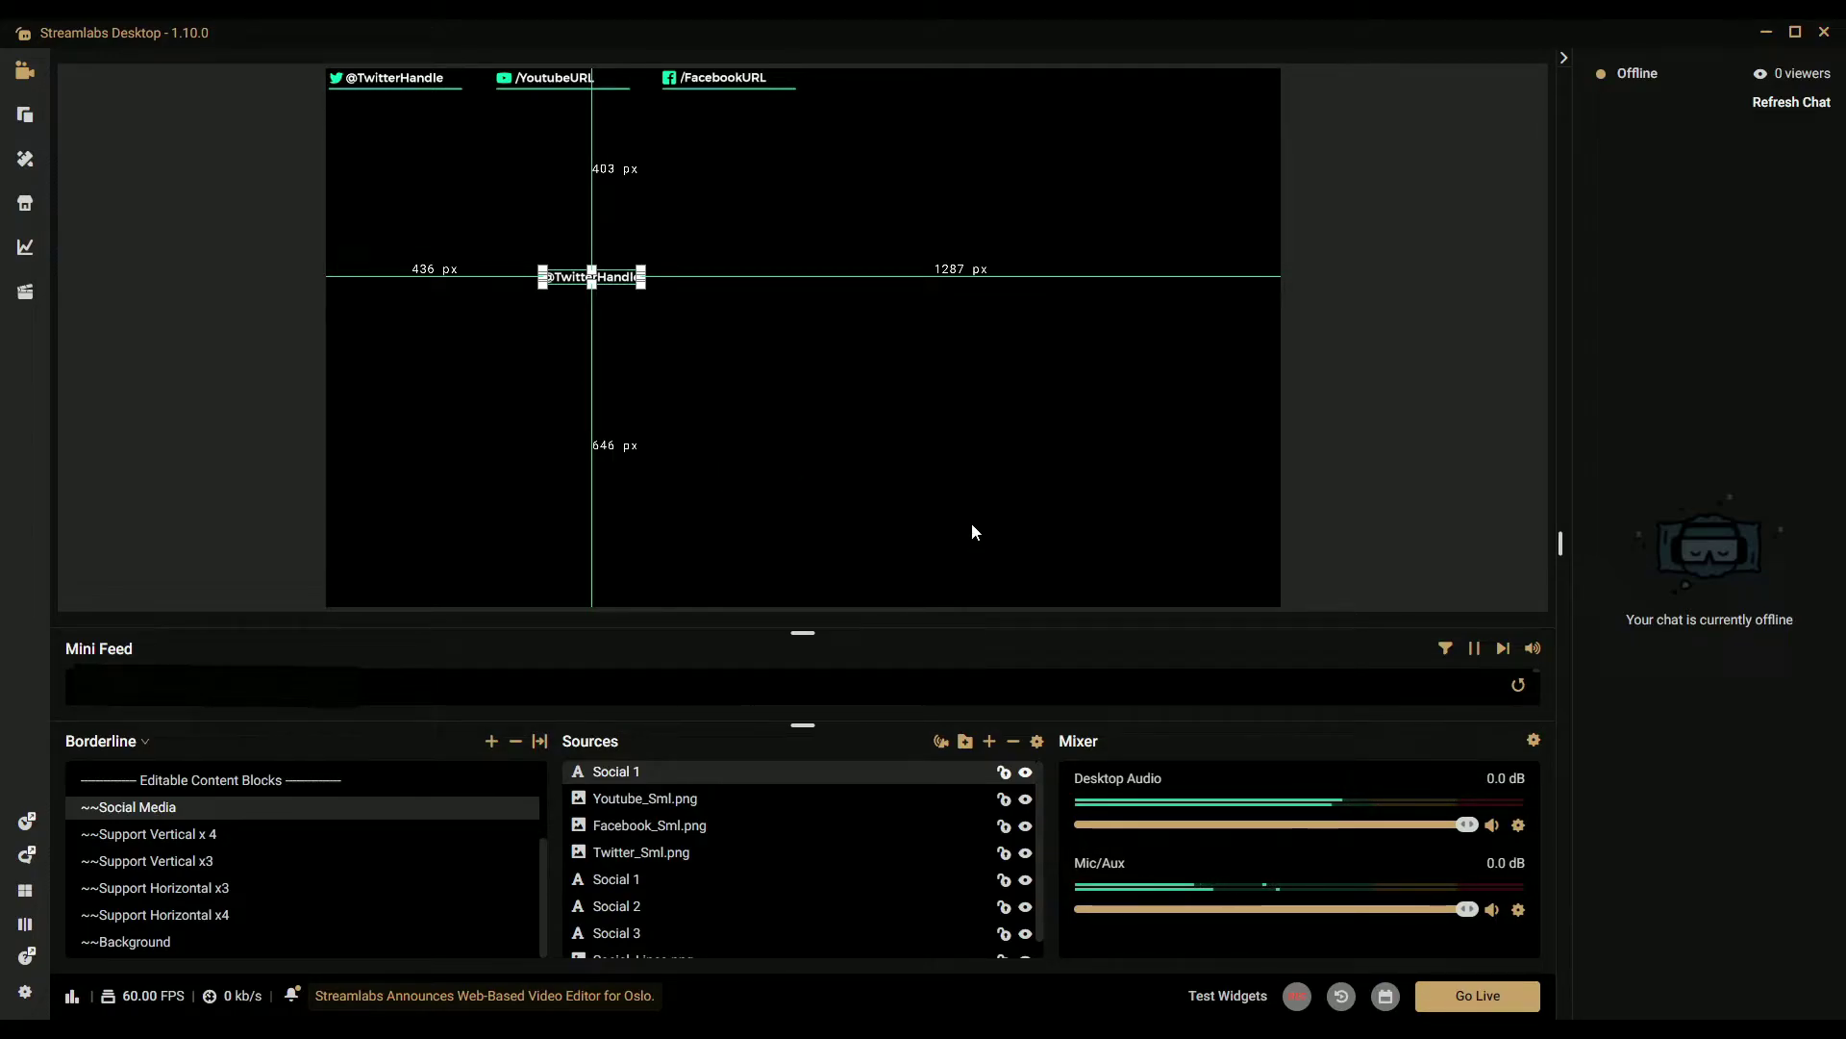
pyautogui.press('Delete')
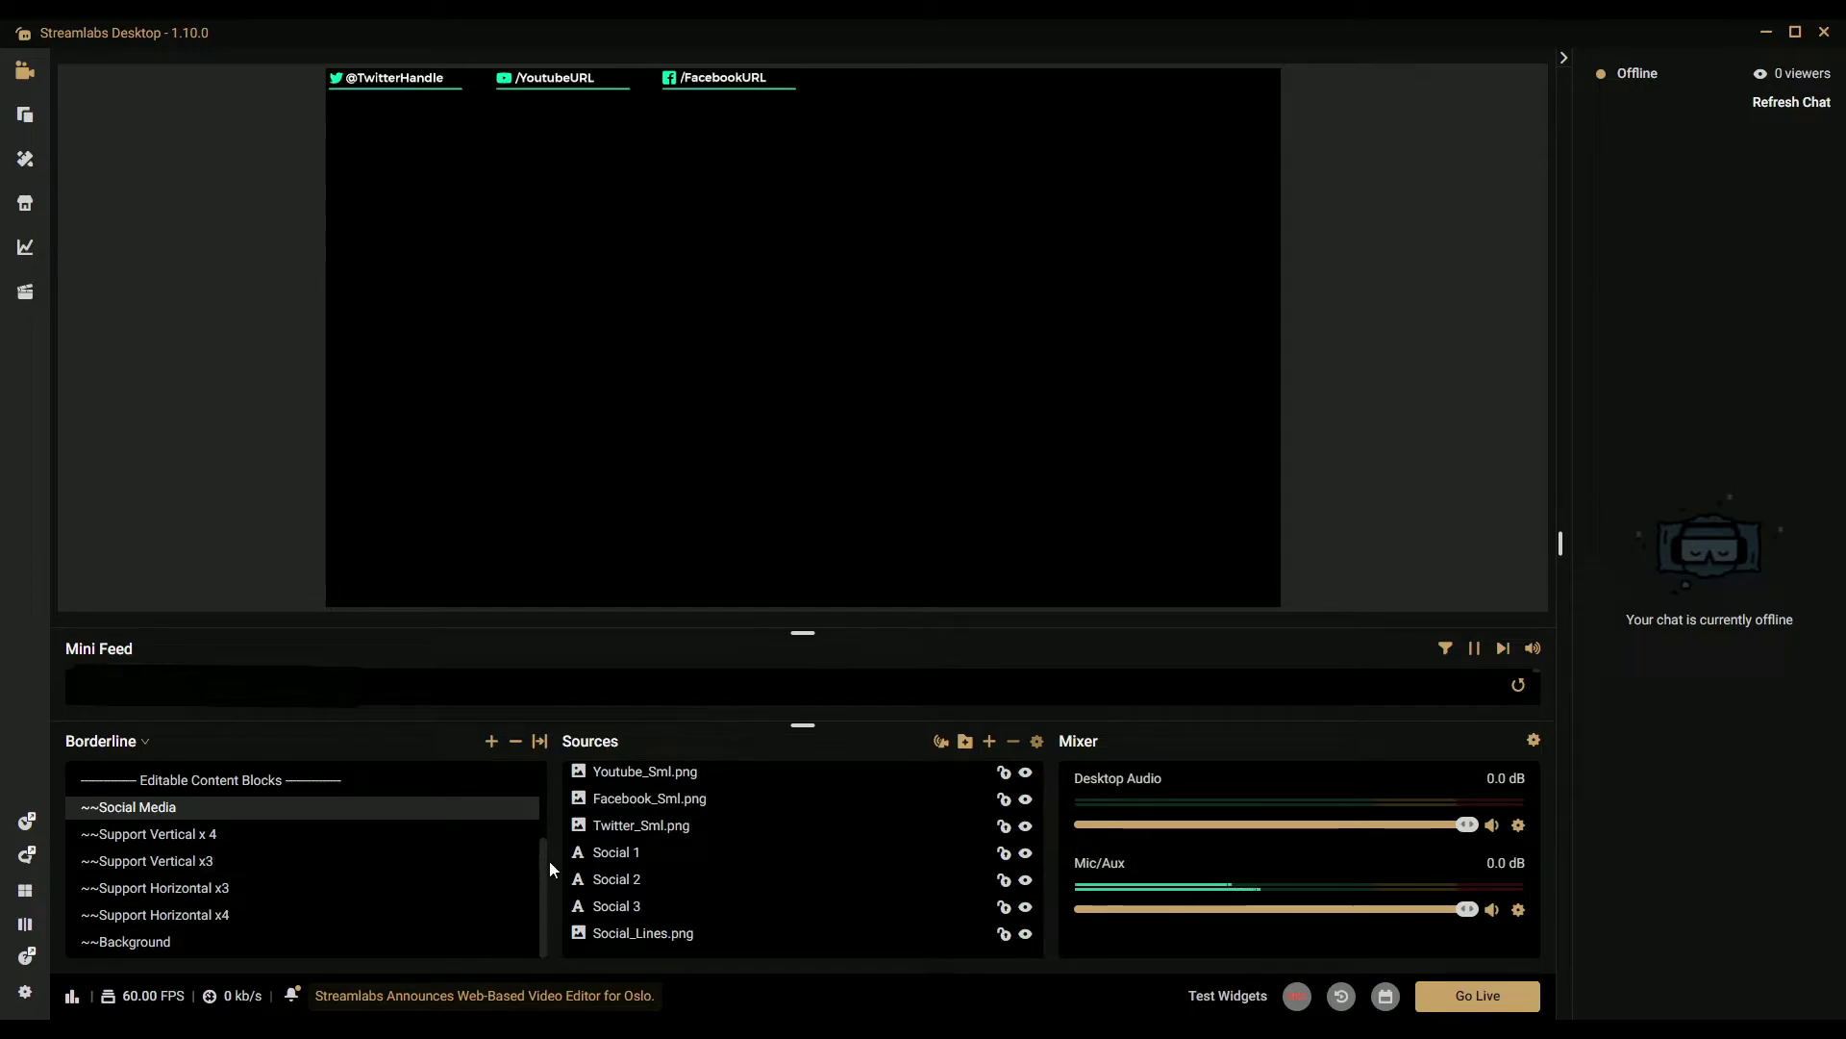
pyautogui.scroll(3, 550, 861)
# - Return to the In-Game scene and nudge the 16:9 webcam frame on the right
pyautogui.click(133, 853)
pyautogui.moveTo(134, 855)
pyautogui.mouseDown()
pyautogui.moveTo(144, 769)
pyautogui.moveTo(141, 846)
pyautogui.mouseUp()
pyautogui.moveTo(1147, 362); pyautogui.dragTo(1140, 363)
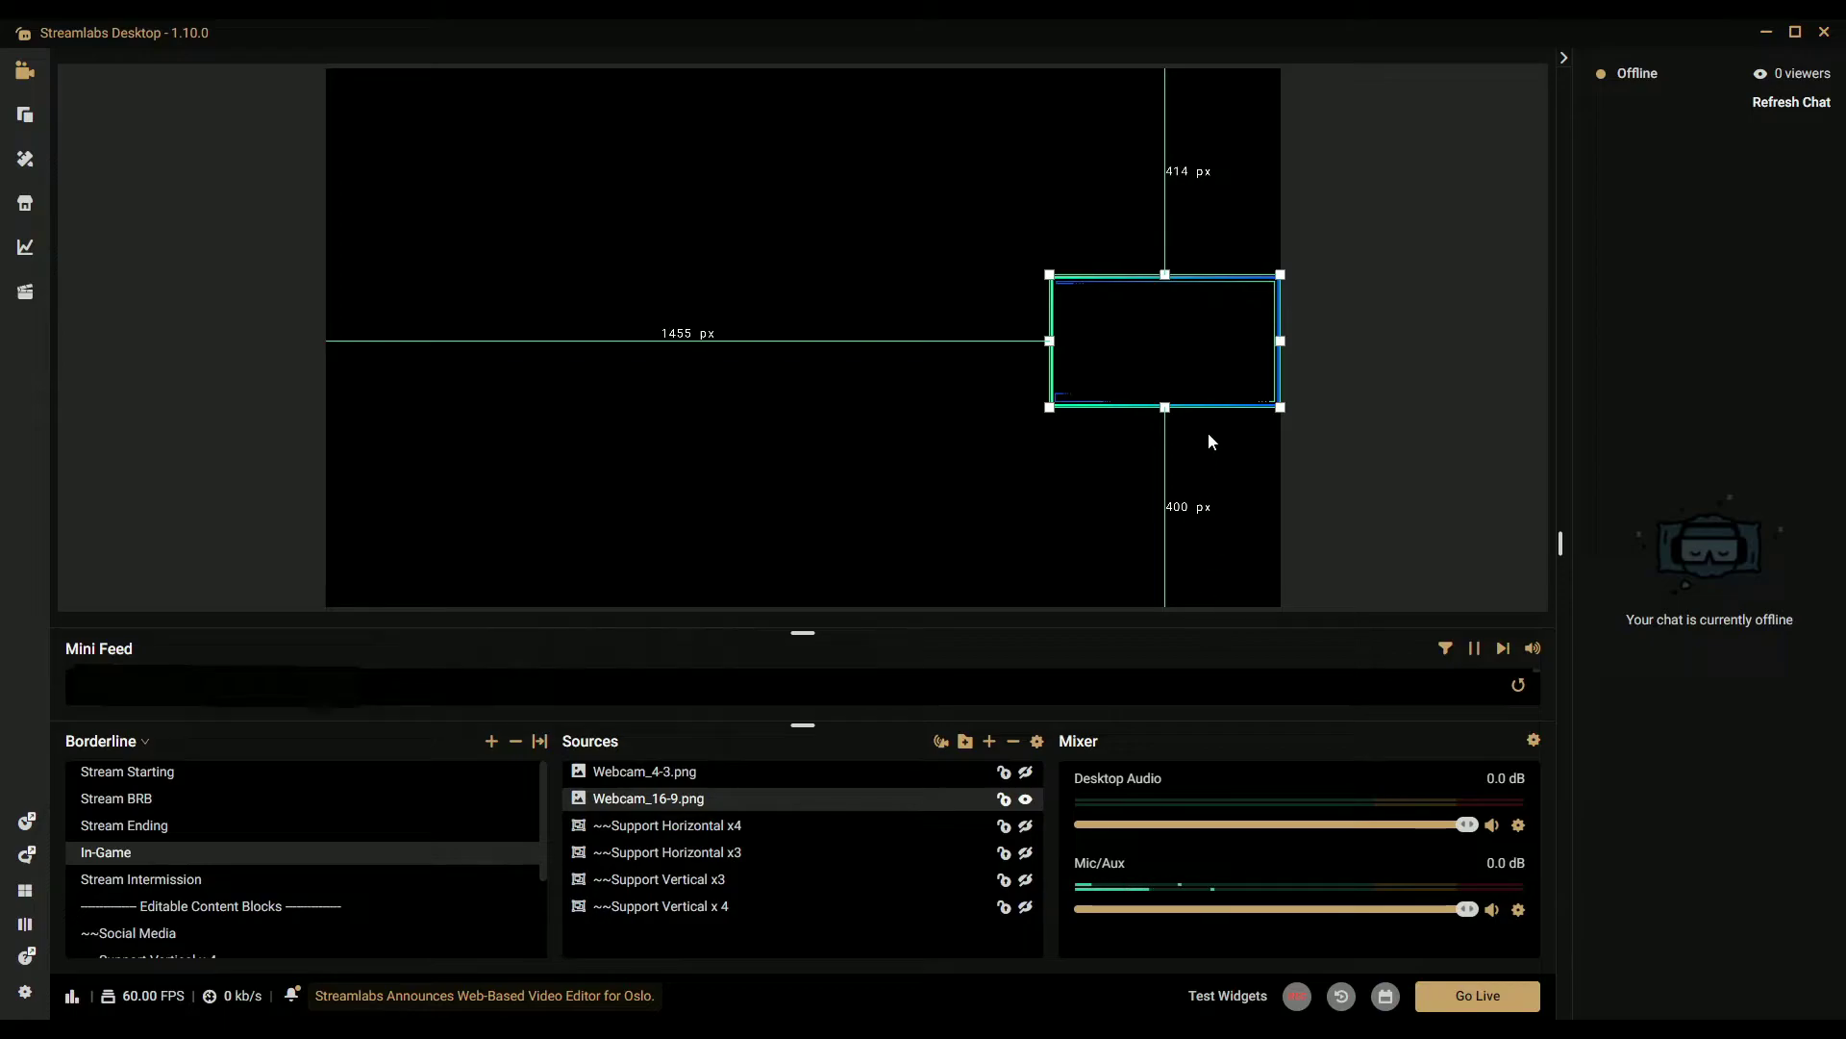
pyautogui.click(877, 435)
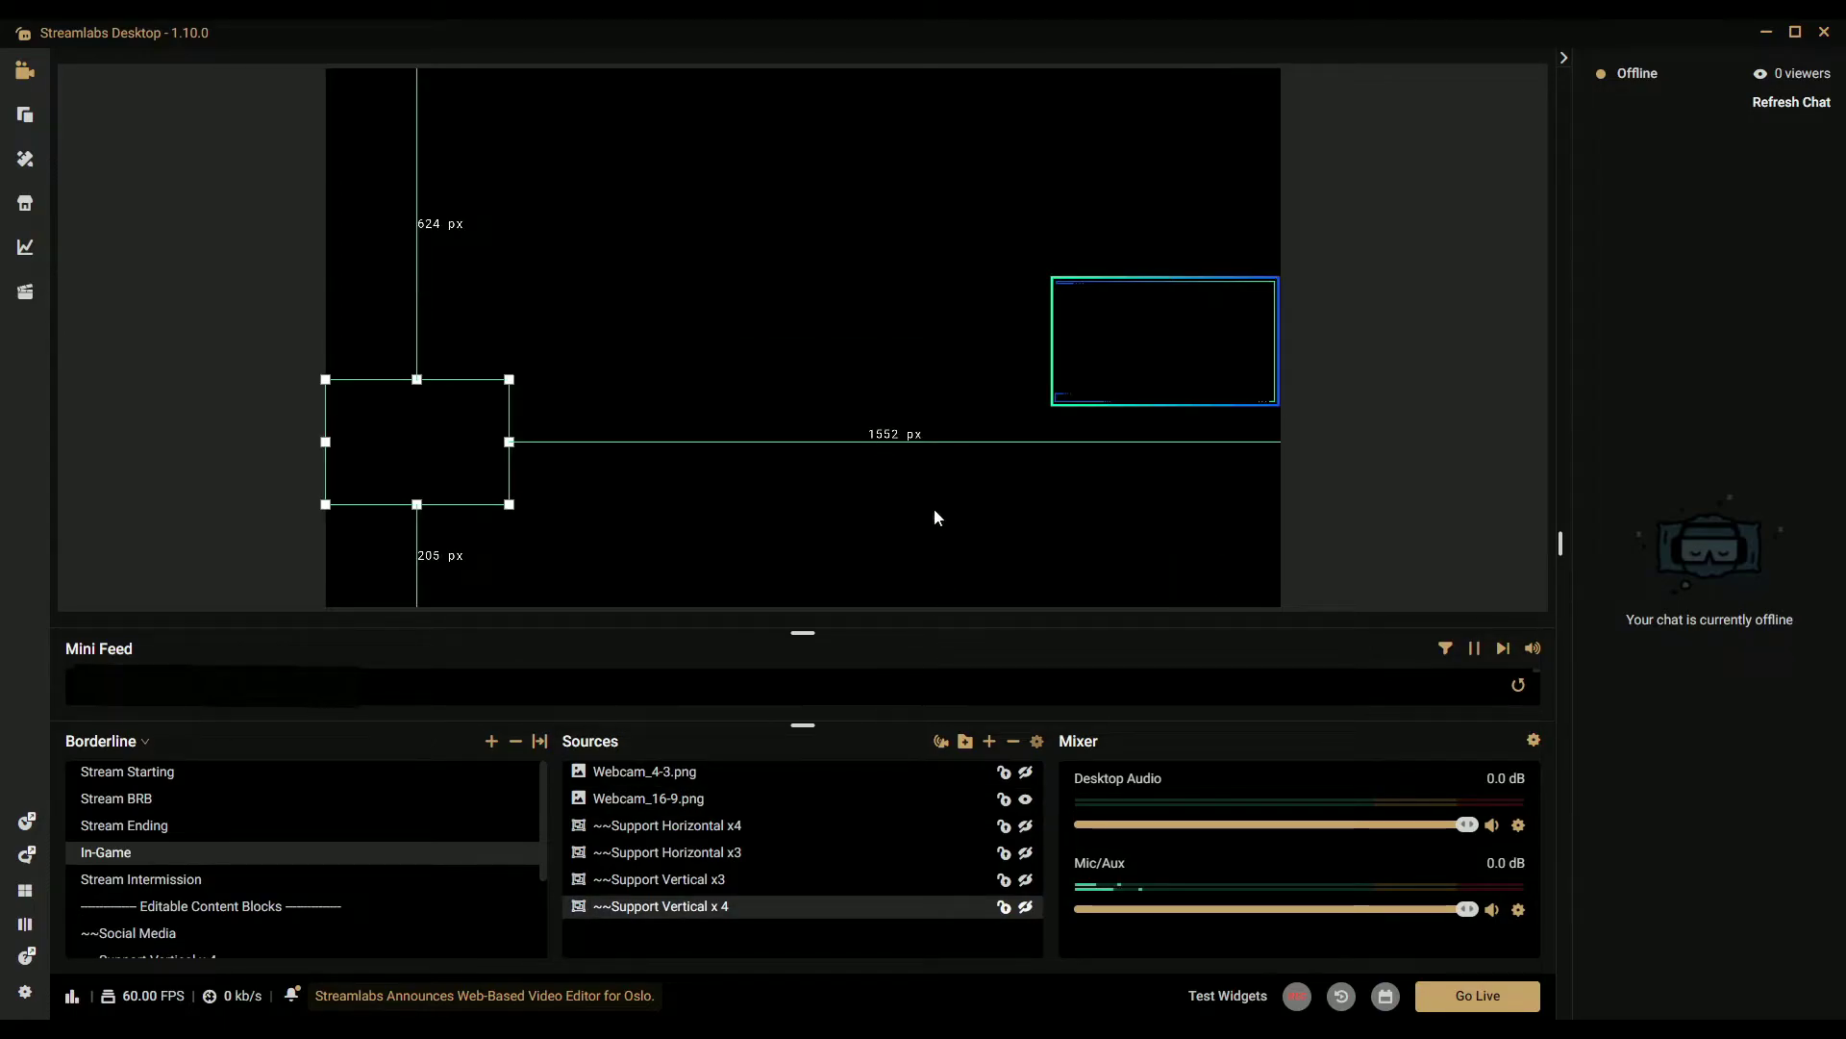
# - Paste a 16:9 webcam copy, move it left, delete it, and return to the theme store
pyautogui.hotkey('ctrl', 'v')
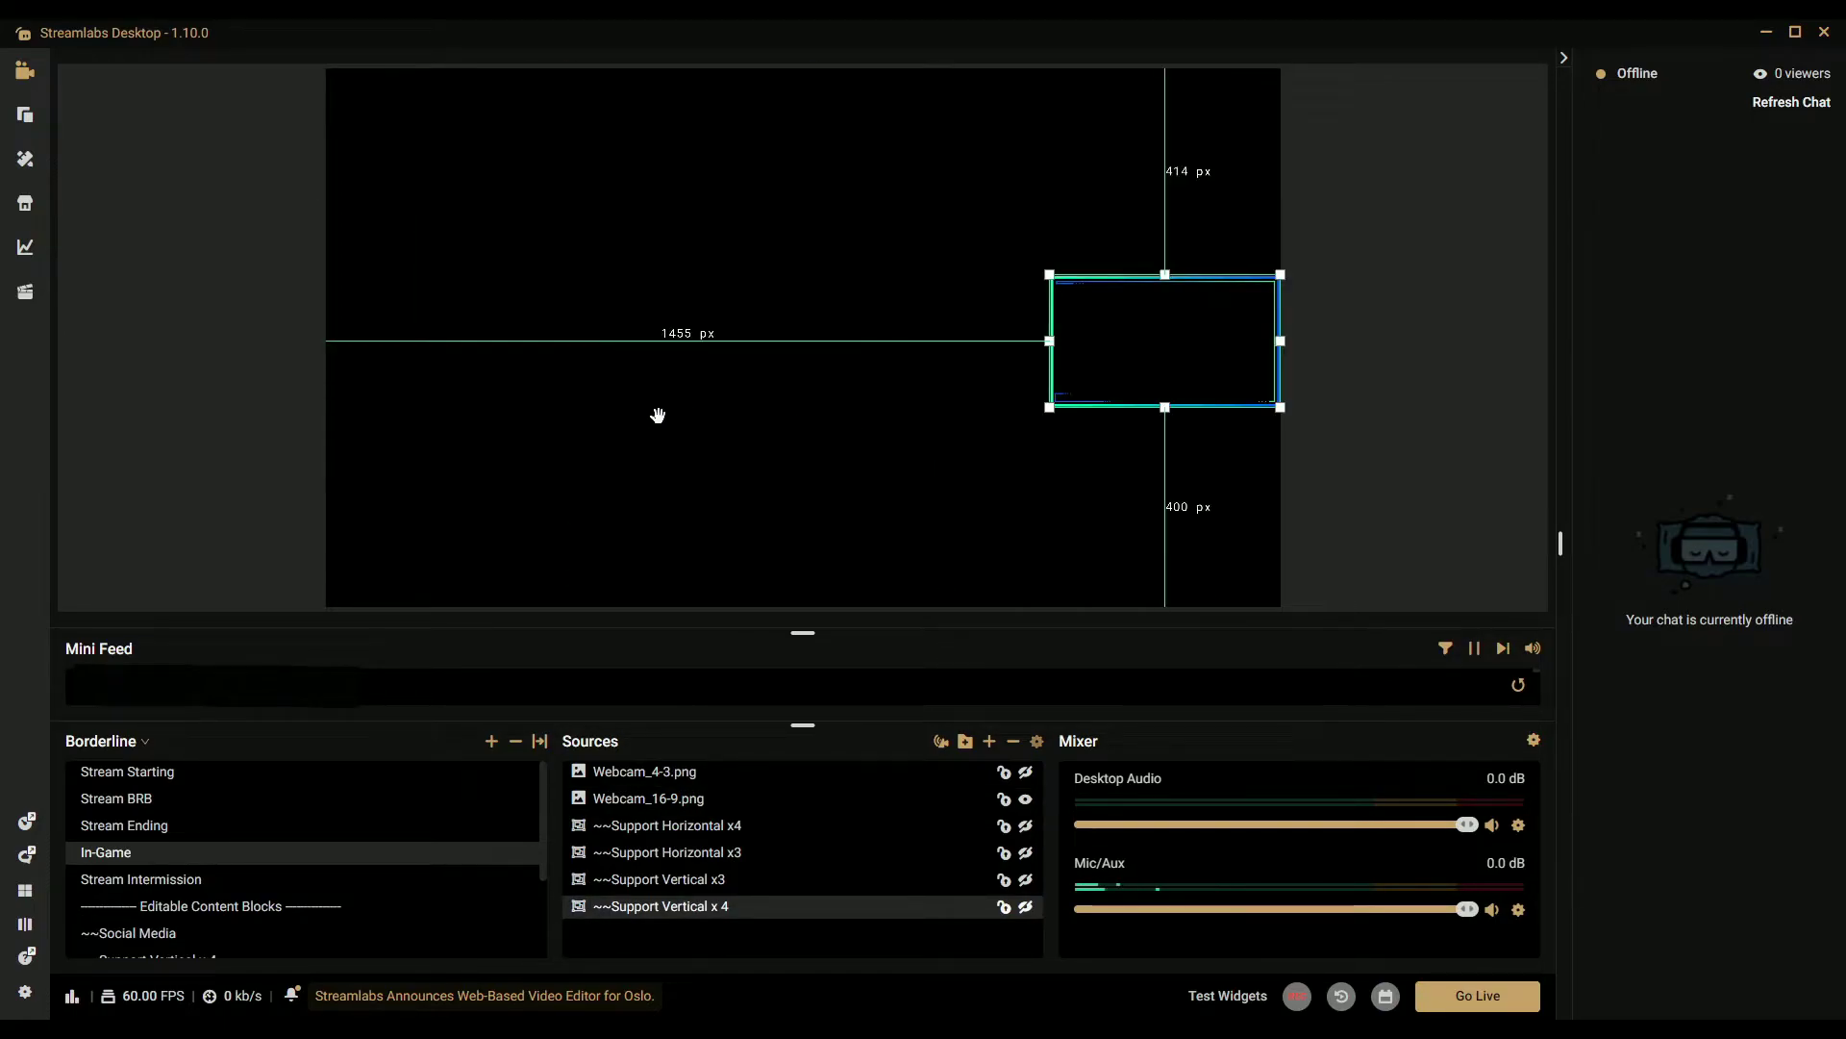
pyautogui.moveTo(1125, 371); pyautogui.dragTo(540, 380)
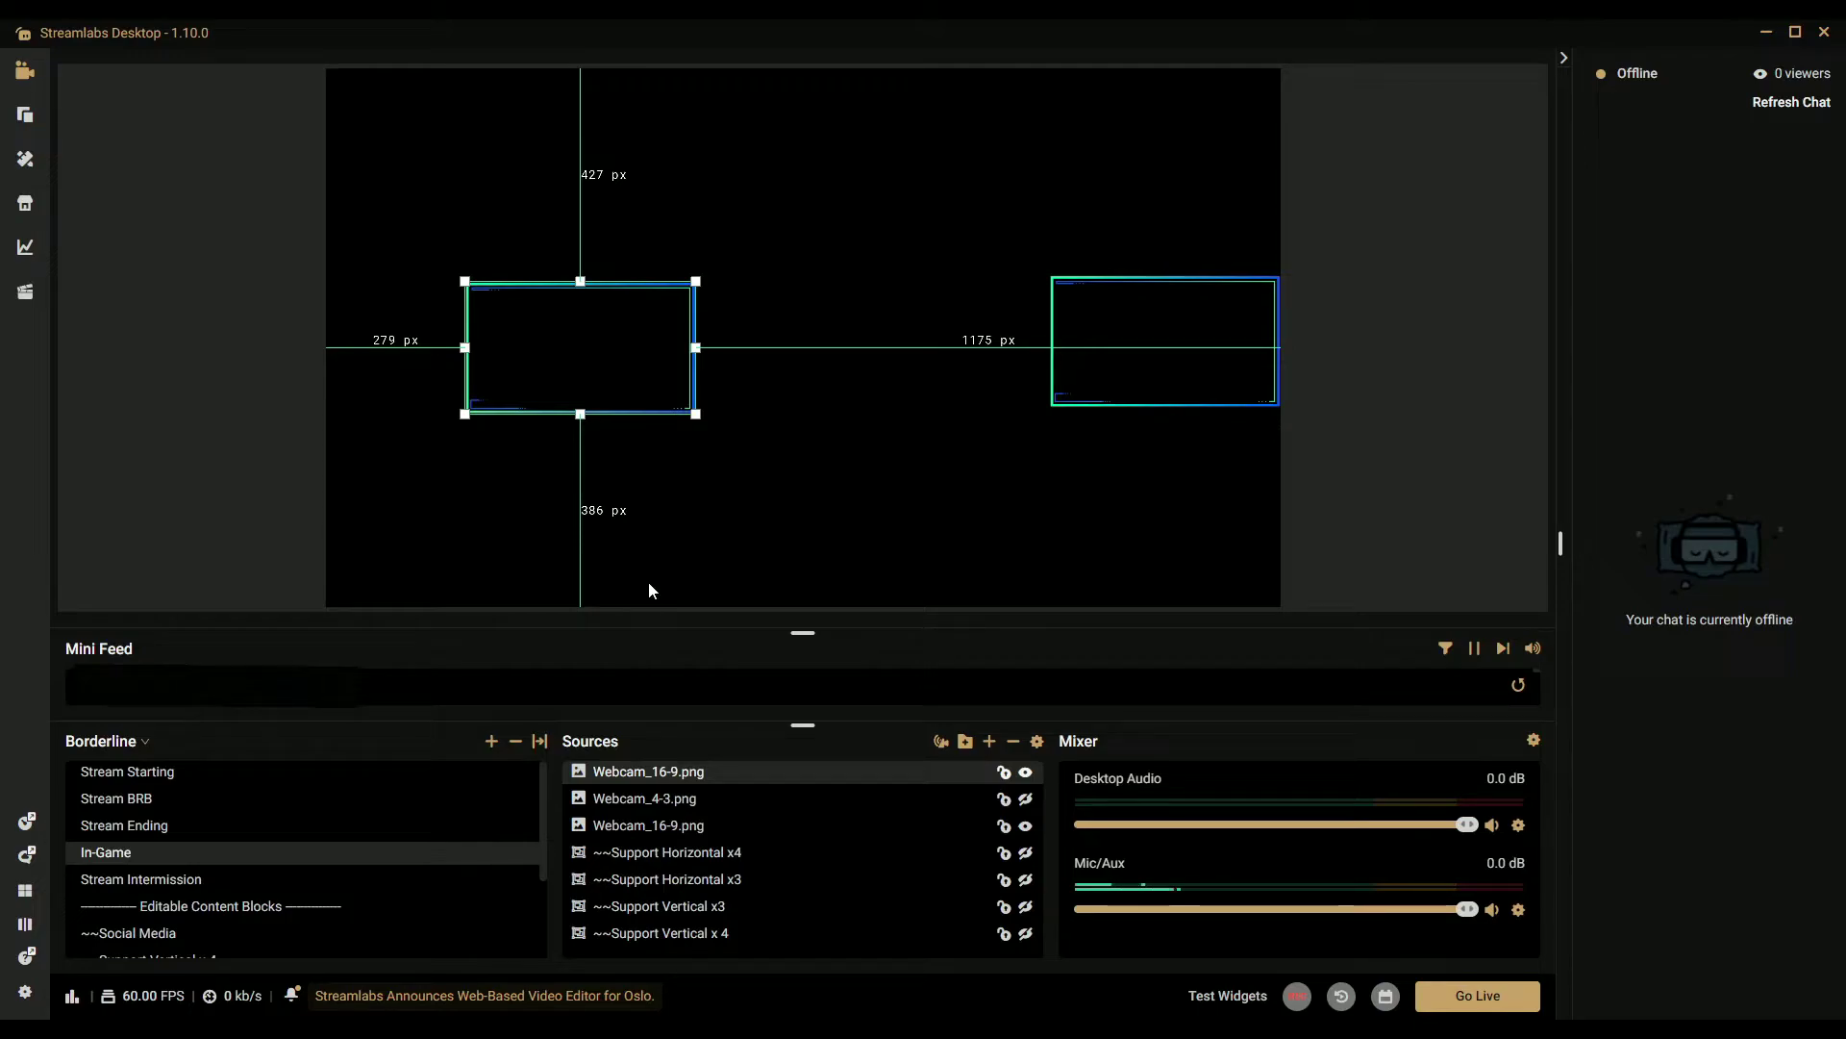
pyautogui.press('Delete')
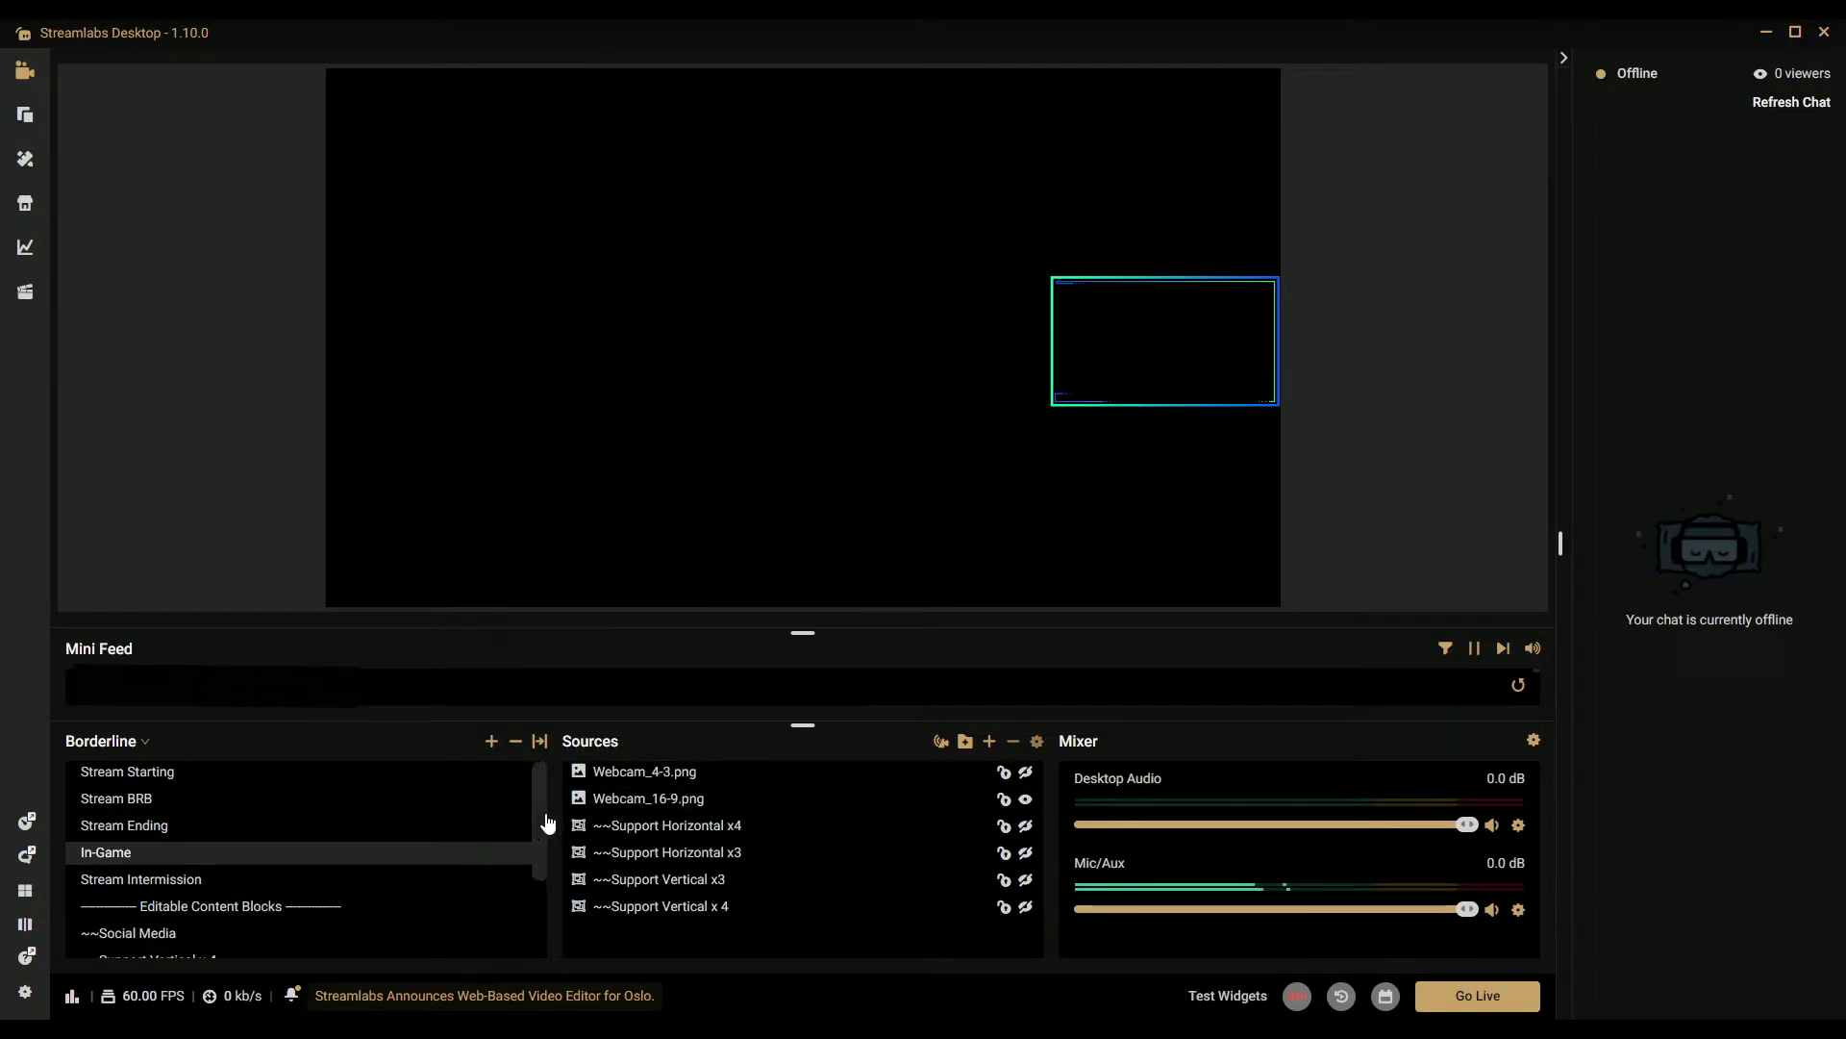
pyautogui.click(27, 162)
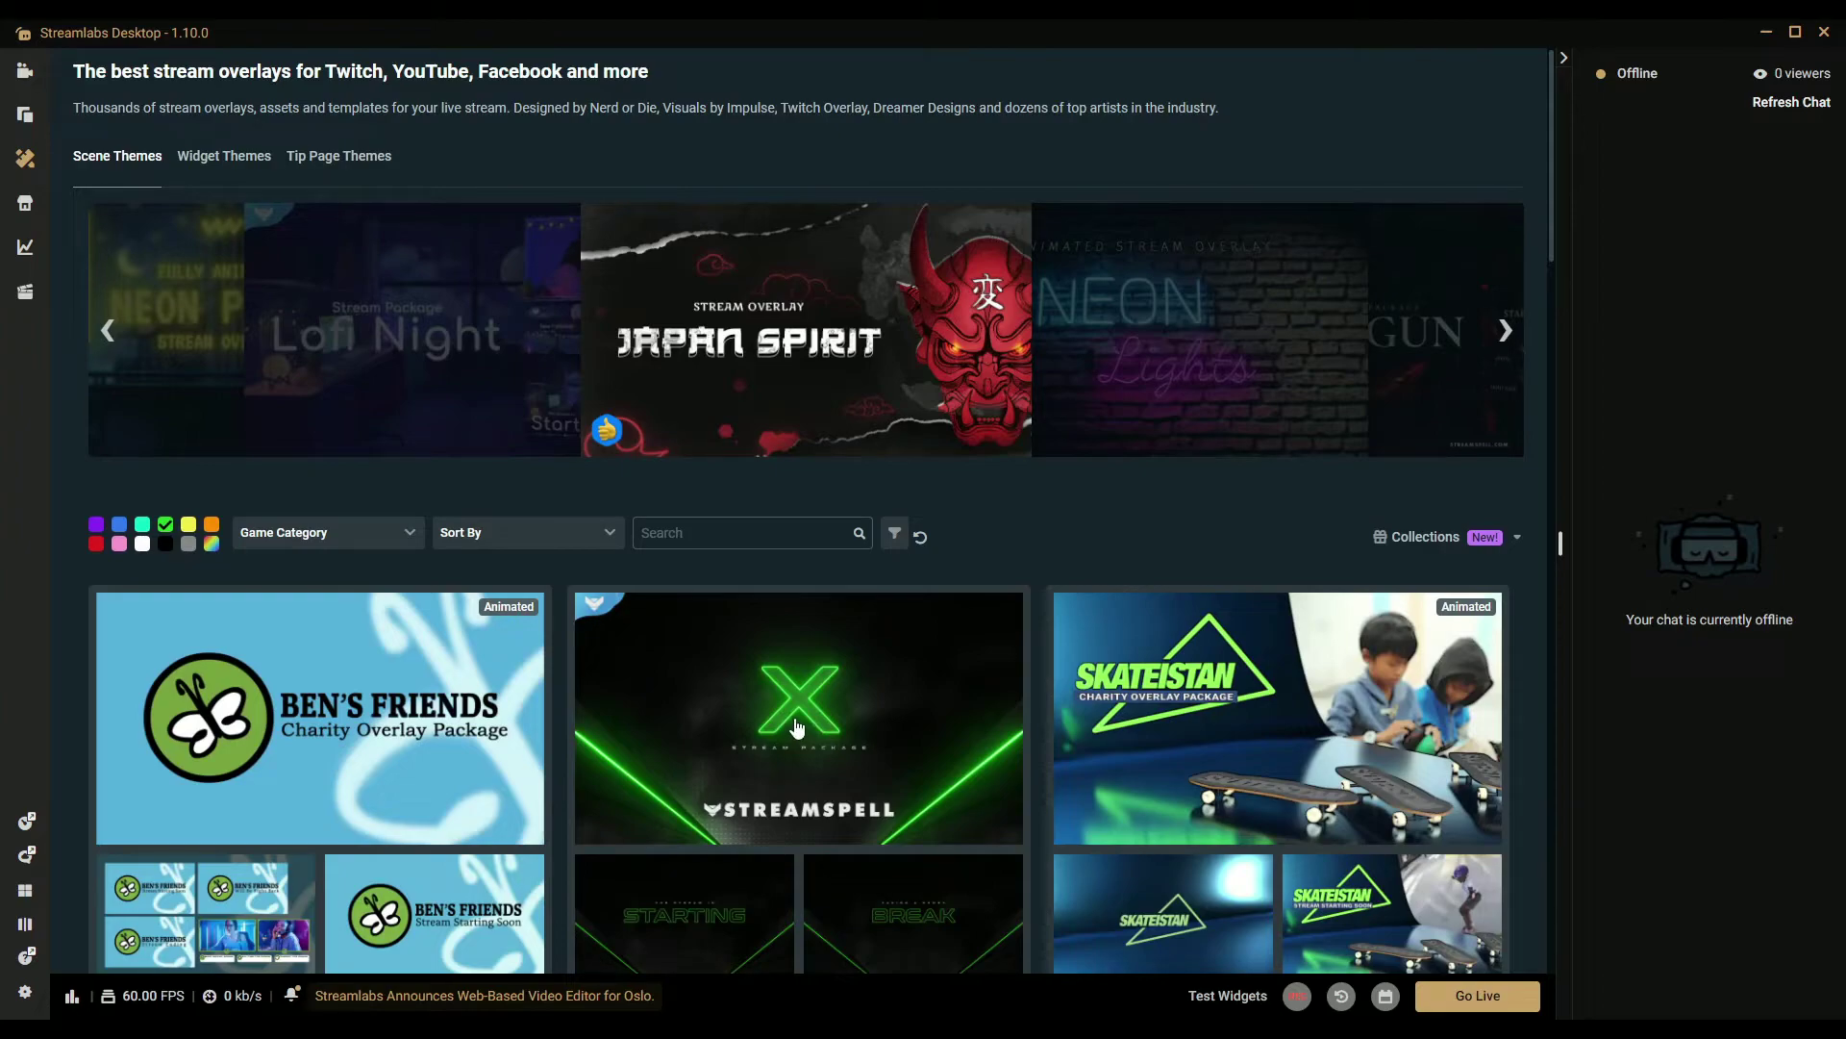
# - Search Scene Themes for 'venom' and open the Venom theme by PremadeGFX
pyautogui.moveTo(1216, 627)
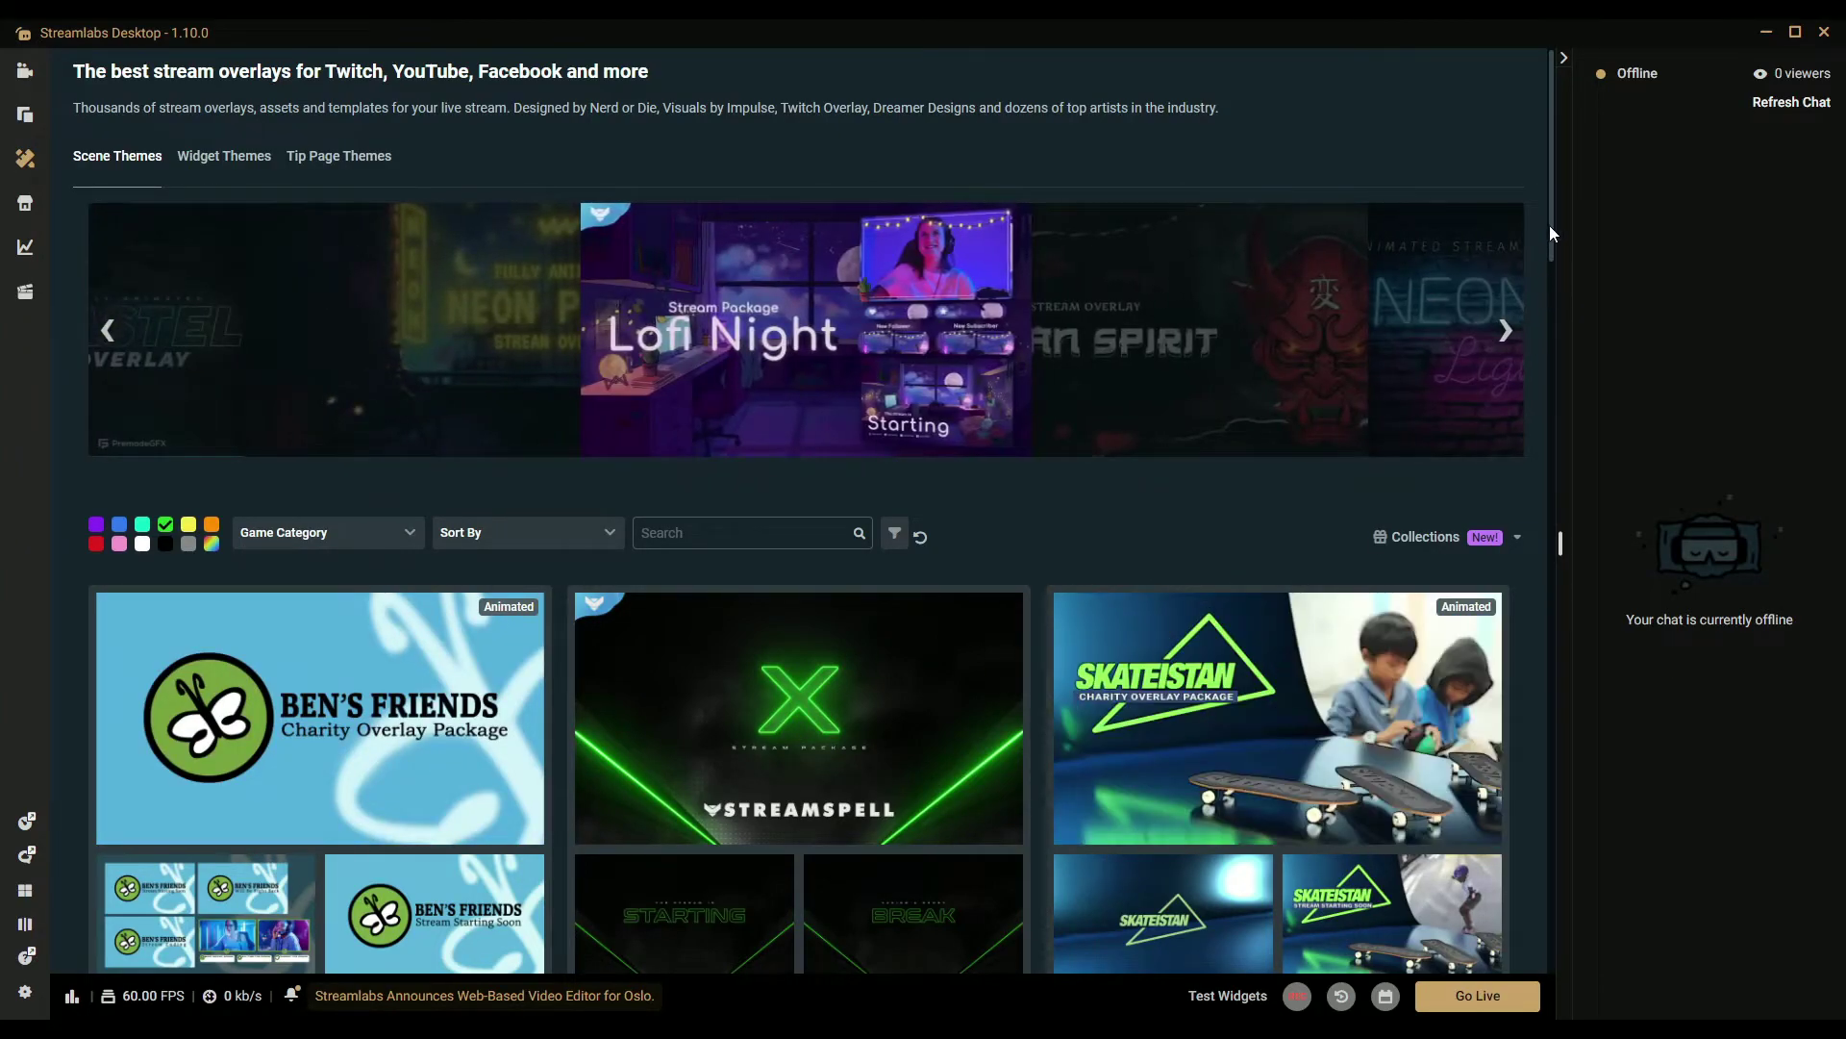
pyautogui.moveTo(1551, 227); pyautogui.dragTo(1606, 234)
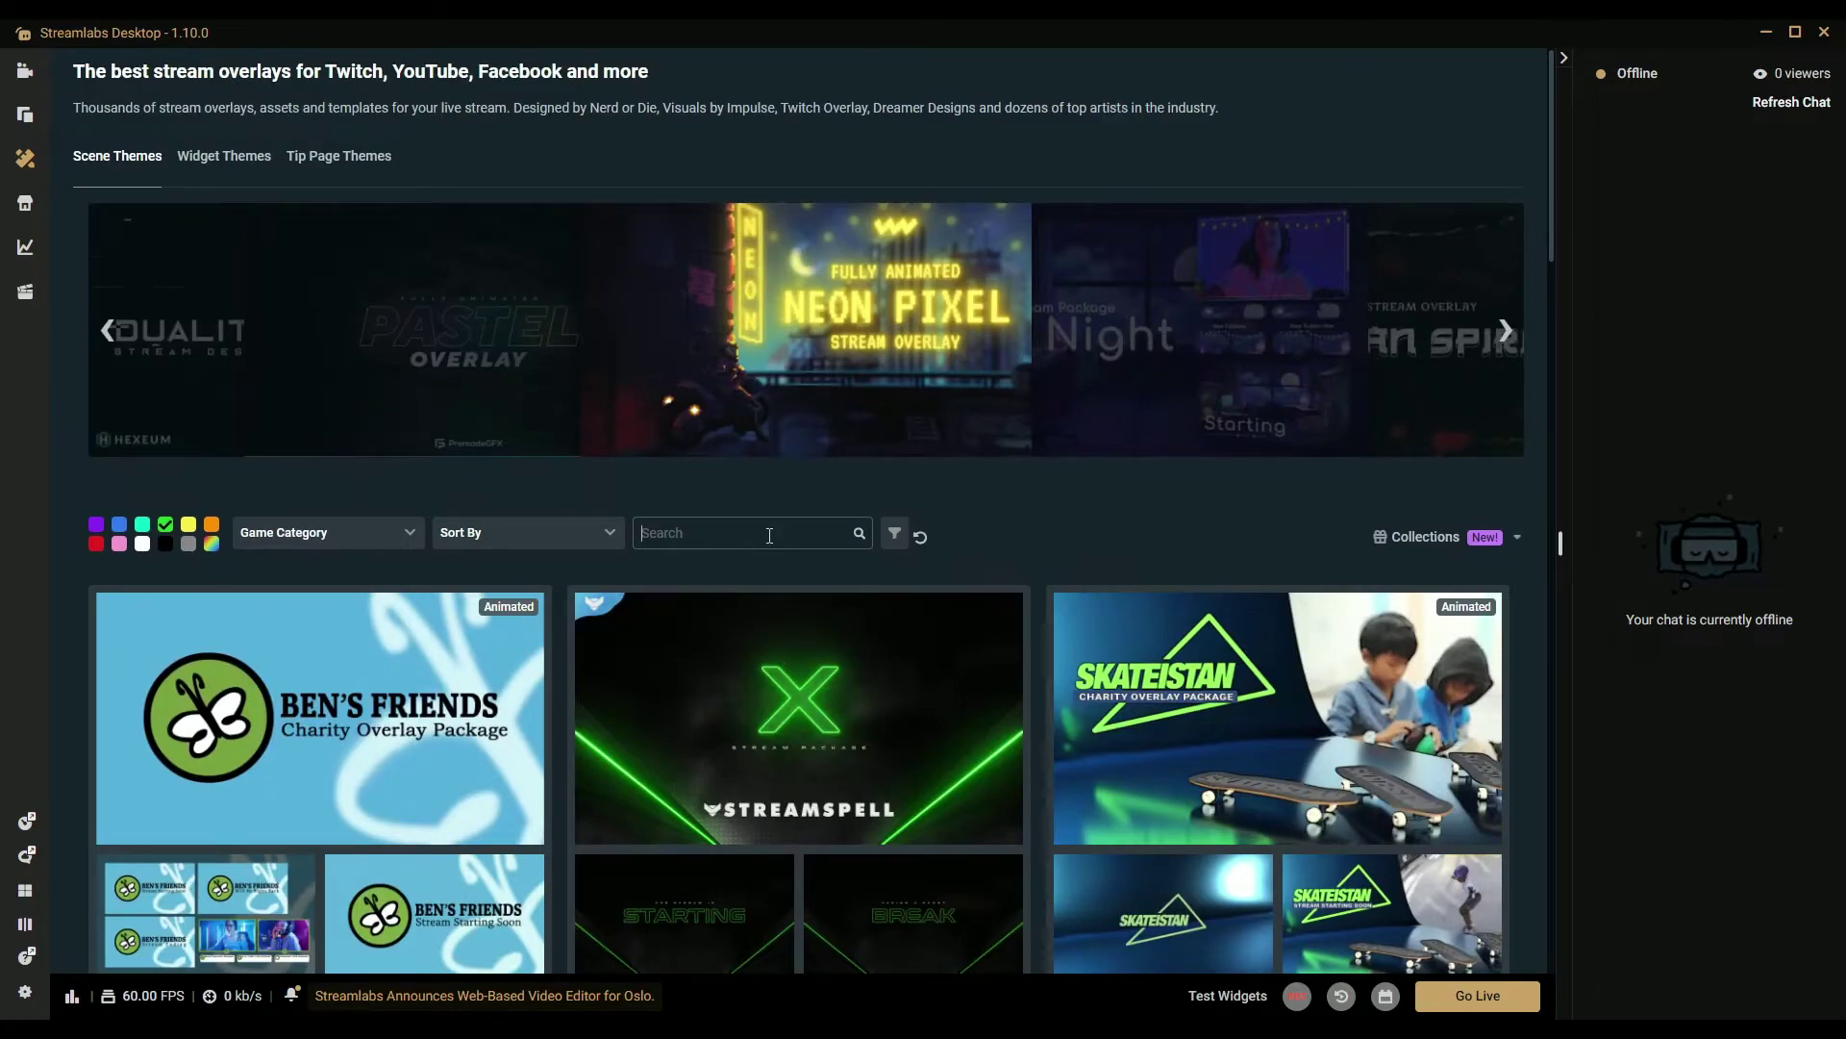
pyautogui.write('venom')
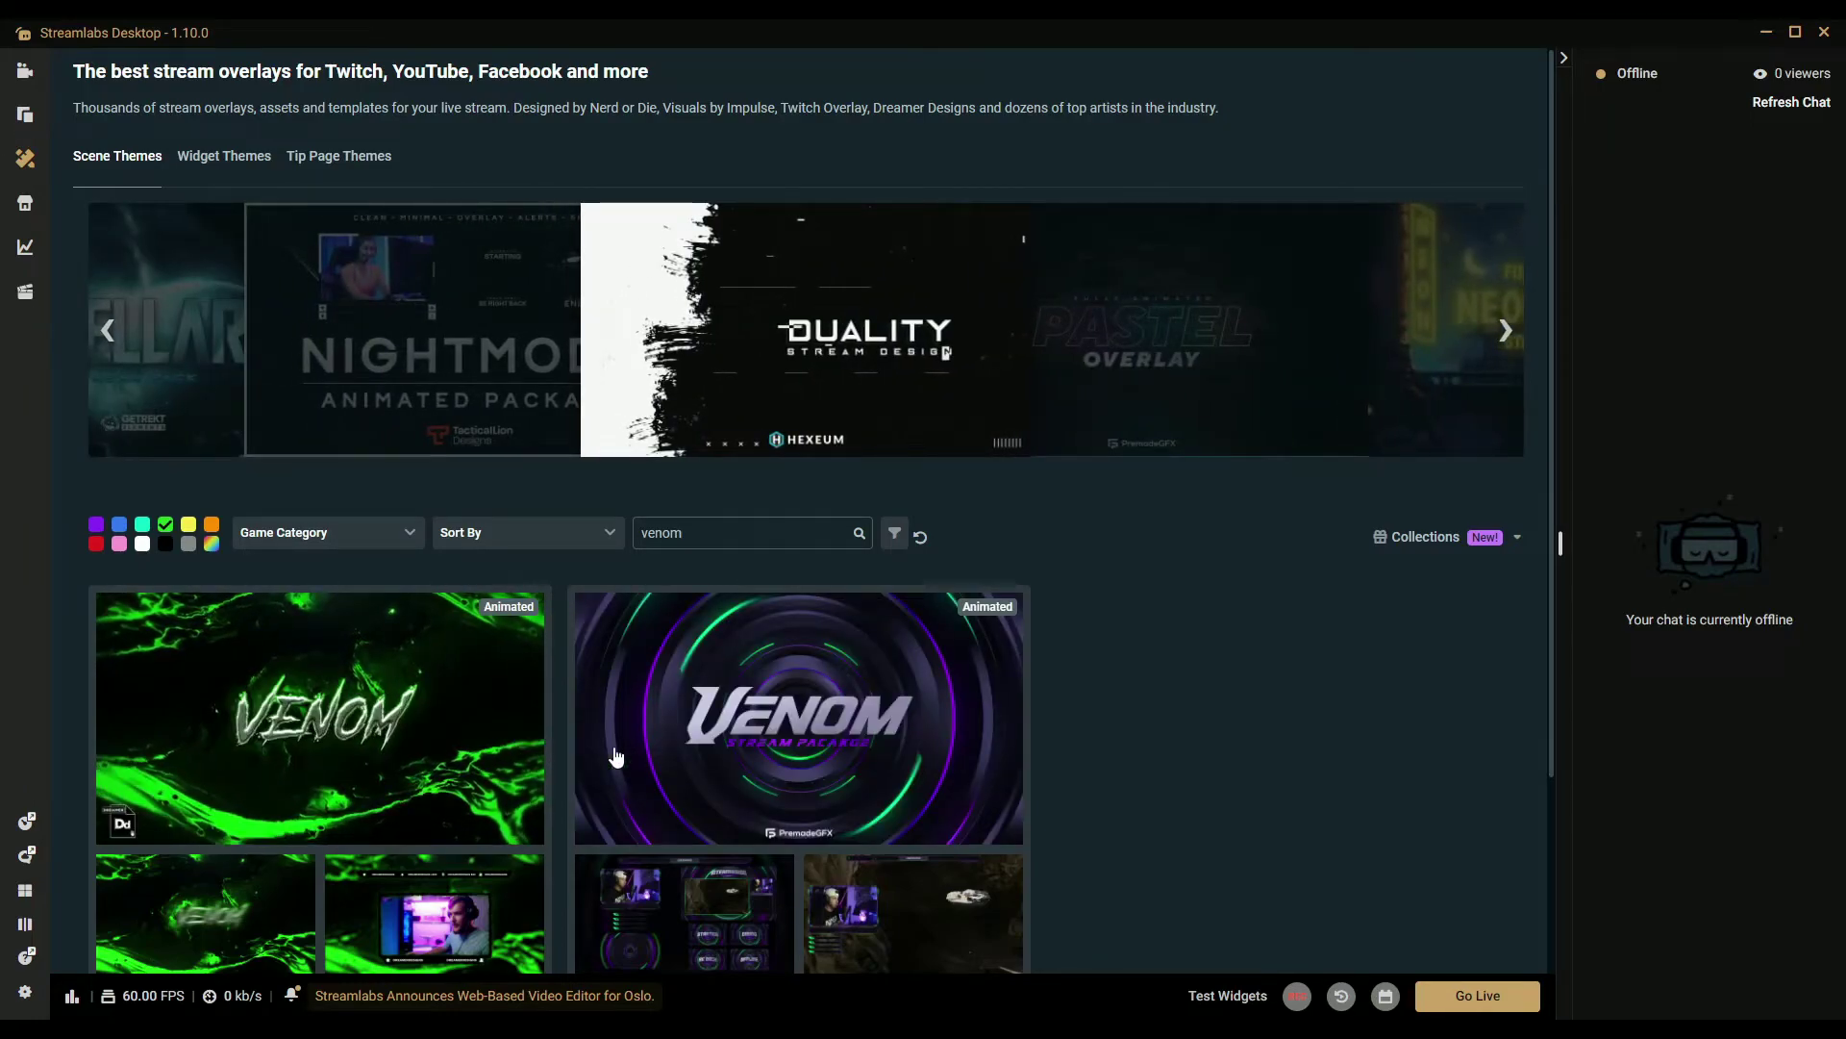
pyautogui.click(753, 738)
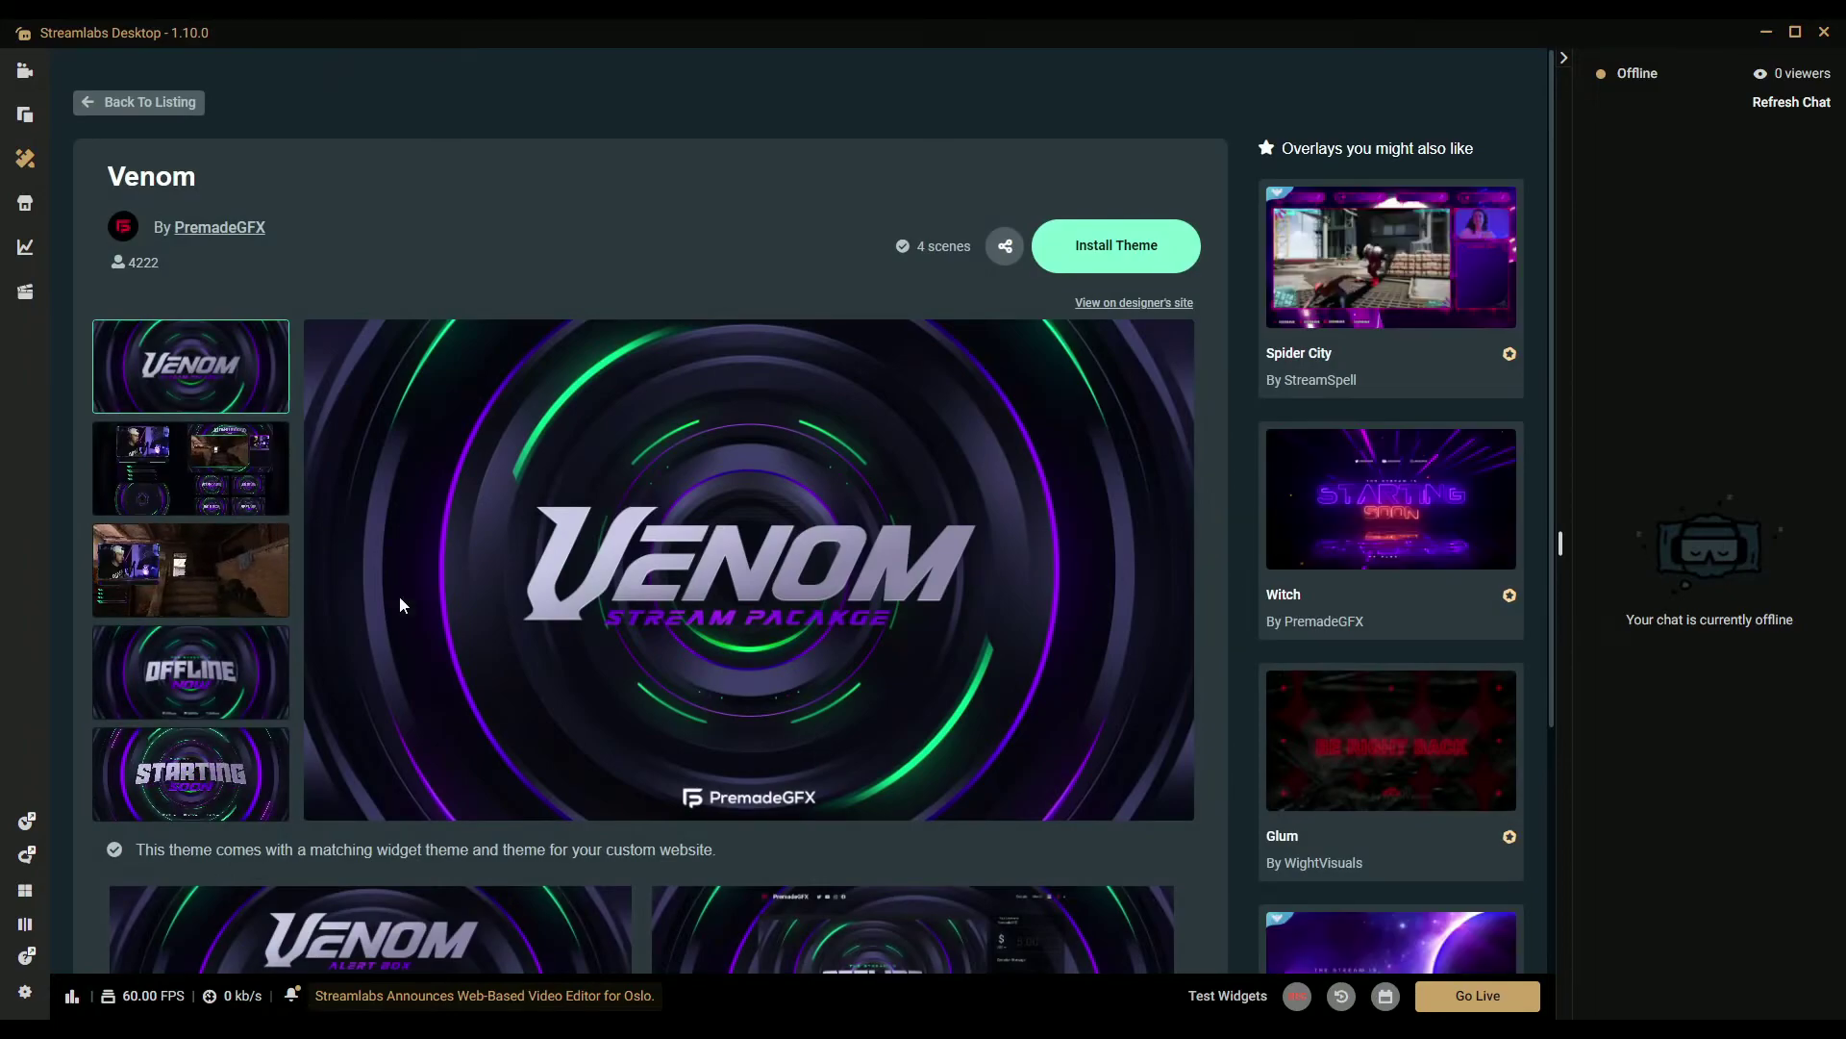
# - Preview the Venom theme's gameplay, offline and starting soon scenes, then install the theme
pyautogui.click(251, 484)
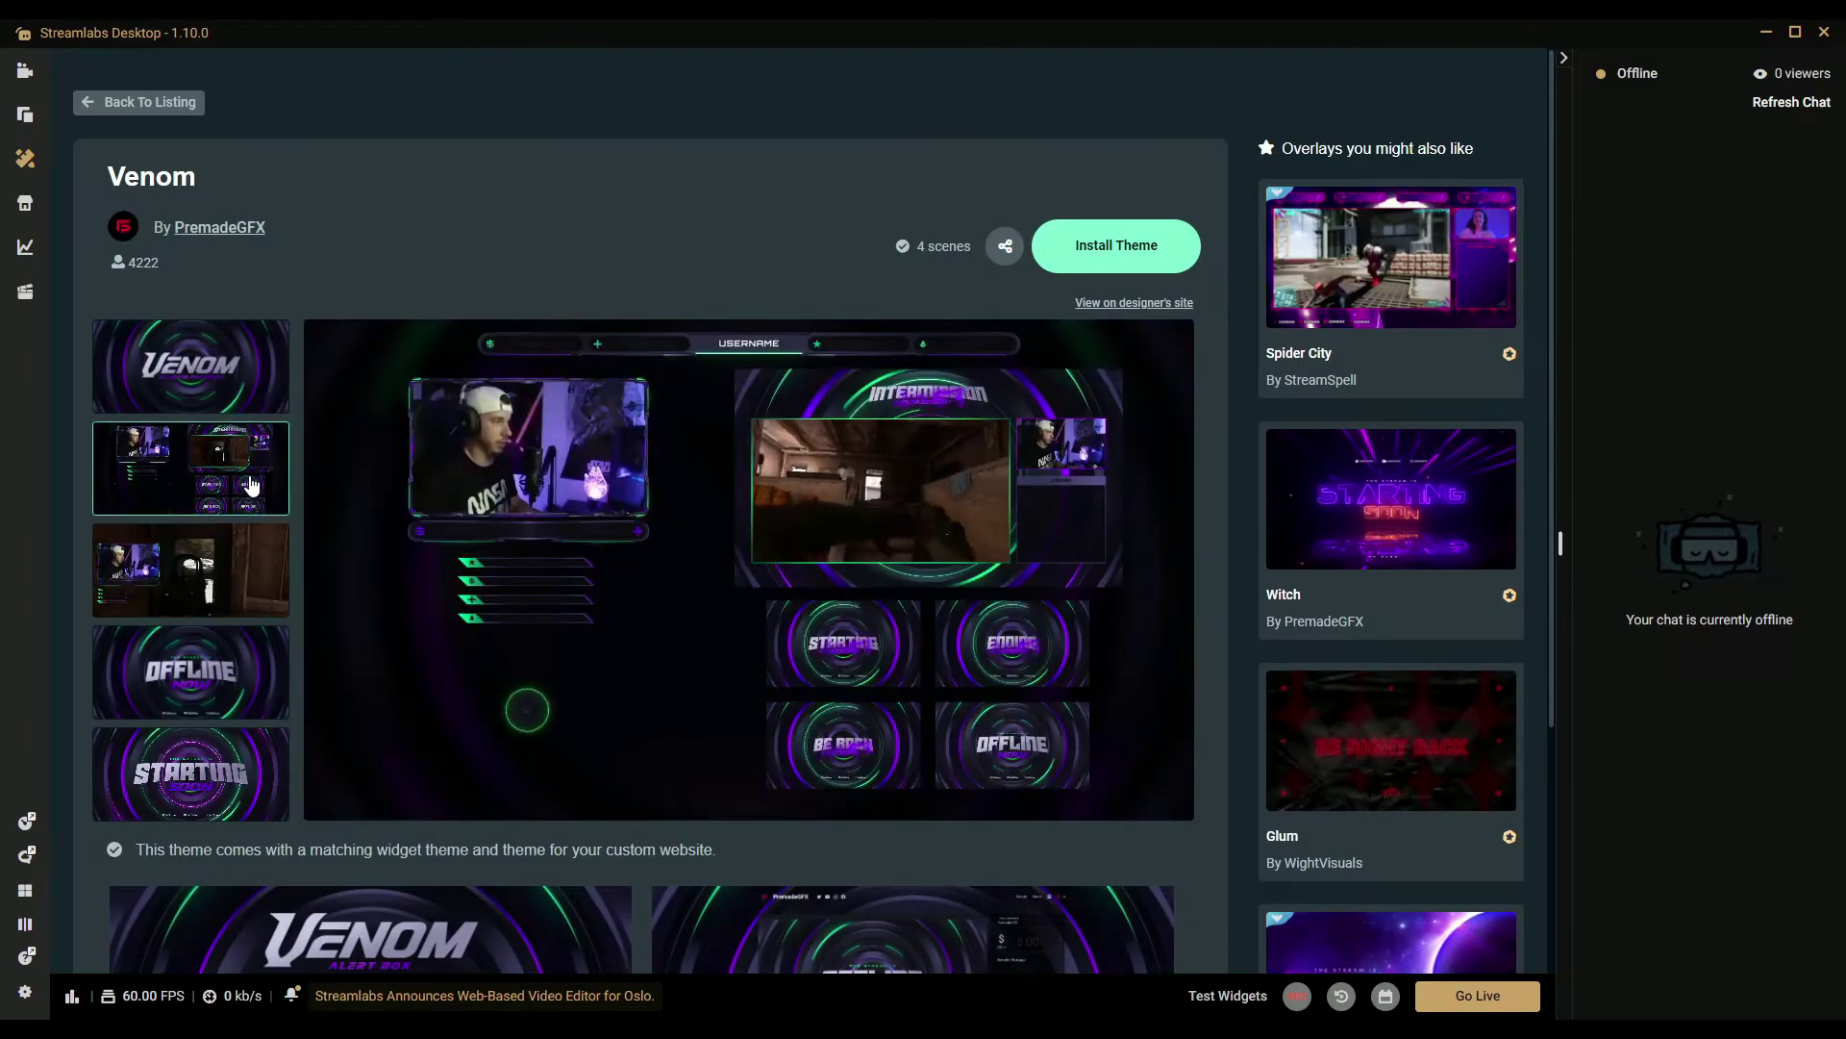
pyautogui.click(253, 569)
pyautogui.click(254, 651)
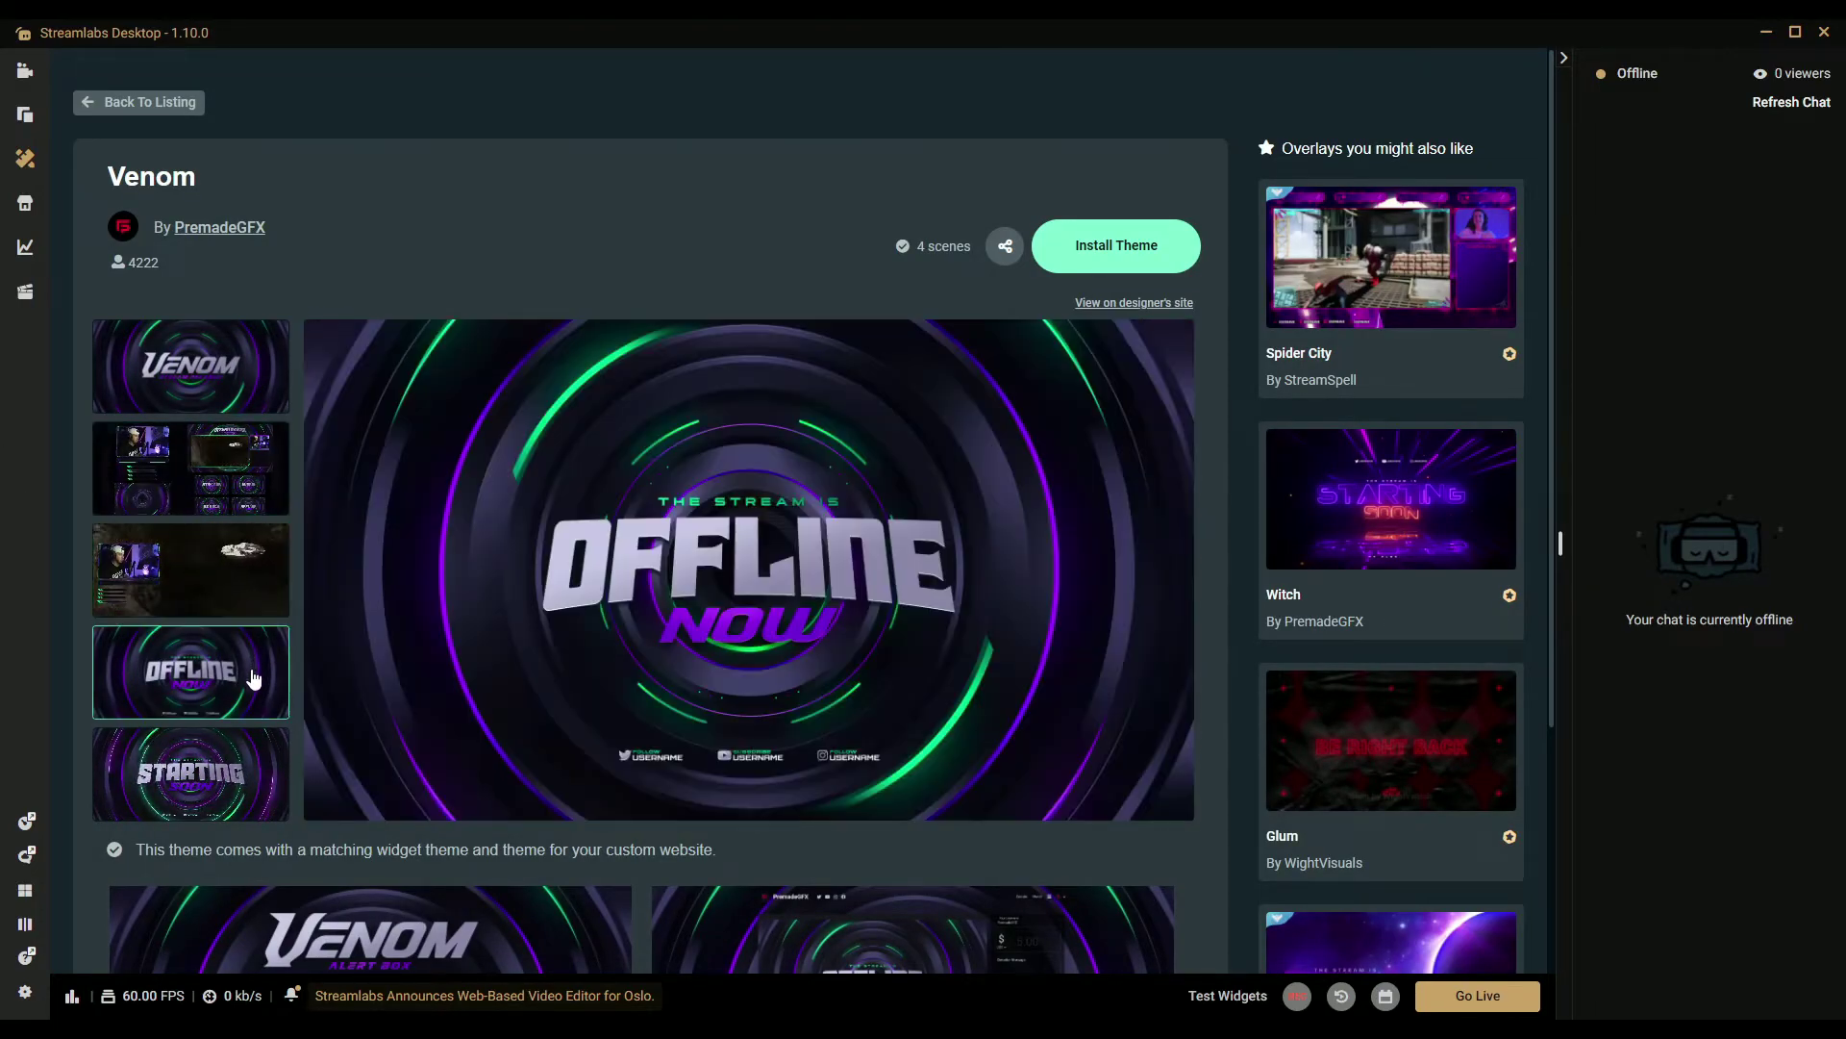
pyautogui.click(246, 764)
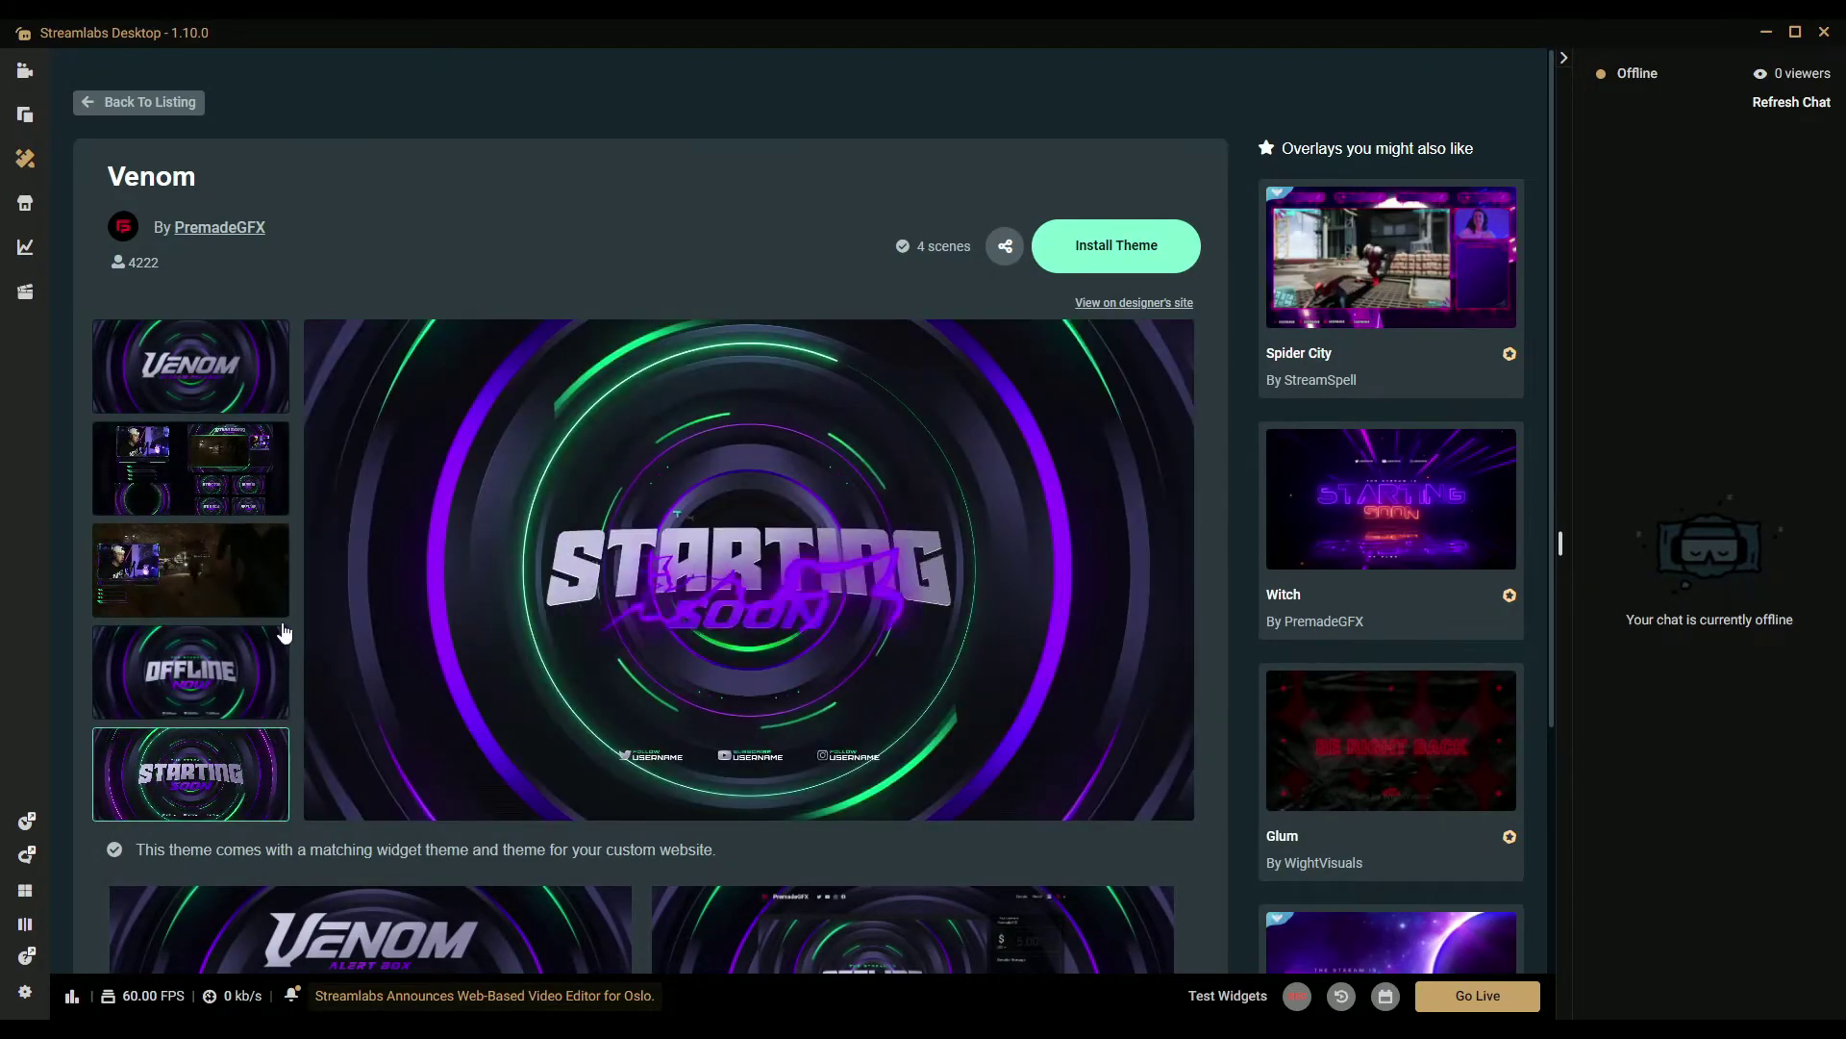
pyautogui.click(1098, 250)
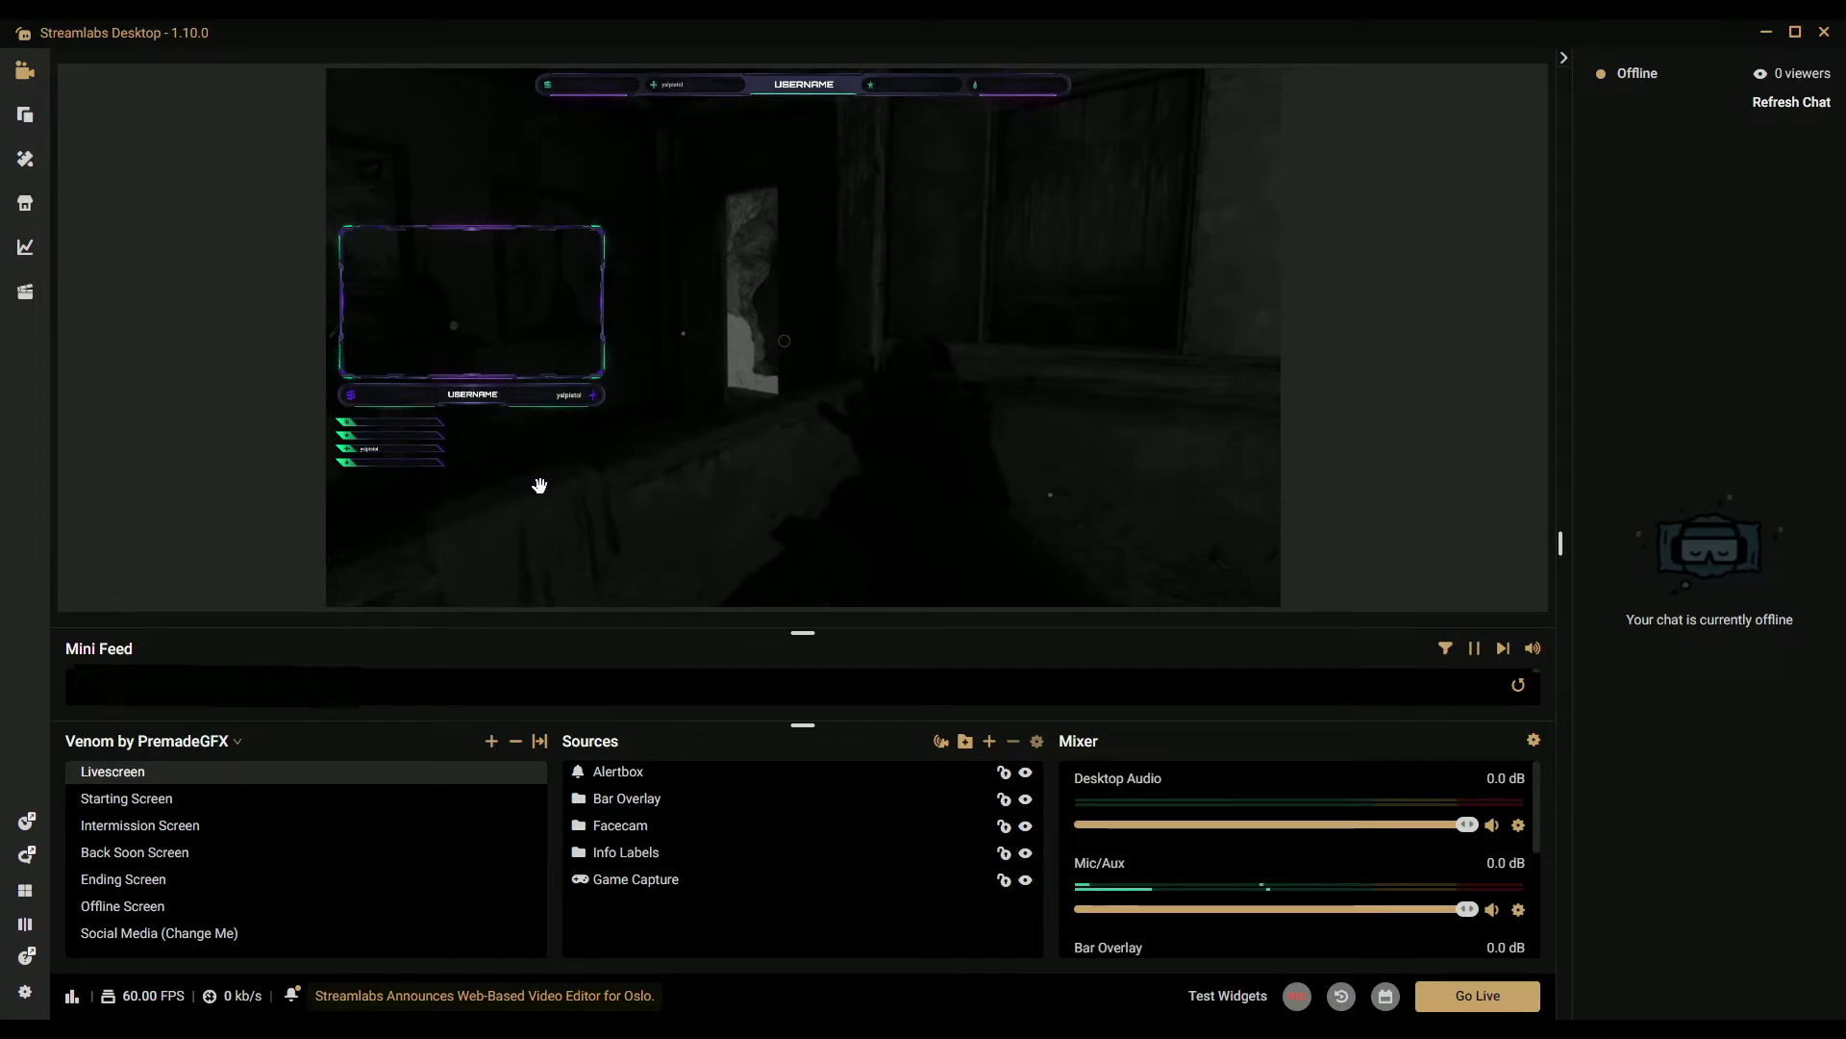
# - Nudge the Game Capture slightly left, then search 'venom' under Widget Themes
pyautogui.click(1038, 415)
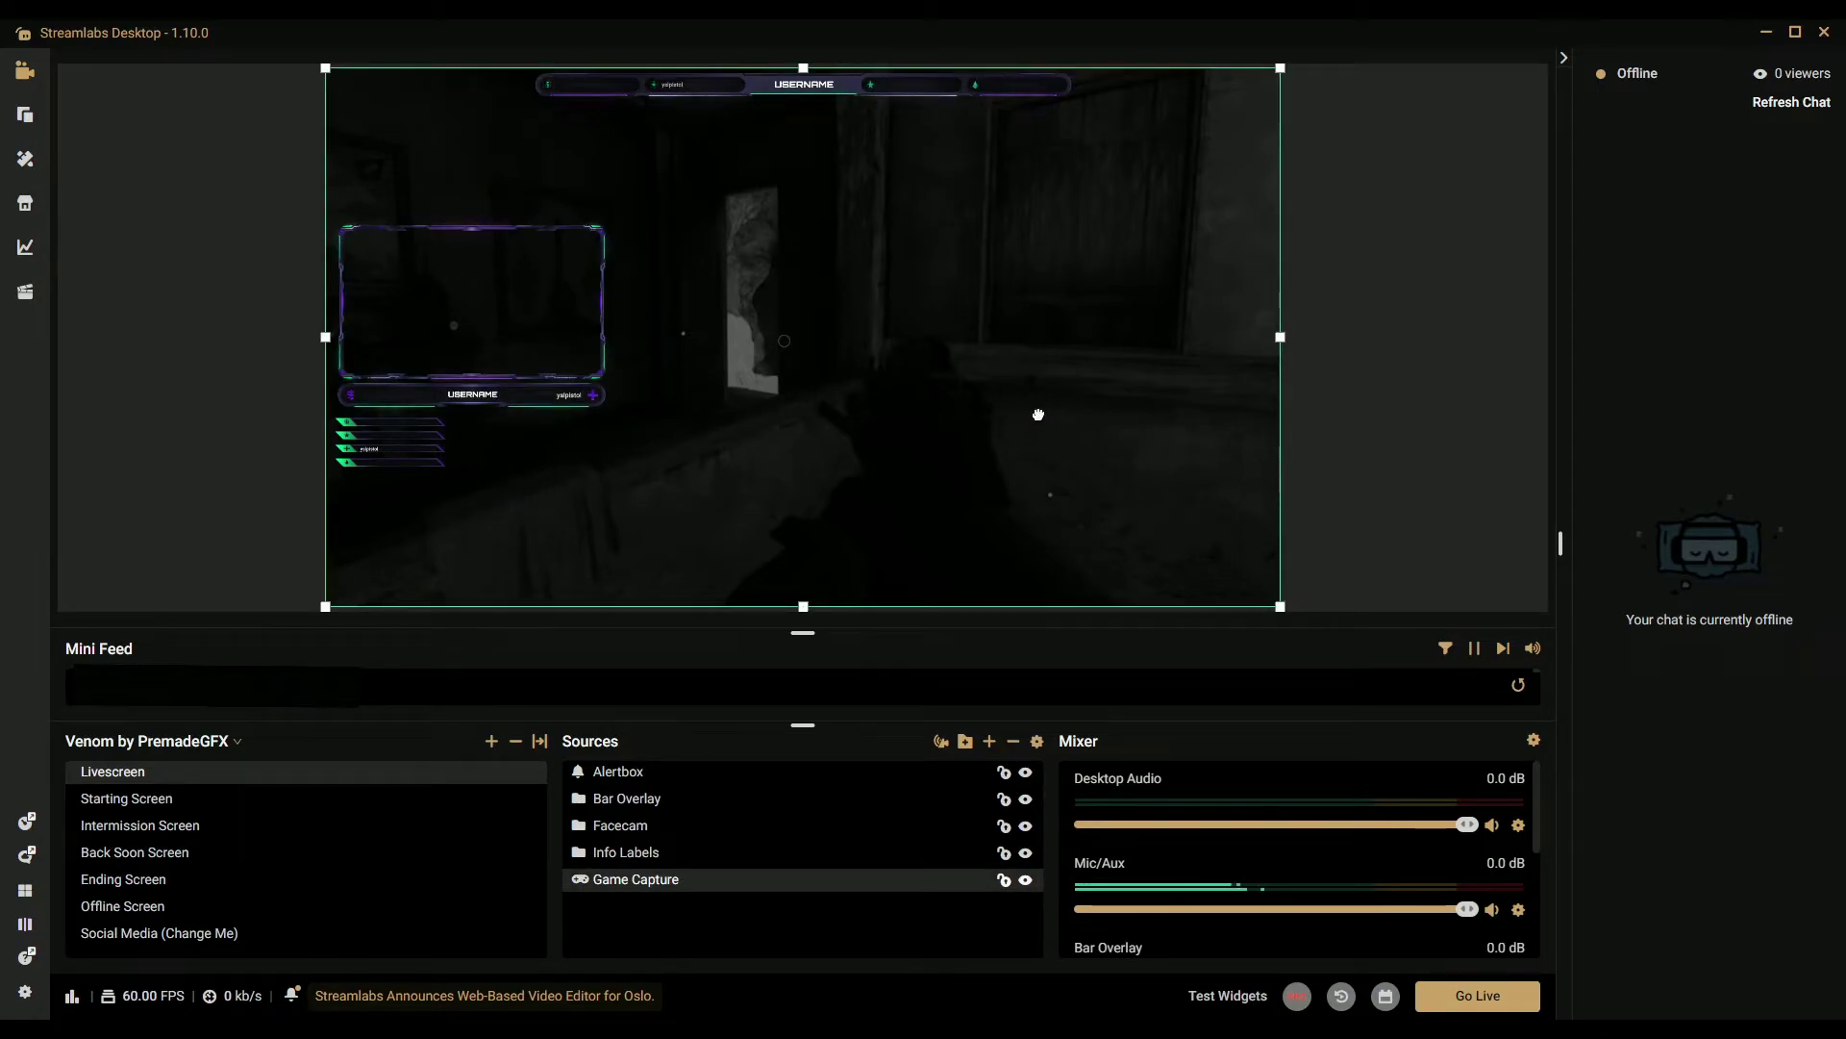
pyautogui.moveTo(1039, 414)
pyautogui.mouseDown()
pyautogui.moveTo(1007, 423)
pyautogui.moveTo(1062, 389)
pyautogui.moveTo(1039, 420)
pyautogui.mouseUp()
pyautogui.click(25, 159)
pyautogui.click(224, 156)
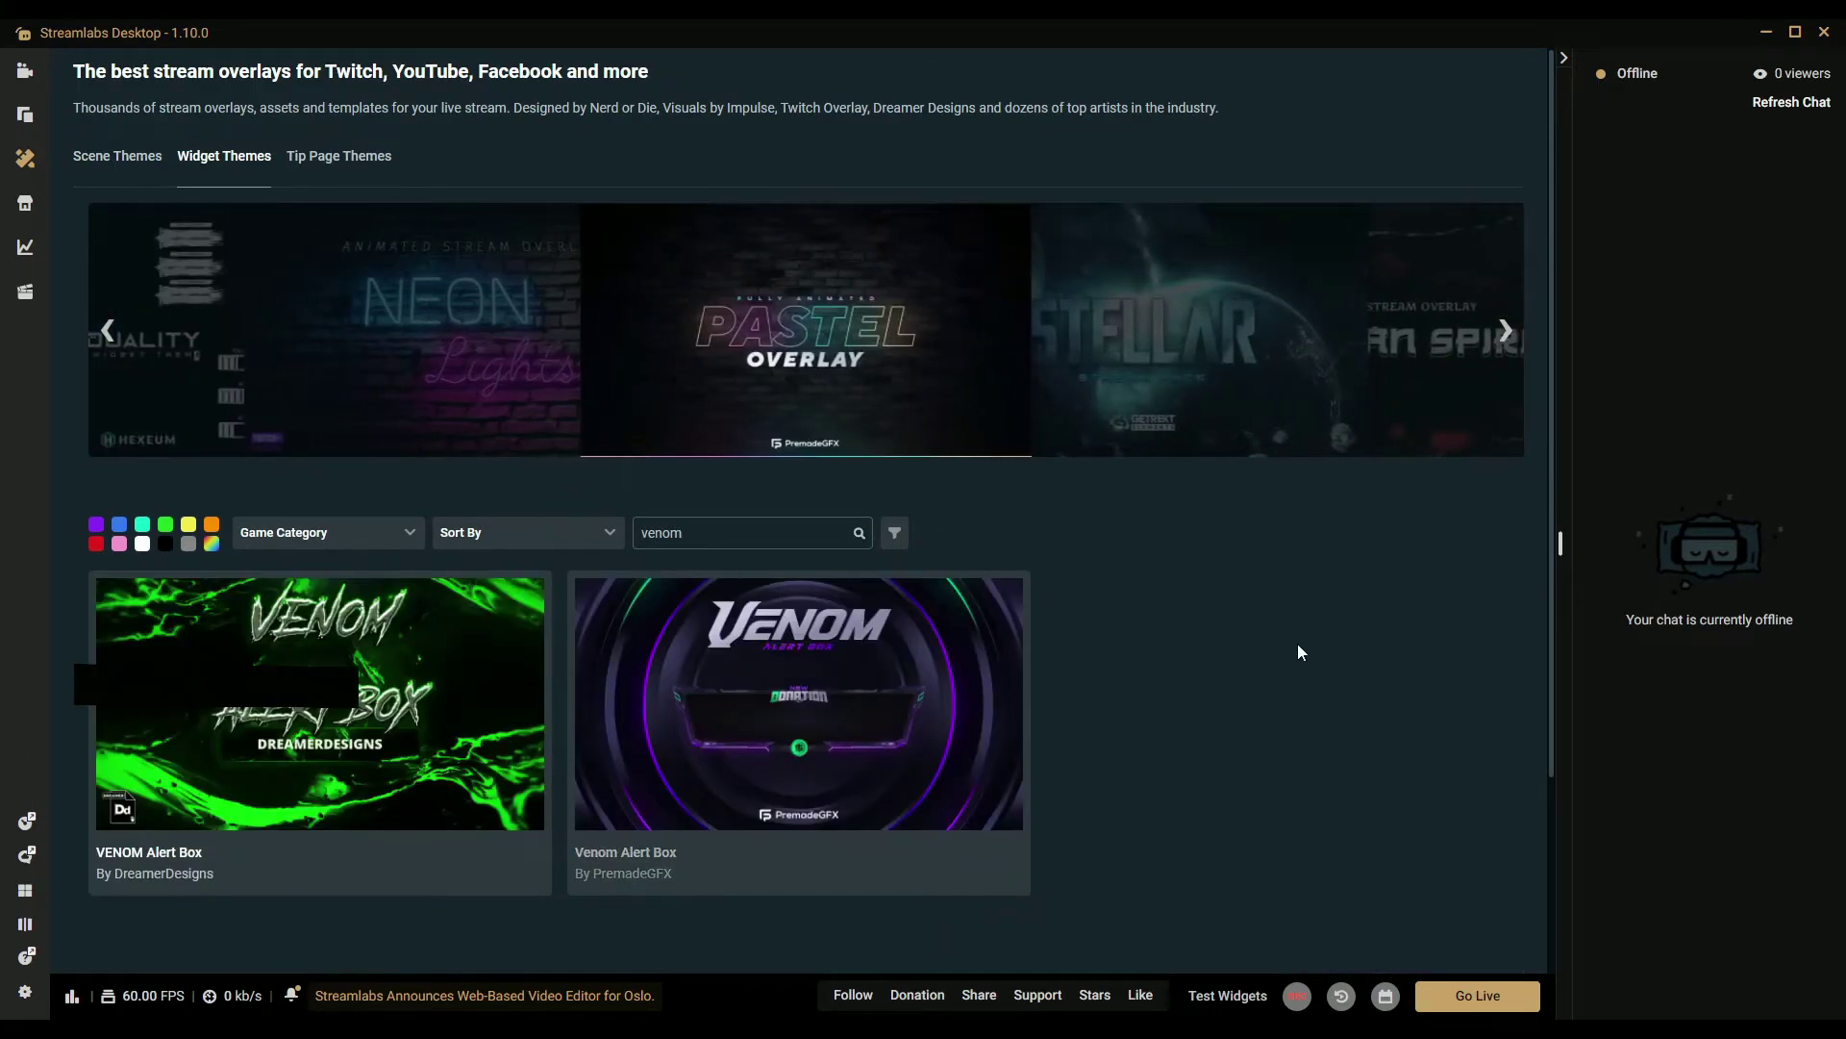
# - Install the PremadeGFX Venom Alert Box, adding Alertbox (1) to the Starting Screen scene
pyautogui.click(872, 848)
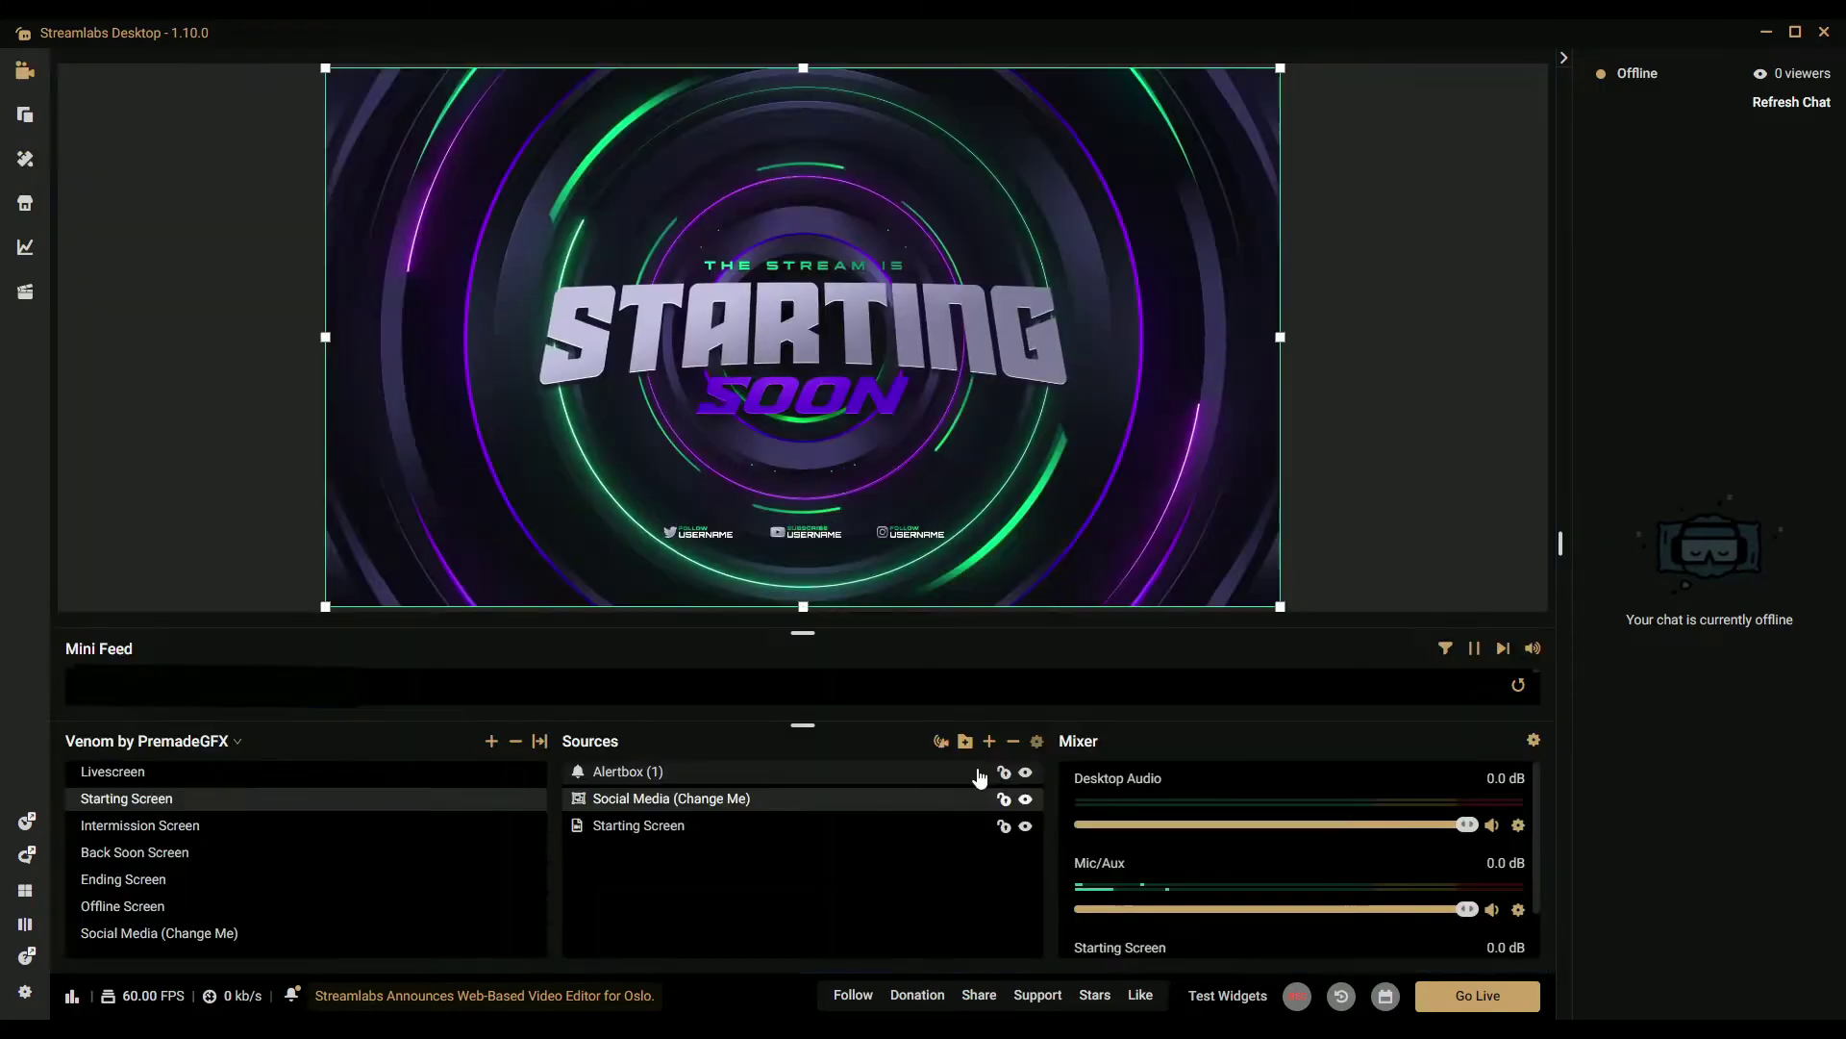
pyautogui.click(178, 538)
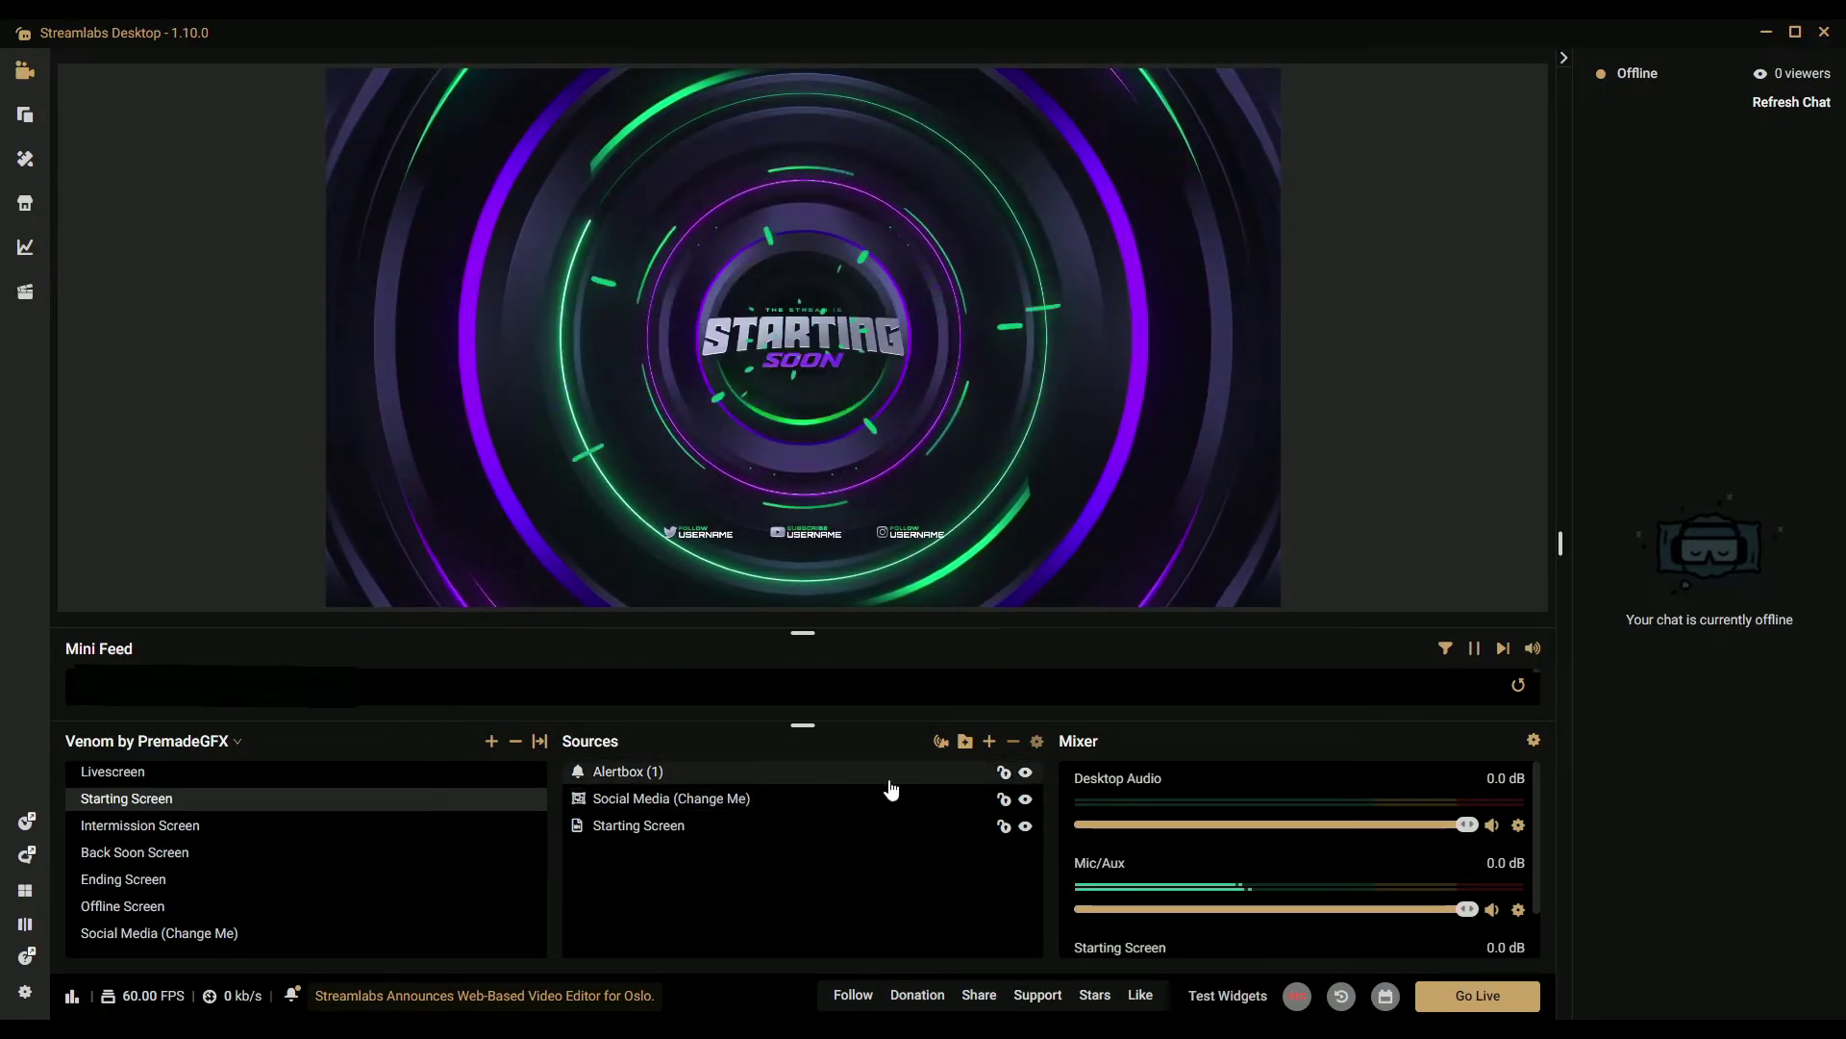
# - Look over the Social Media (Change Me) and Starting Screen scenes, then show Livescreen
pyautogui.click(736, 550)
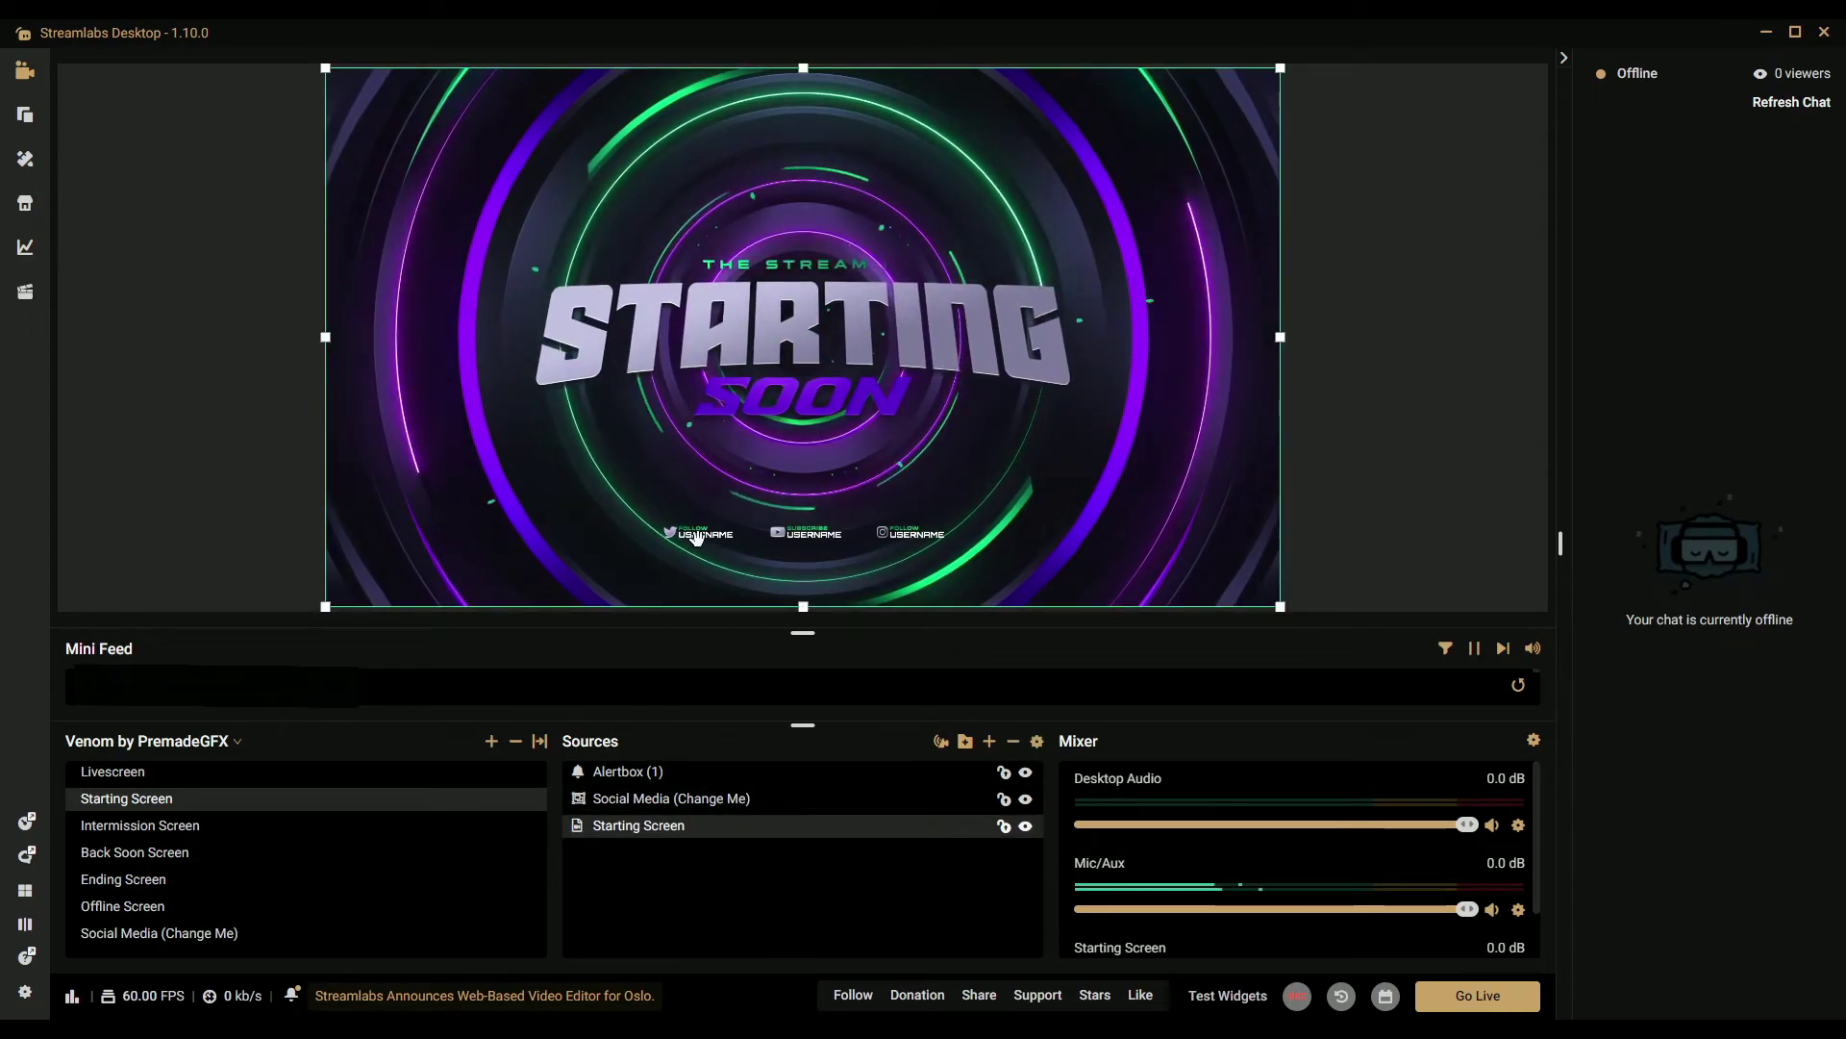
pyautogui.doubleClick(1019, 804)
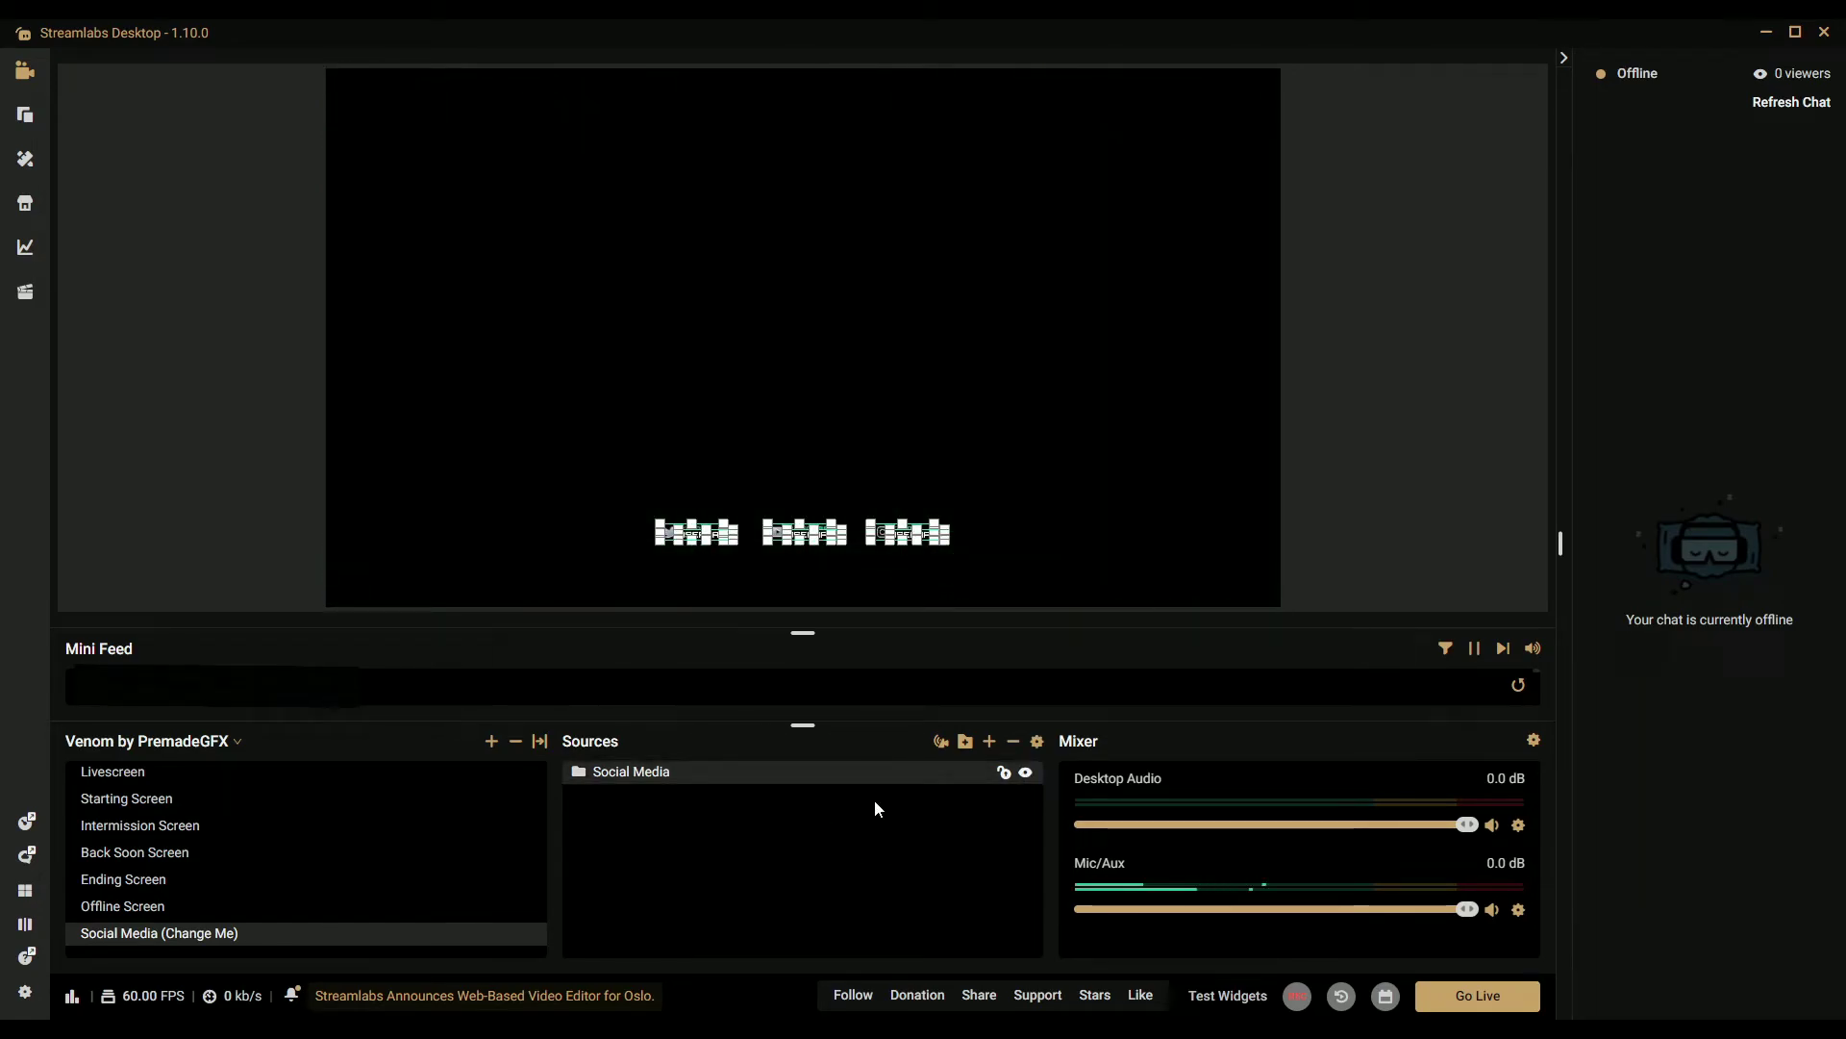
pyautogui.click(170, 802)
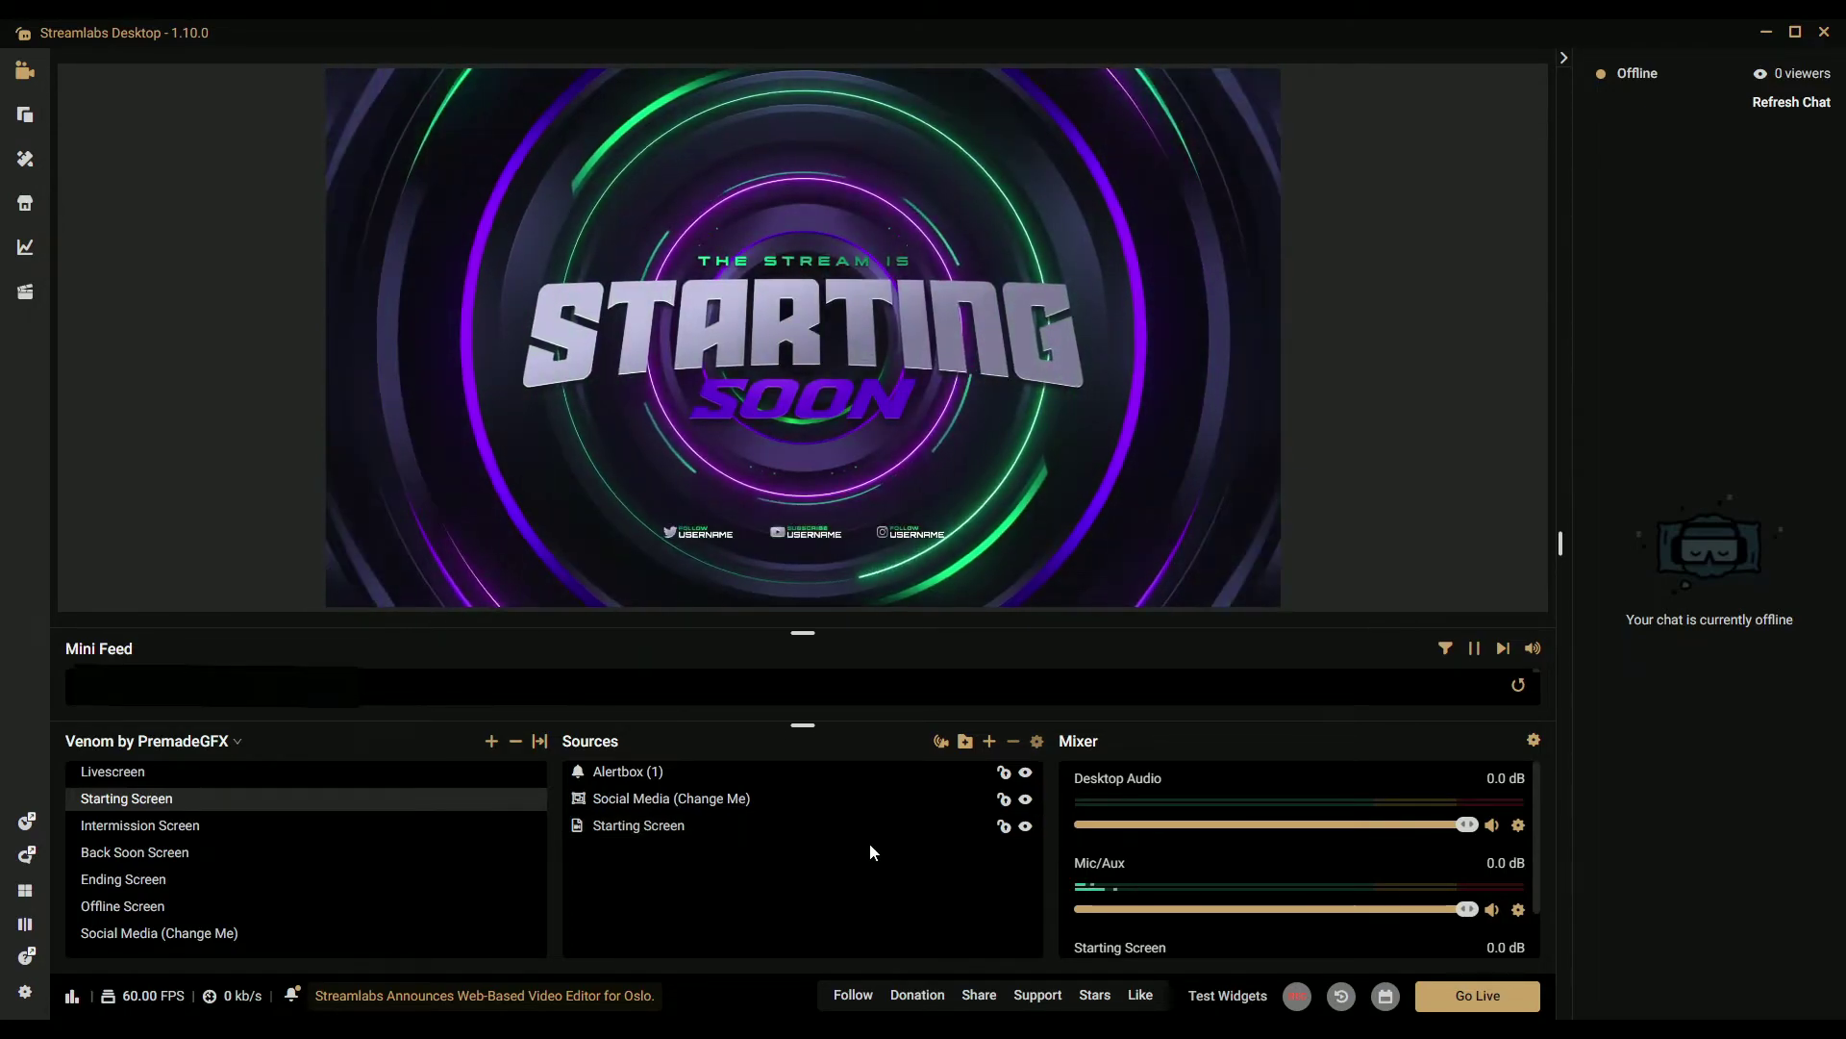
pyautogui.click(268, 773)
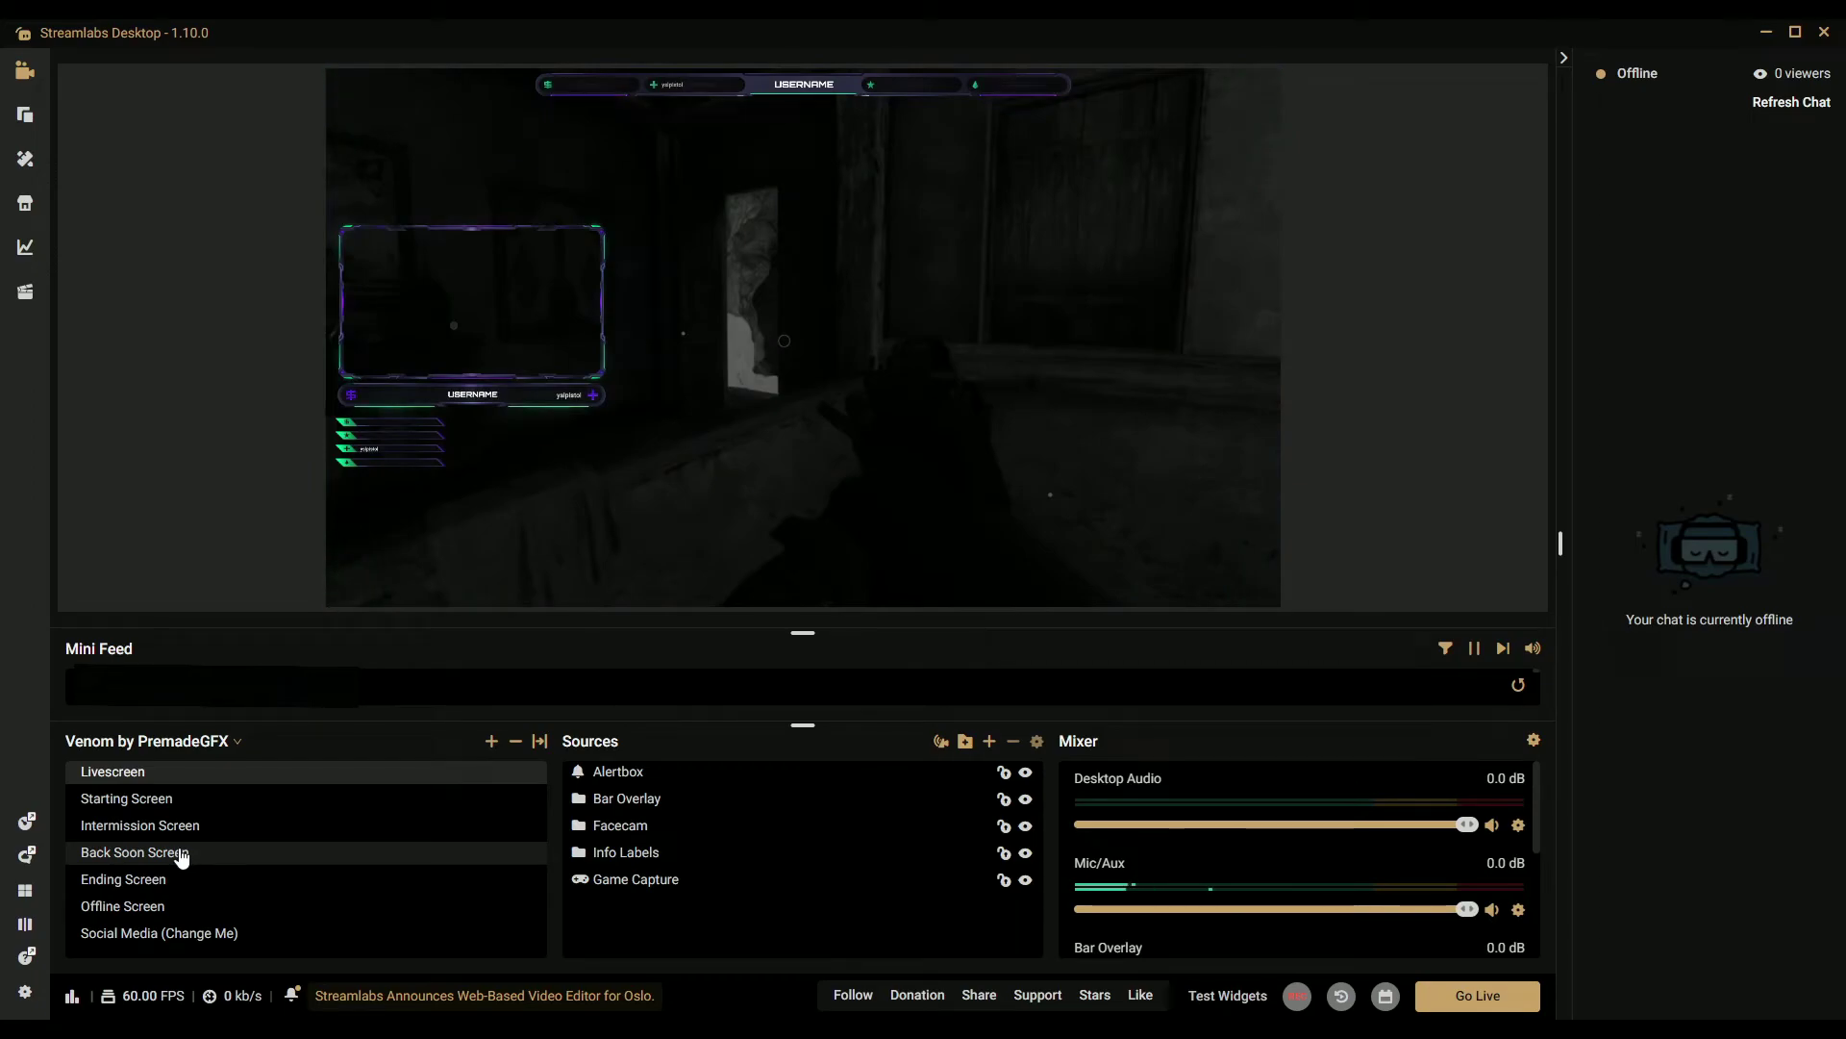
# - Hide the Social Media (Change Me) source on the Back Soon Screen, then show Ending Screen
pyautogui.click(181, 854)
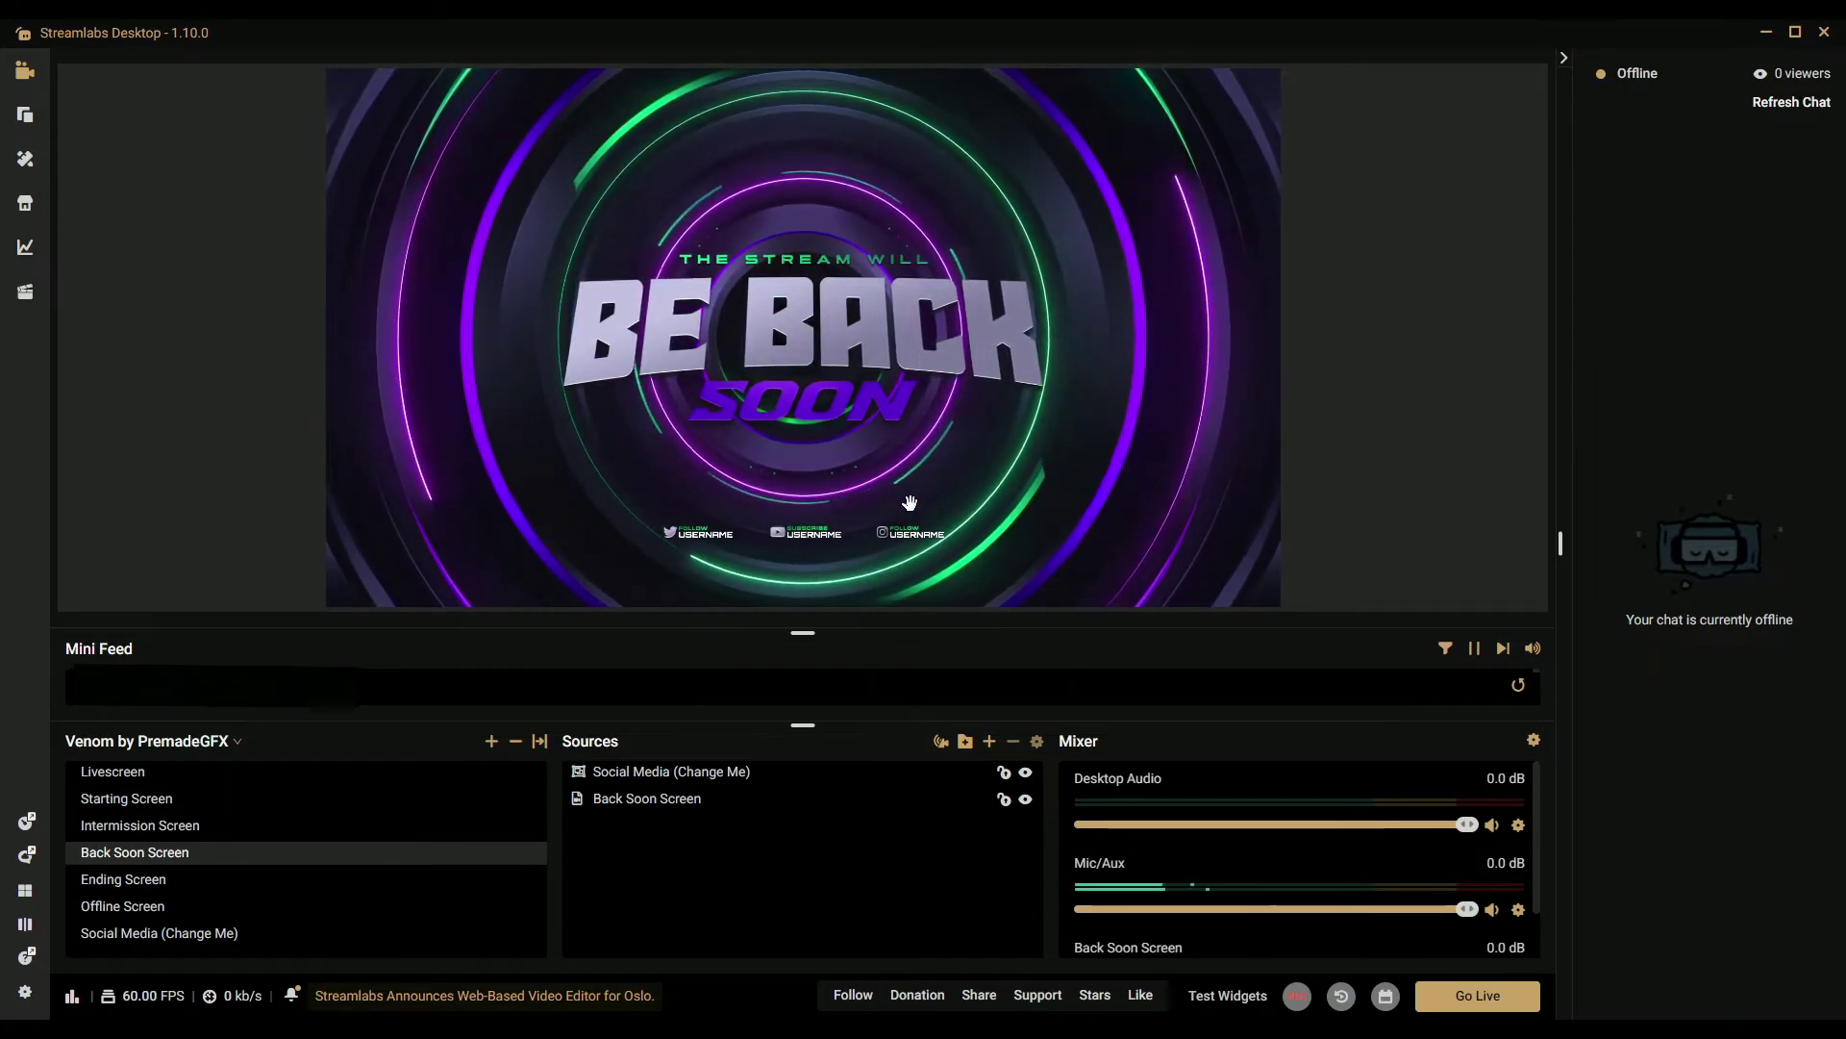
pyautogui.click(818, 536)
pyautogui.click(808, 529)
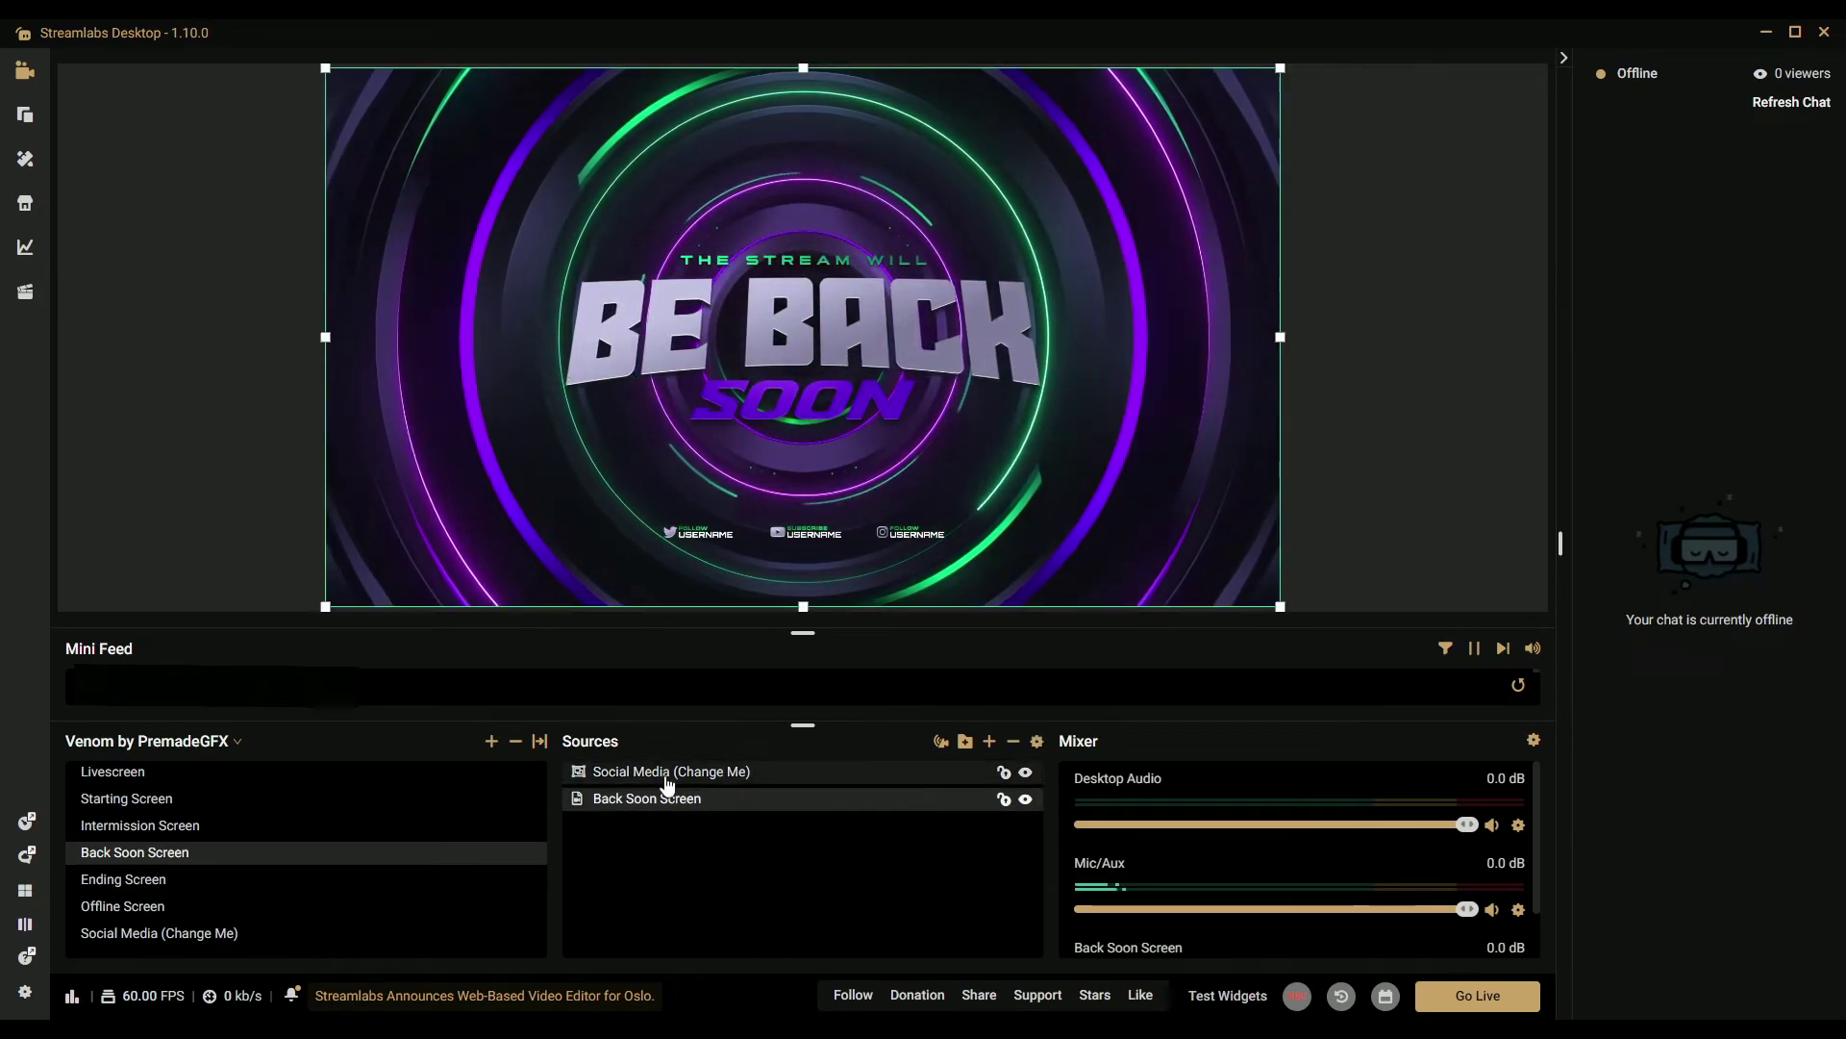
pyautogui.click(1026, 774)
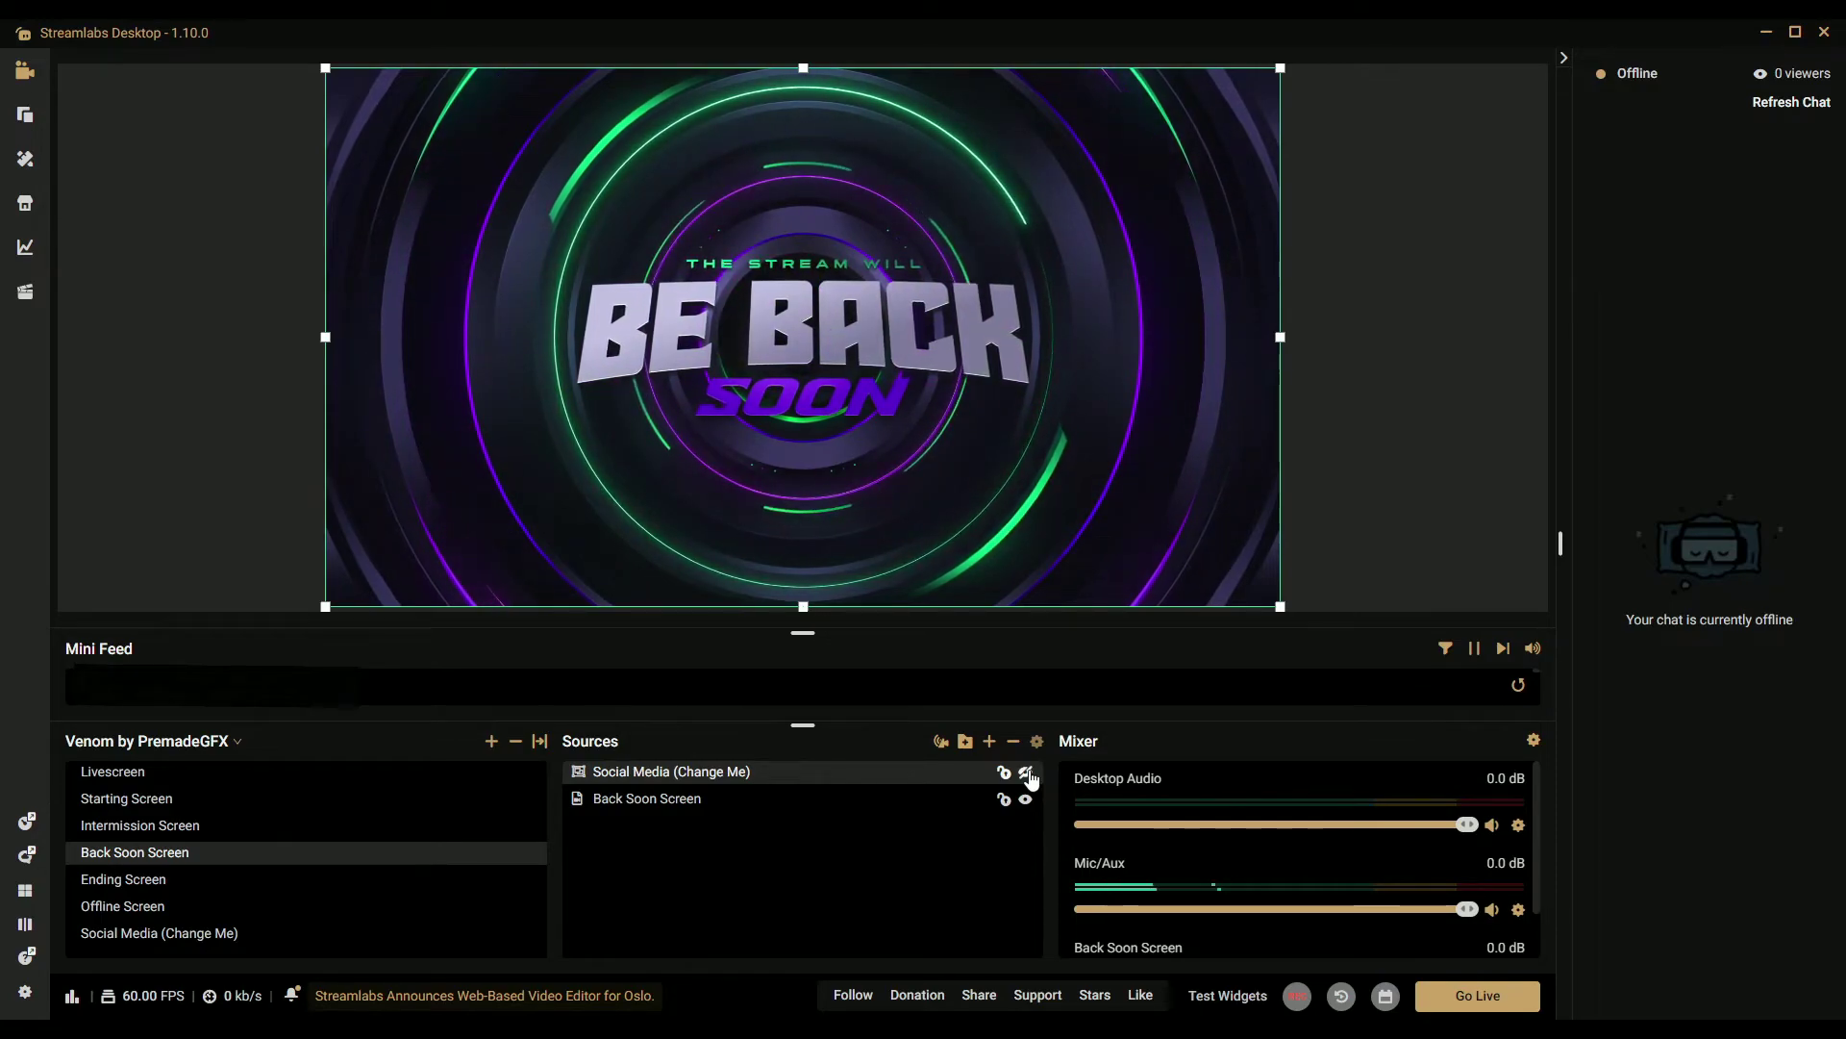
pyautogui.click(810, 805)
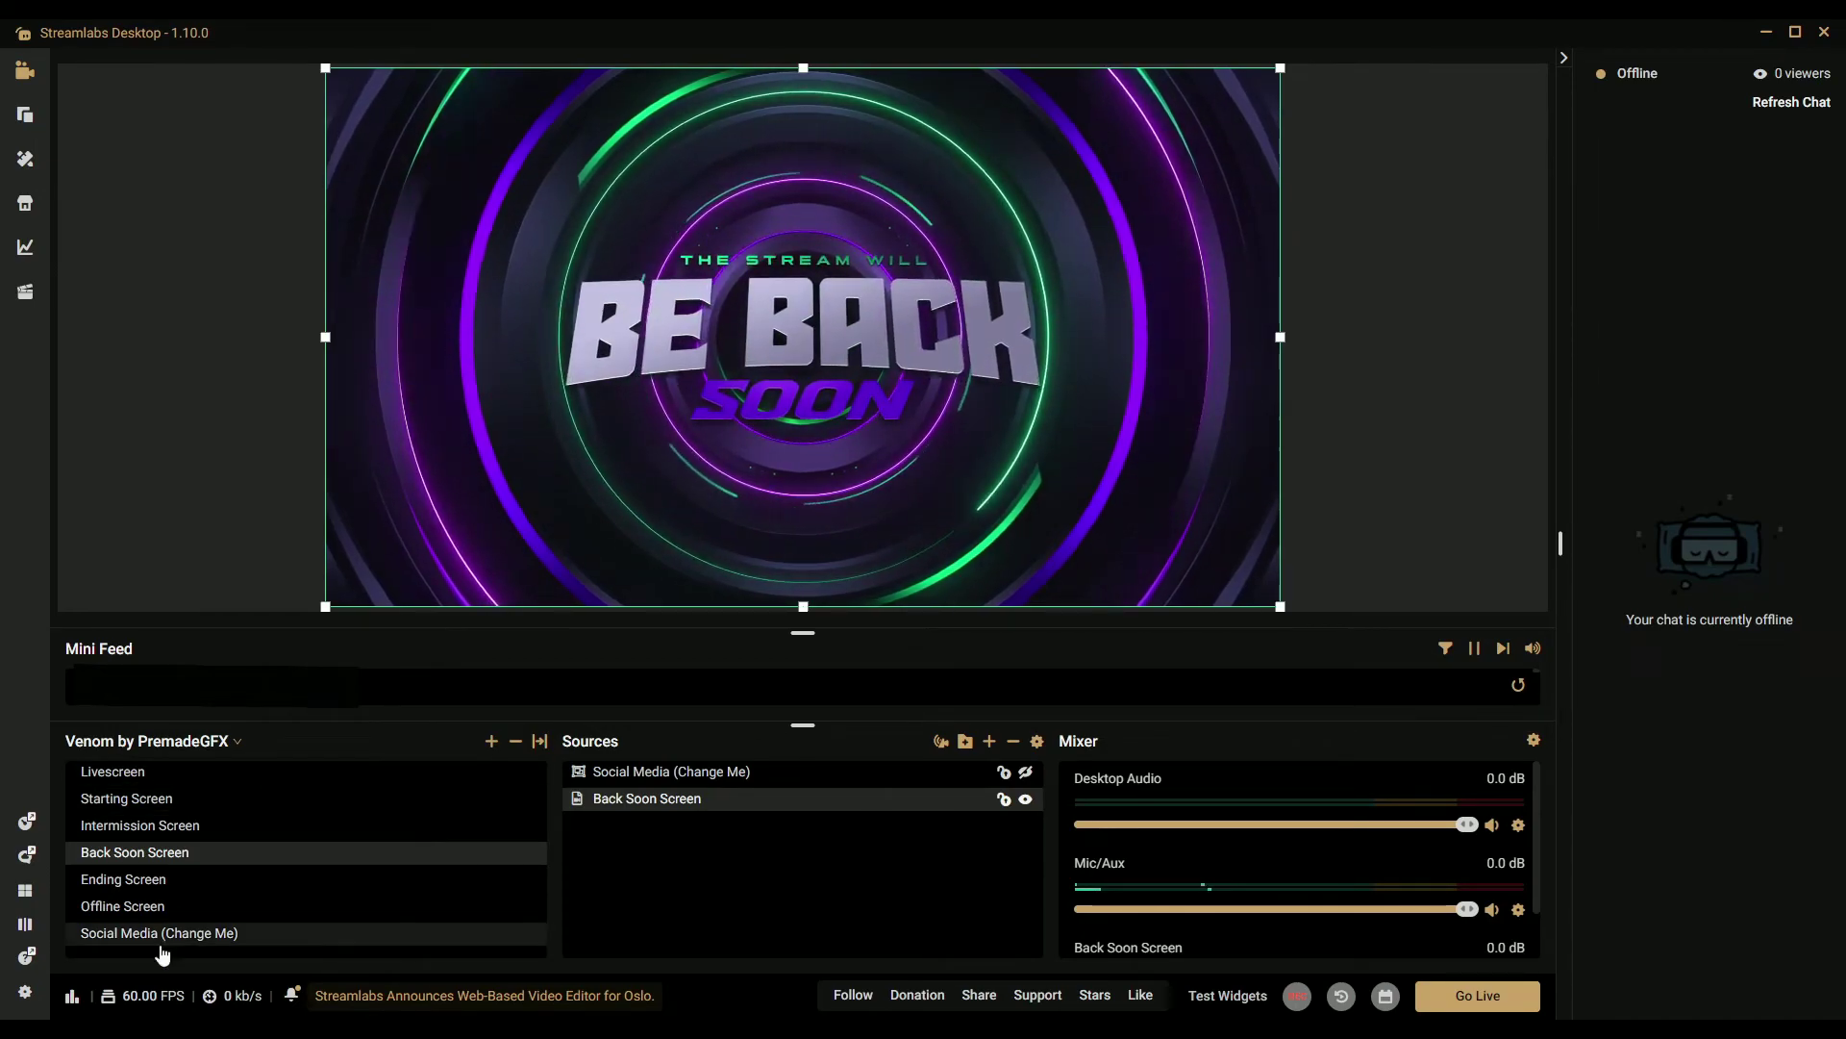
pyautogui.click(149, 879)
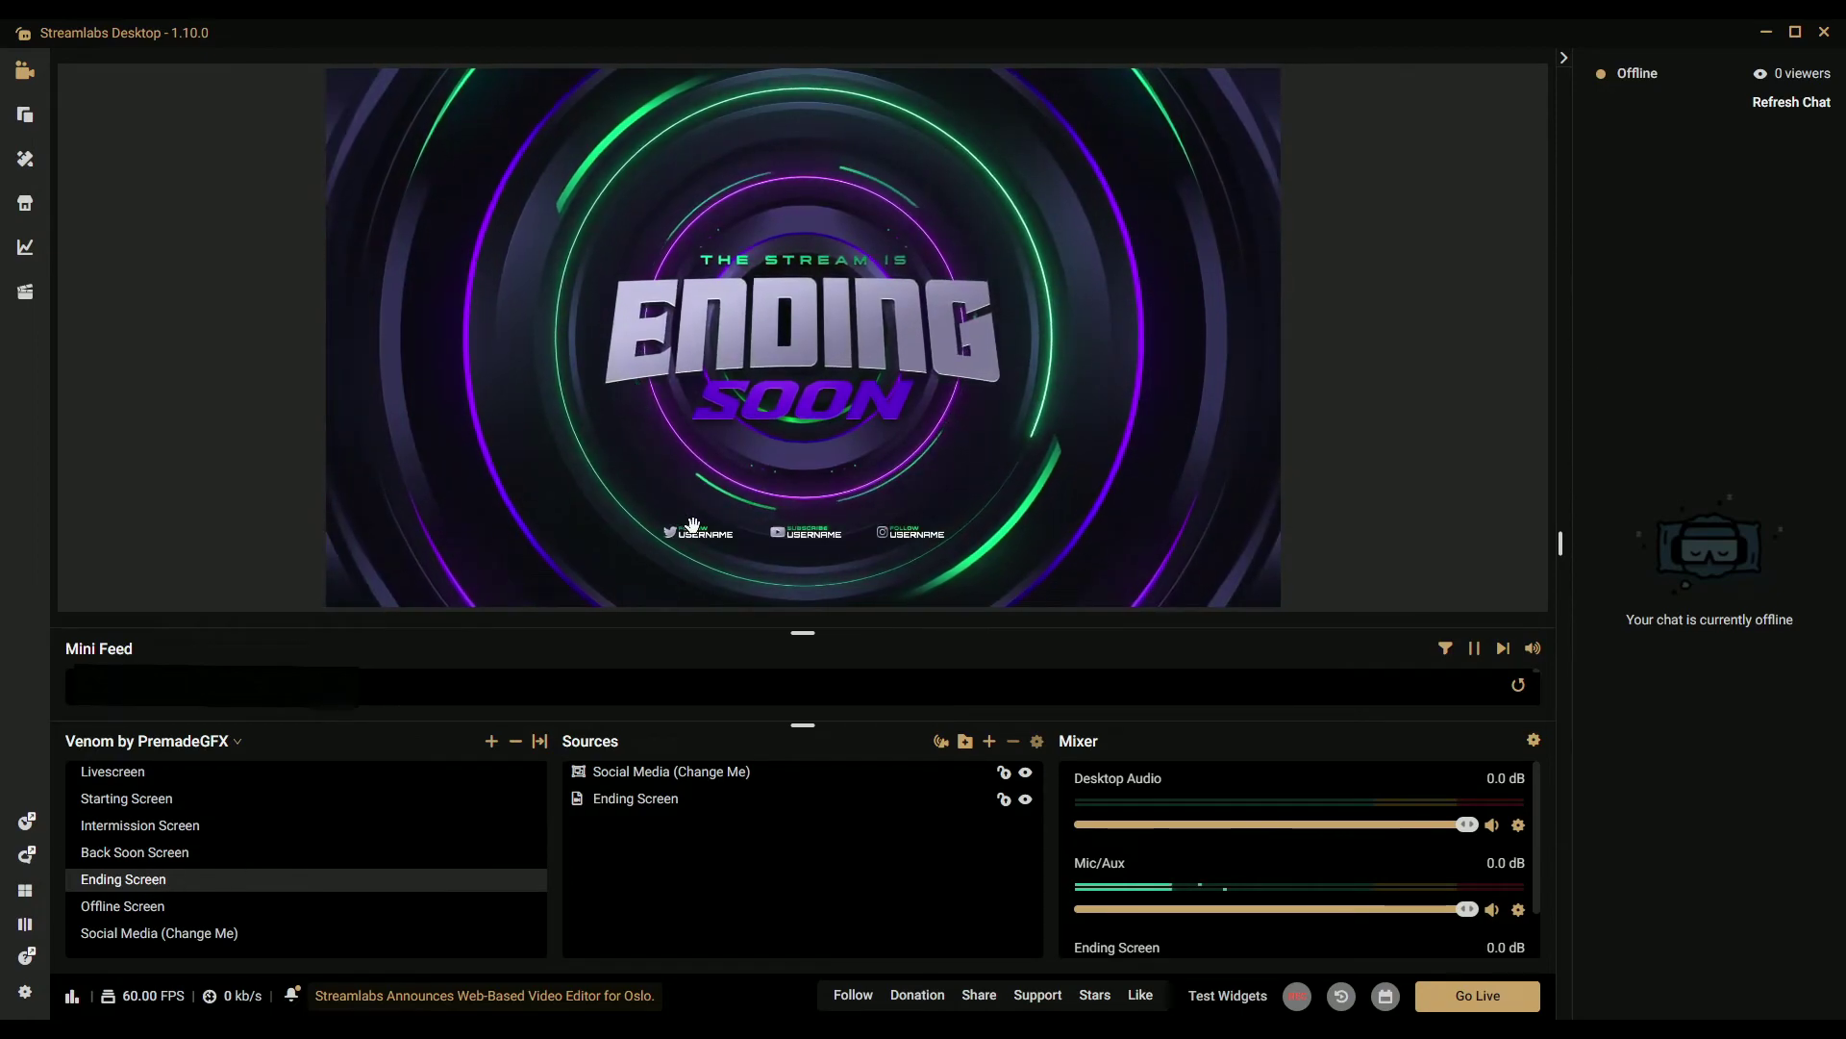
# - Check the Ending and Offline Screen scenes, then open the Social Media (Change Me) scene
pyautogui.click(693, 524)
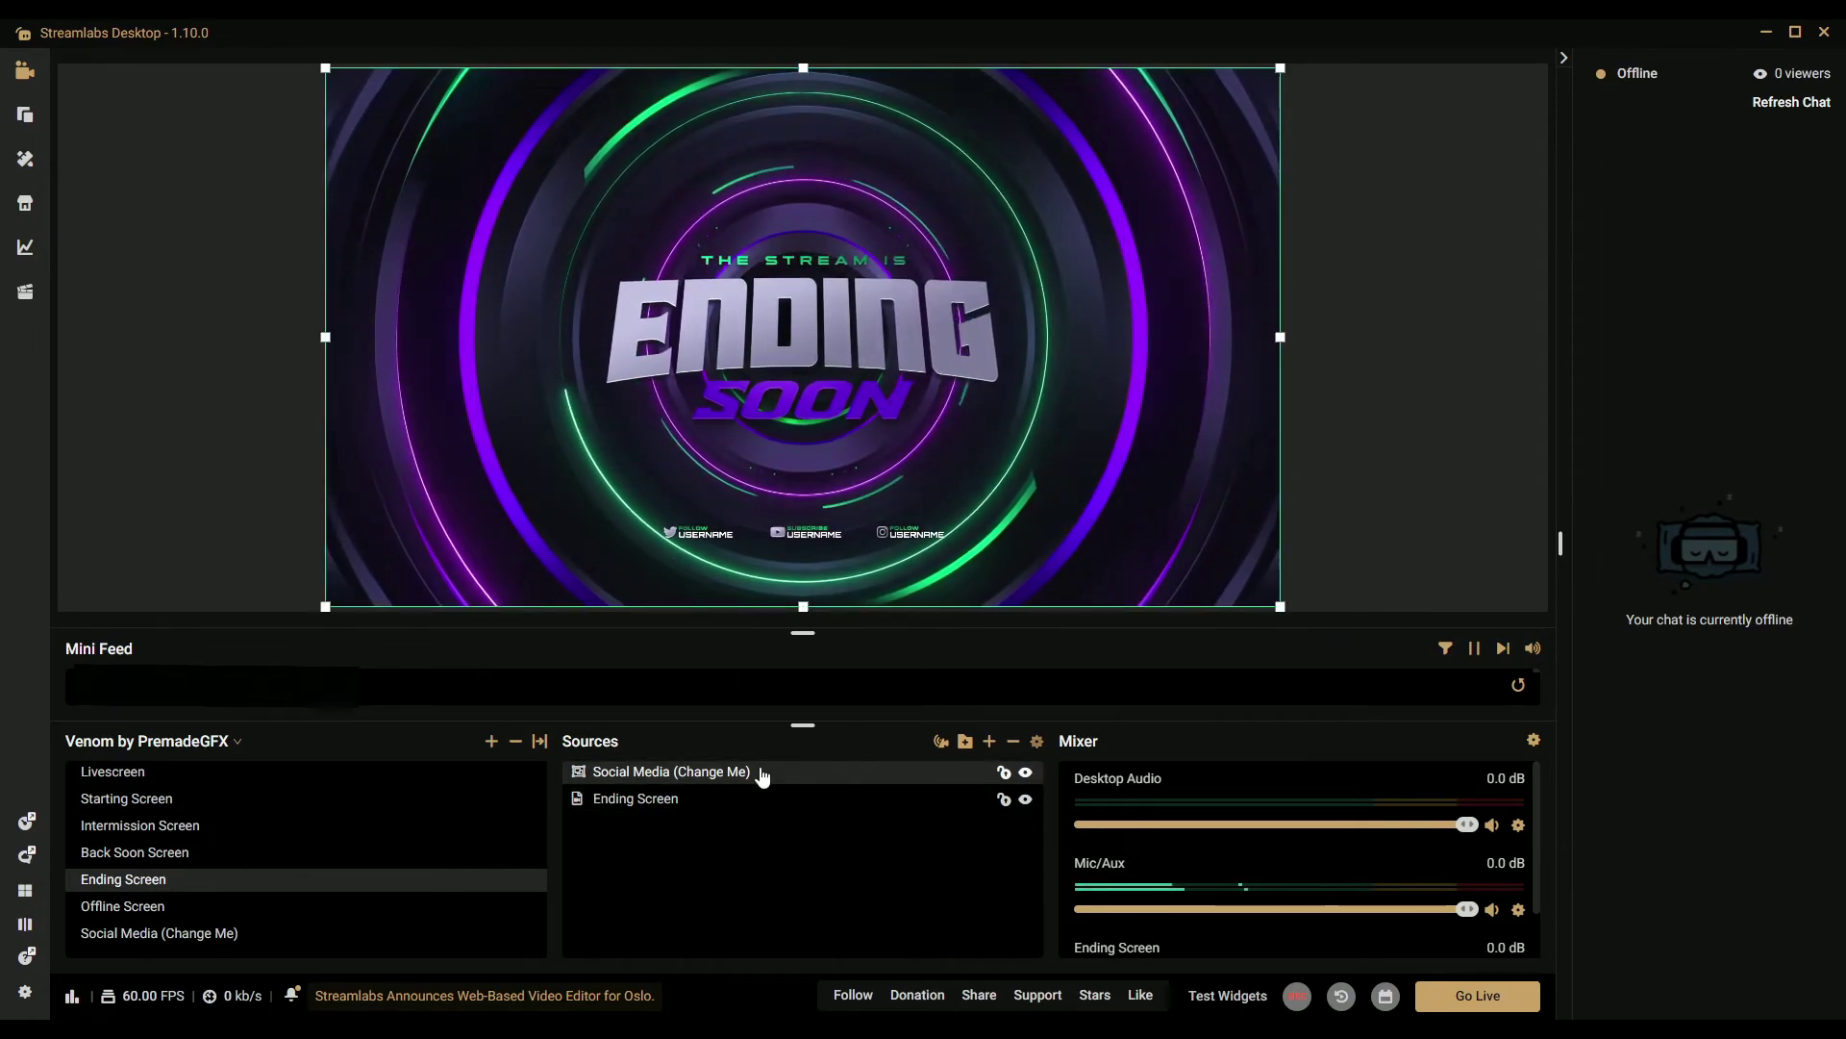
pyautogui.doubleClick(909, 779)
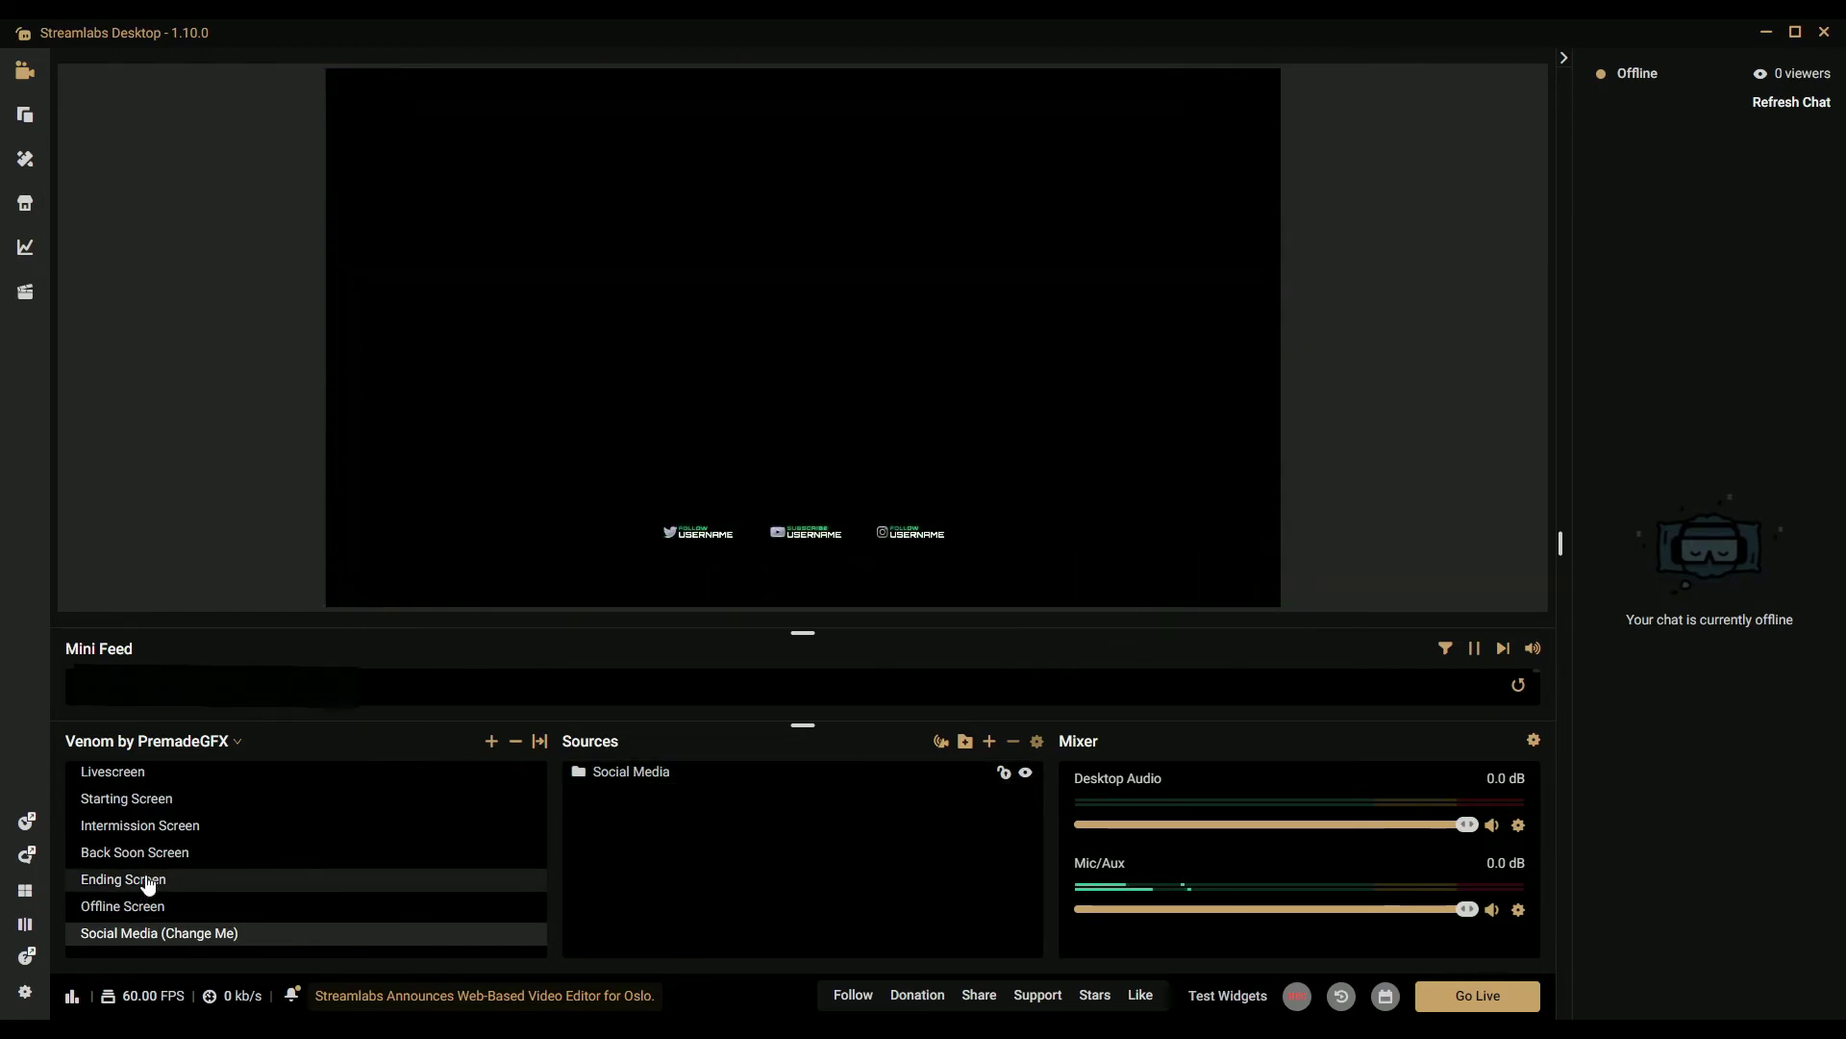
pyautogui.click(148, 881)
pyautogui.click(151, 908)
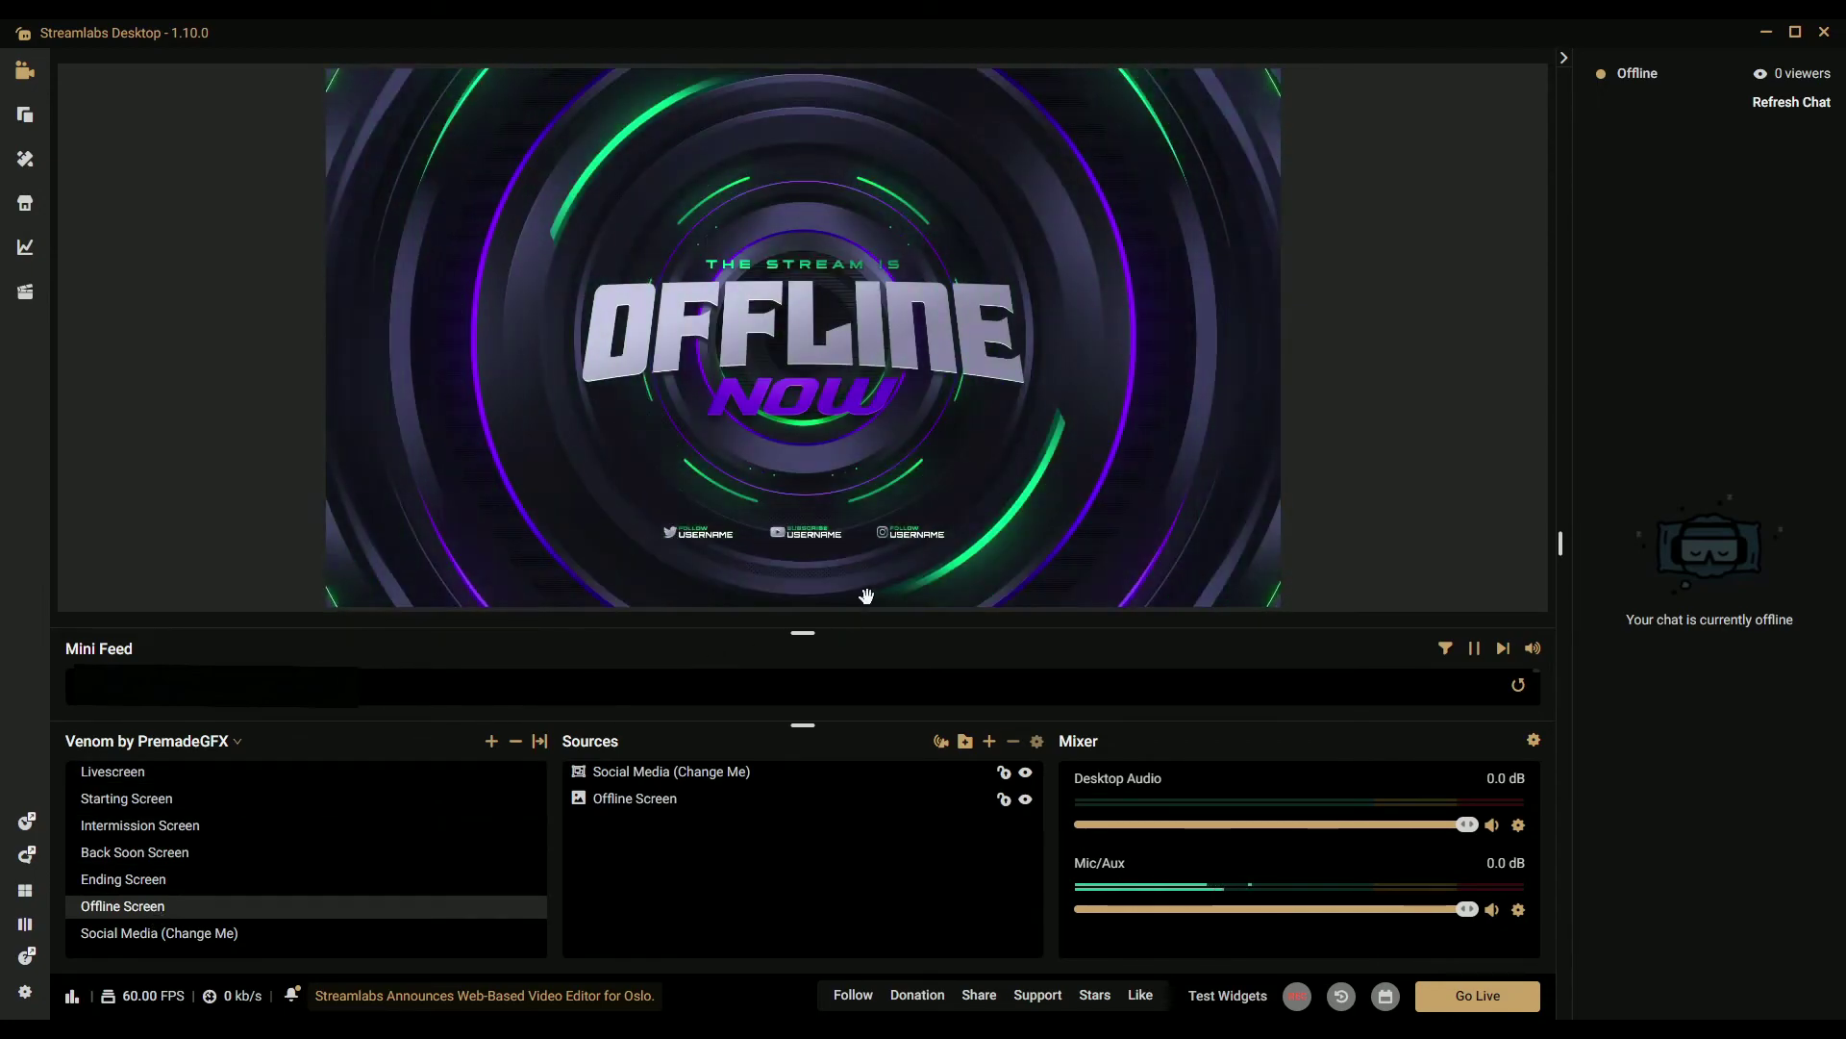
pyautogui.click(760, 541)
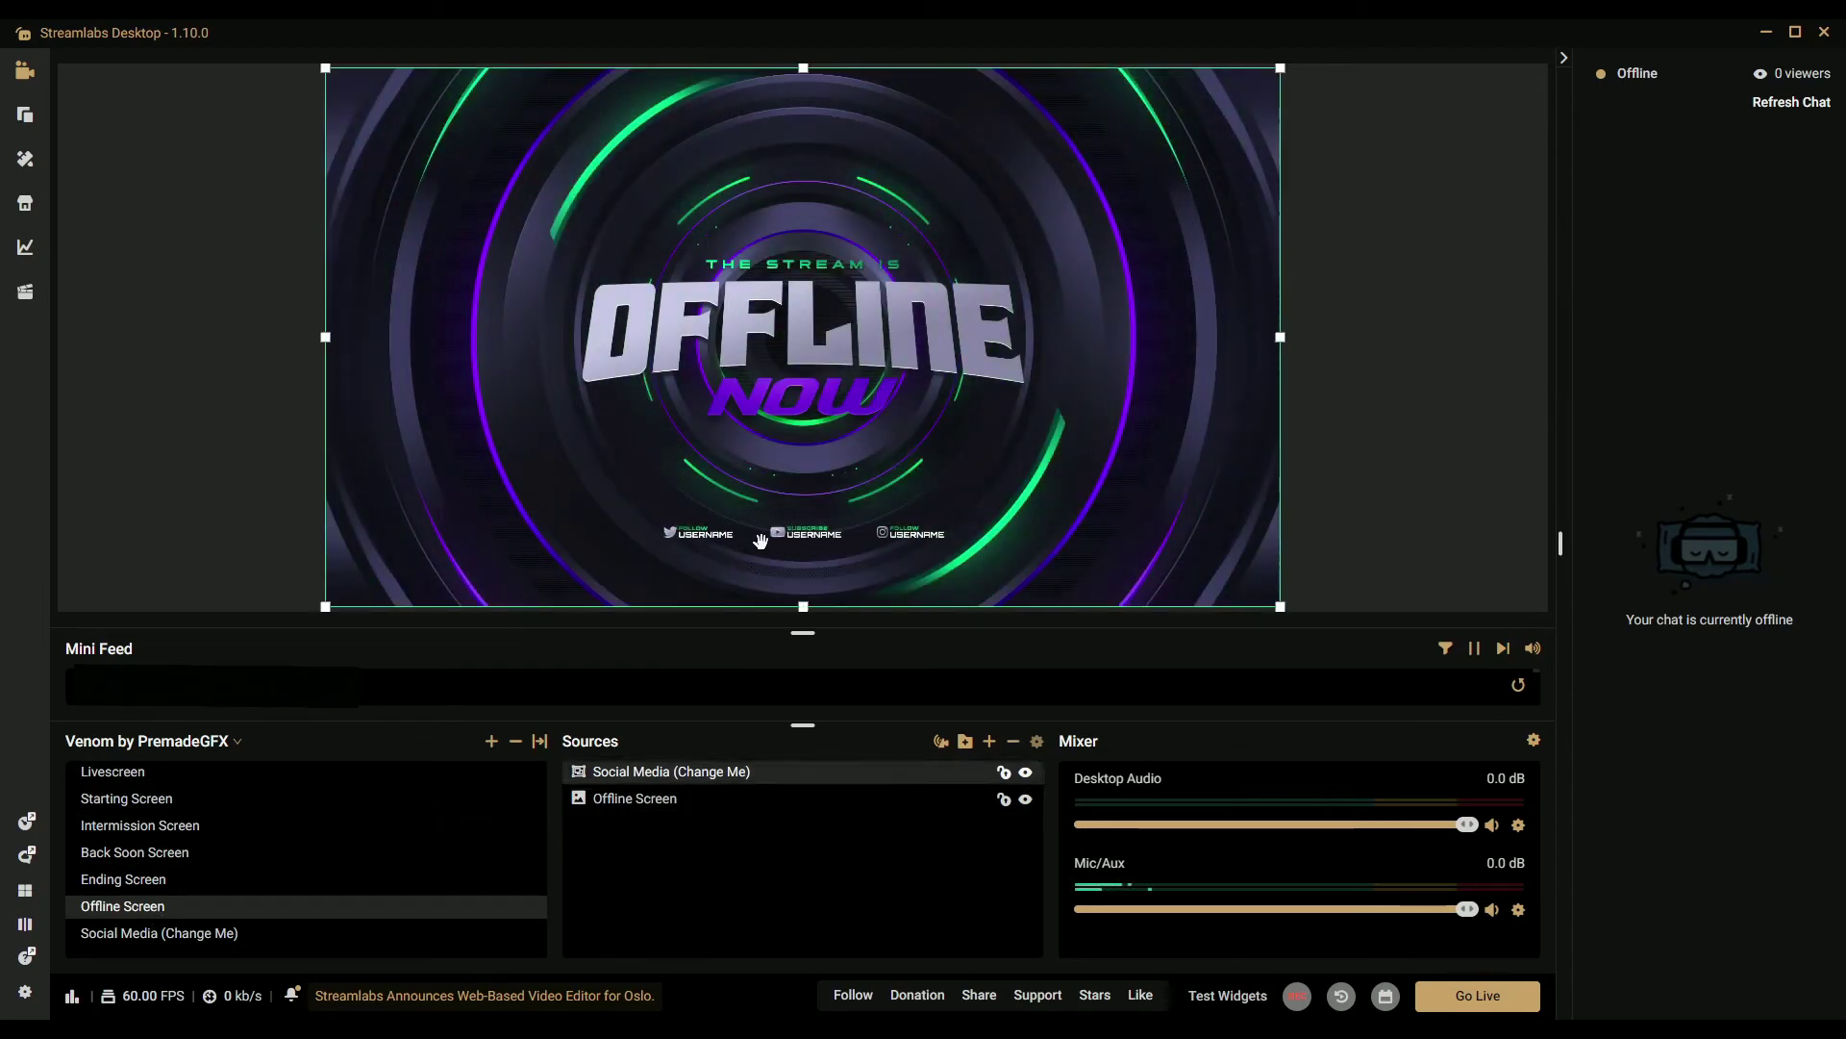
pyautogui.click(256, 934)
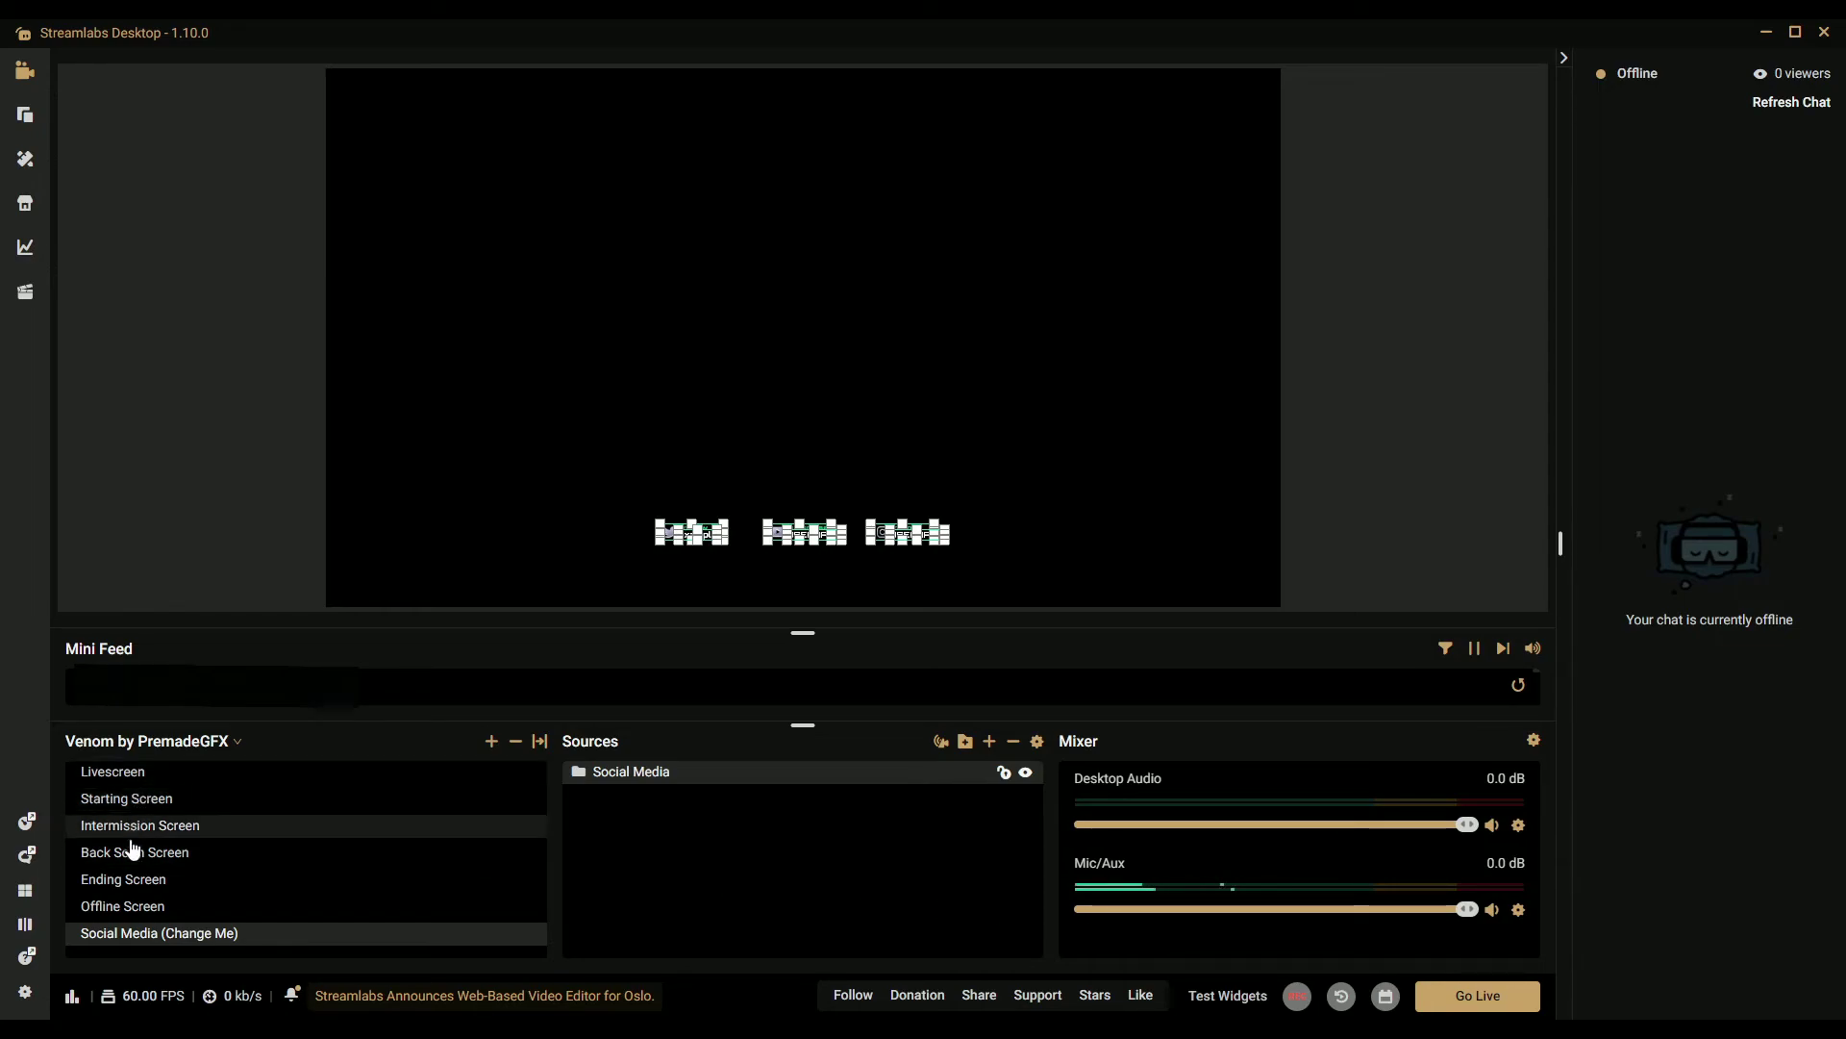
# - Verify the first social handle reads 'example' on the Ending and Starting Screen scenes
pyautogui.click(123, 878)
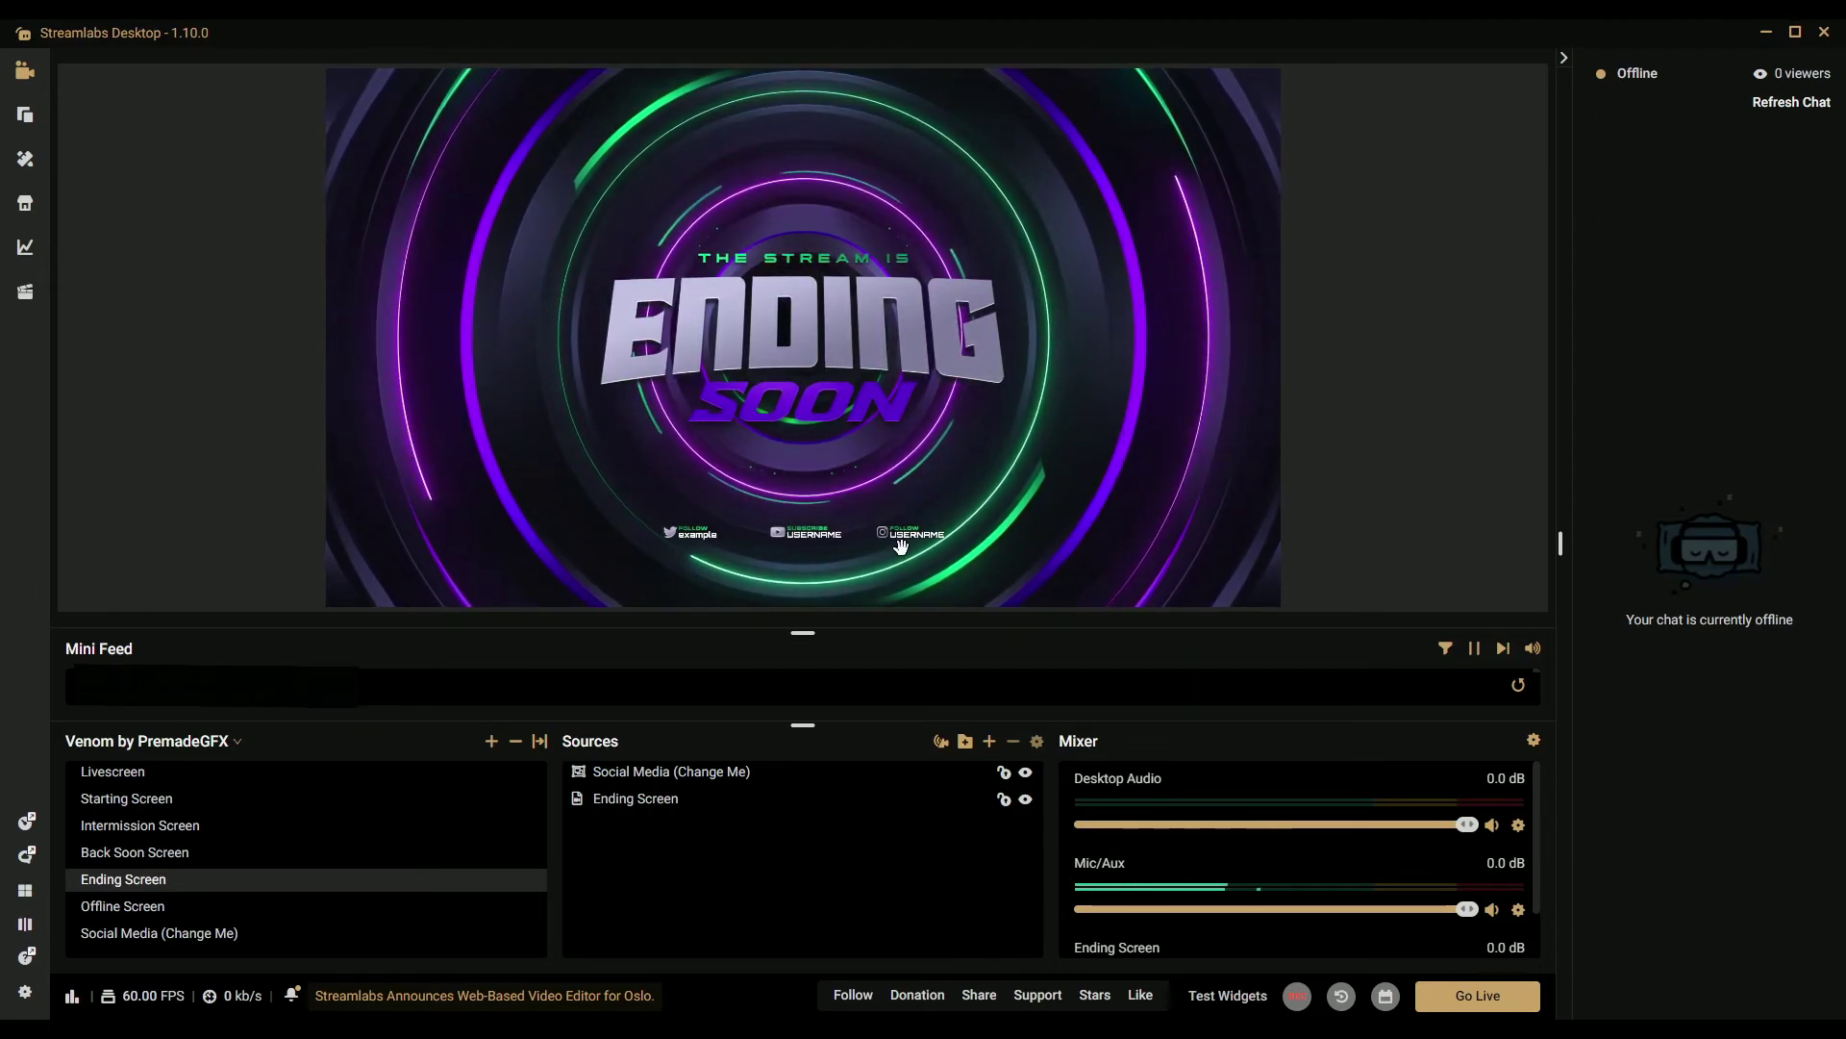
pyautogui.click(167, 804)
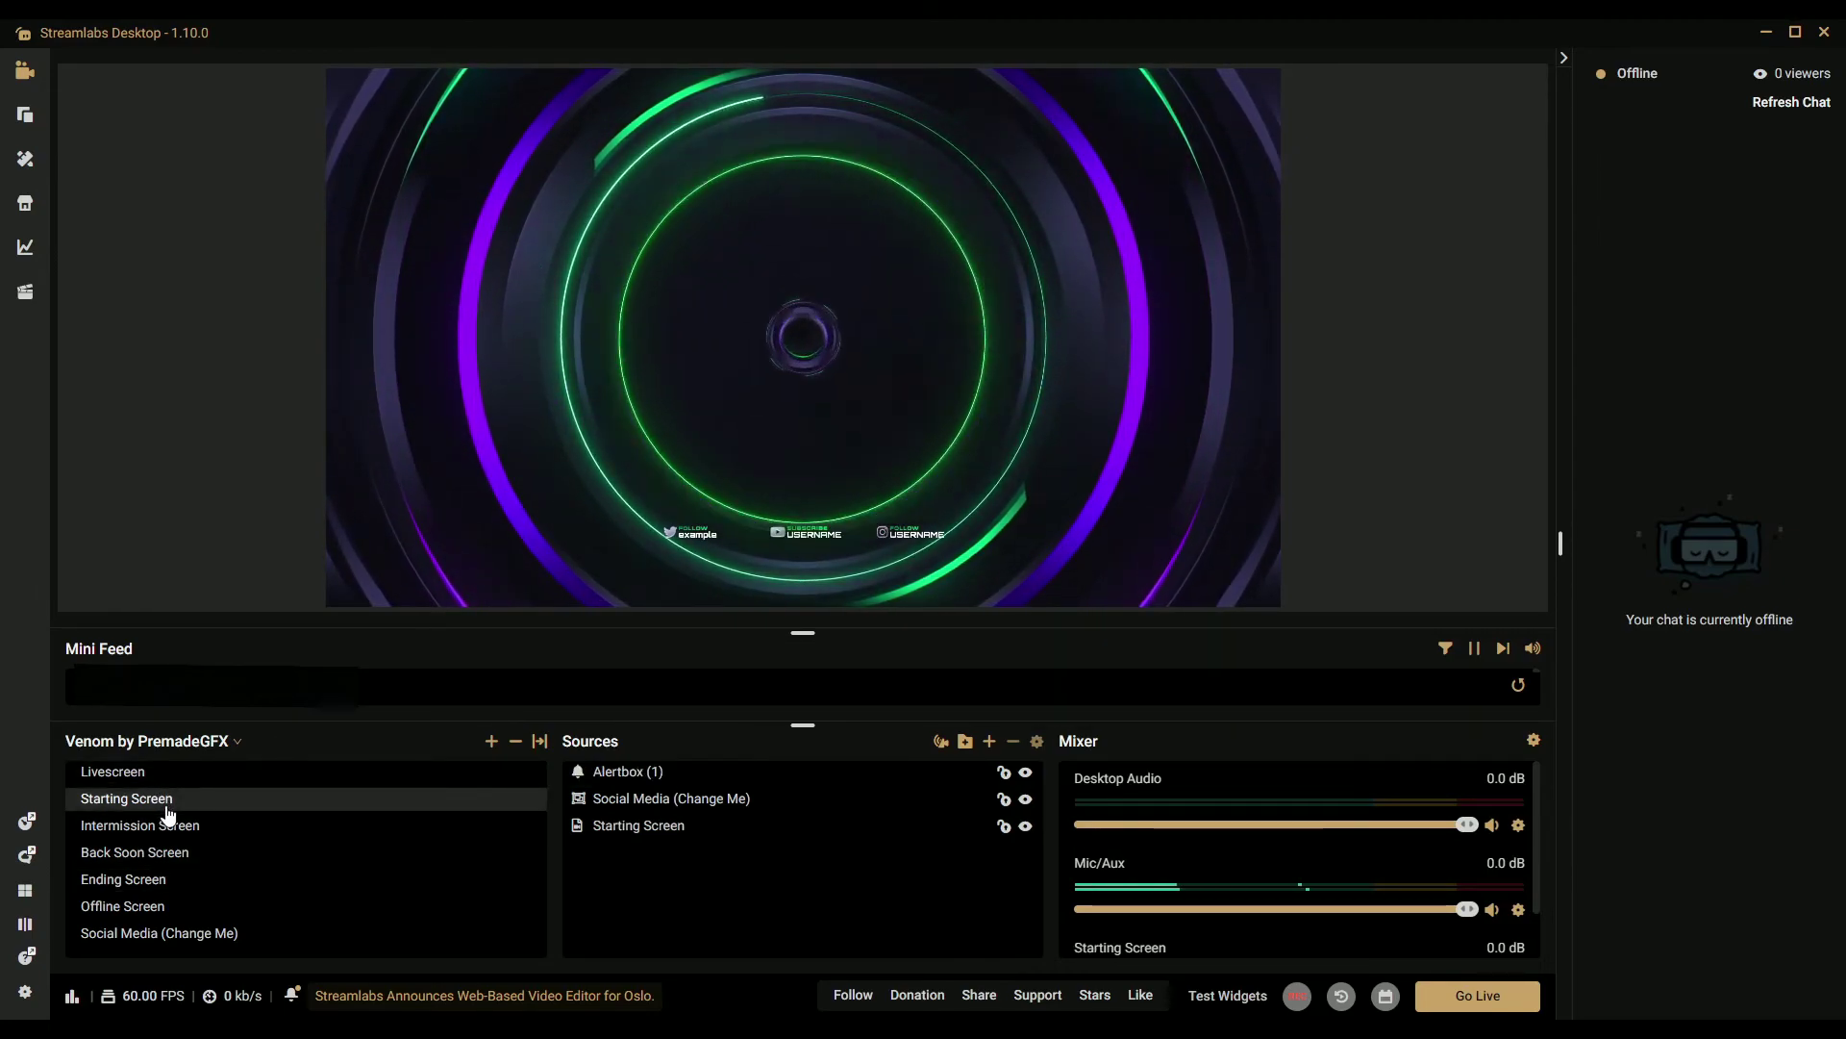